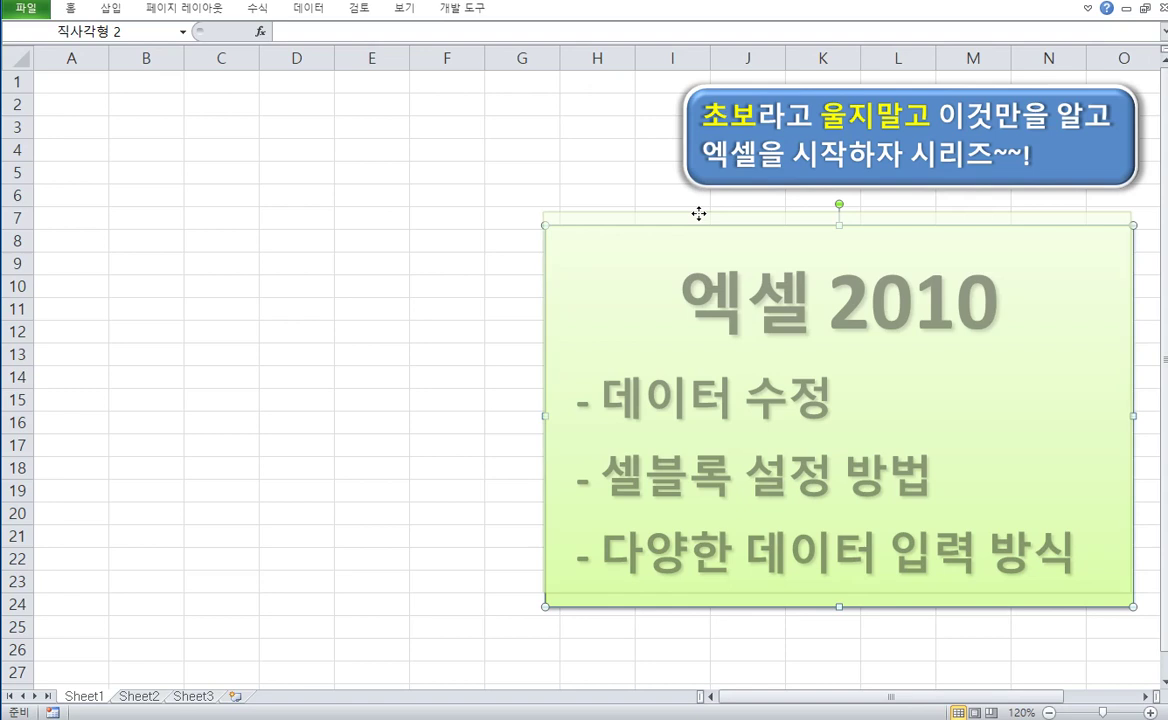
- Insert a space after "셀" in the "셀블록 설정 방법" line of the green text box
left_click(418, 262)
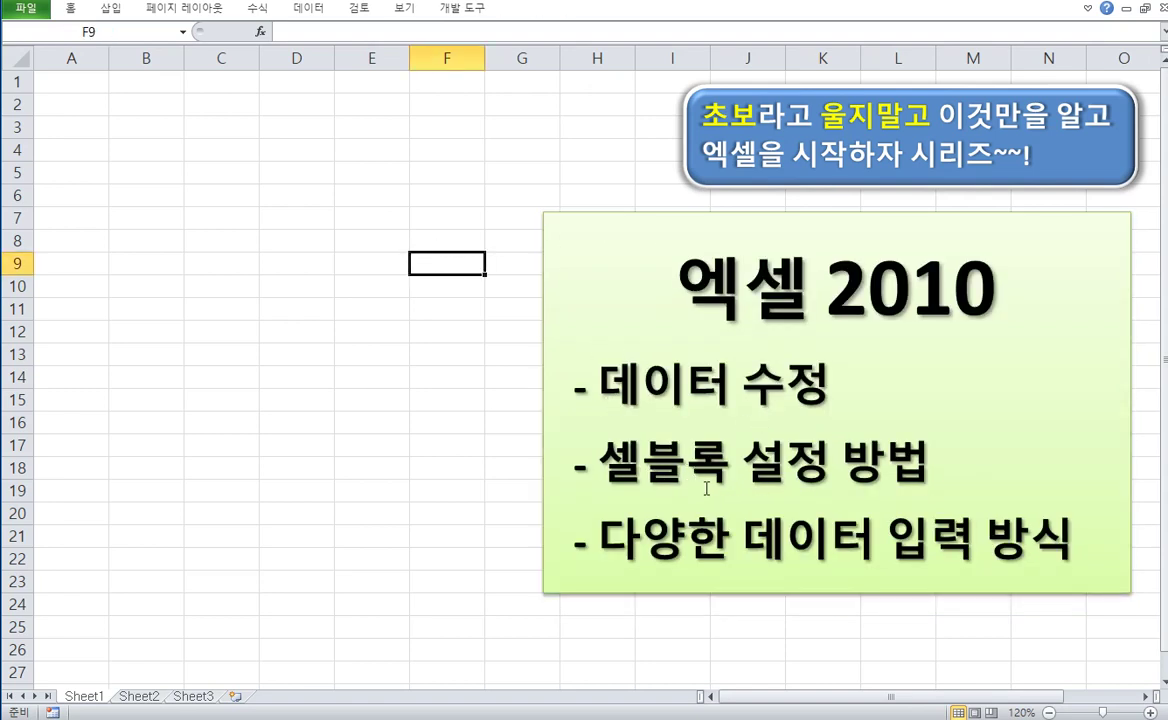
left_click(645, 466)
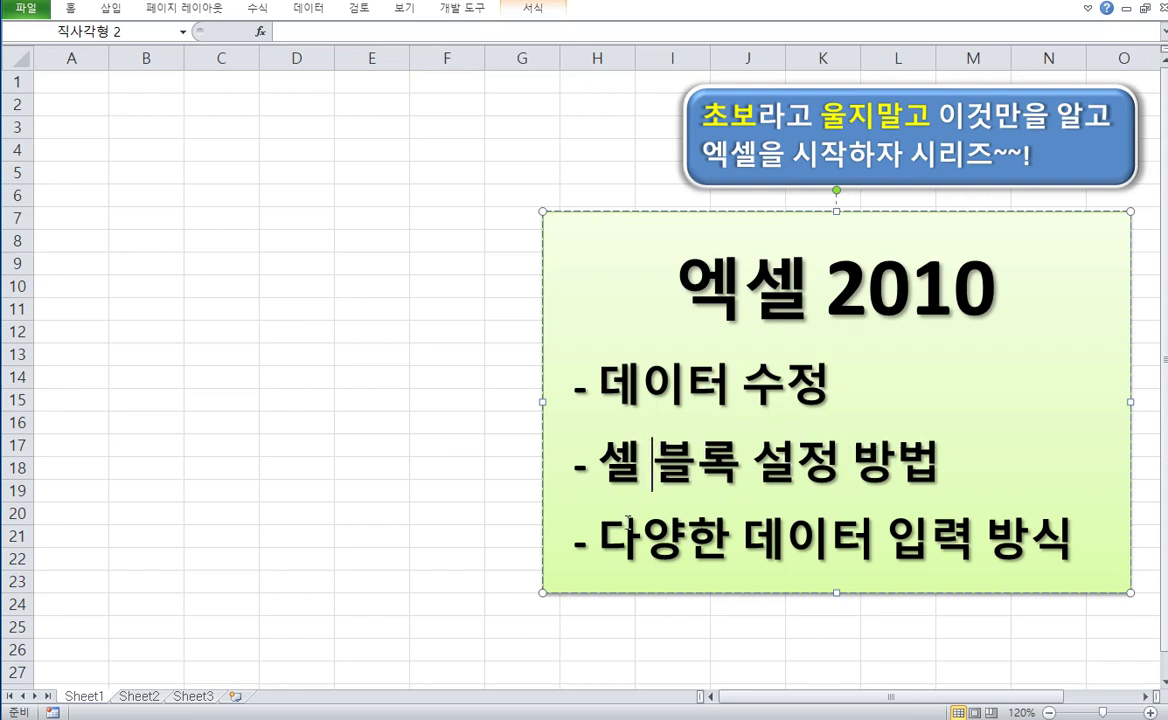
left_click(316, 349)
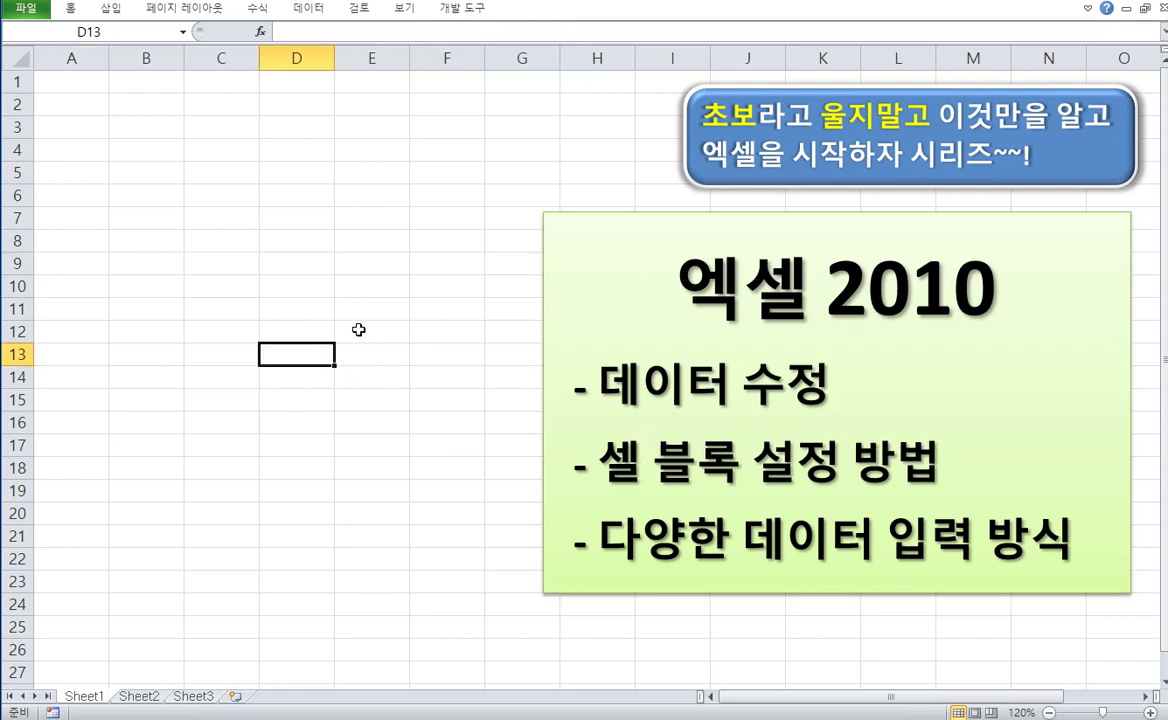
- Enter a person's name in cell B3
left_click(289, 173)
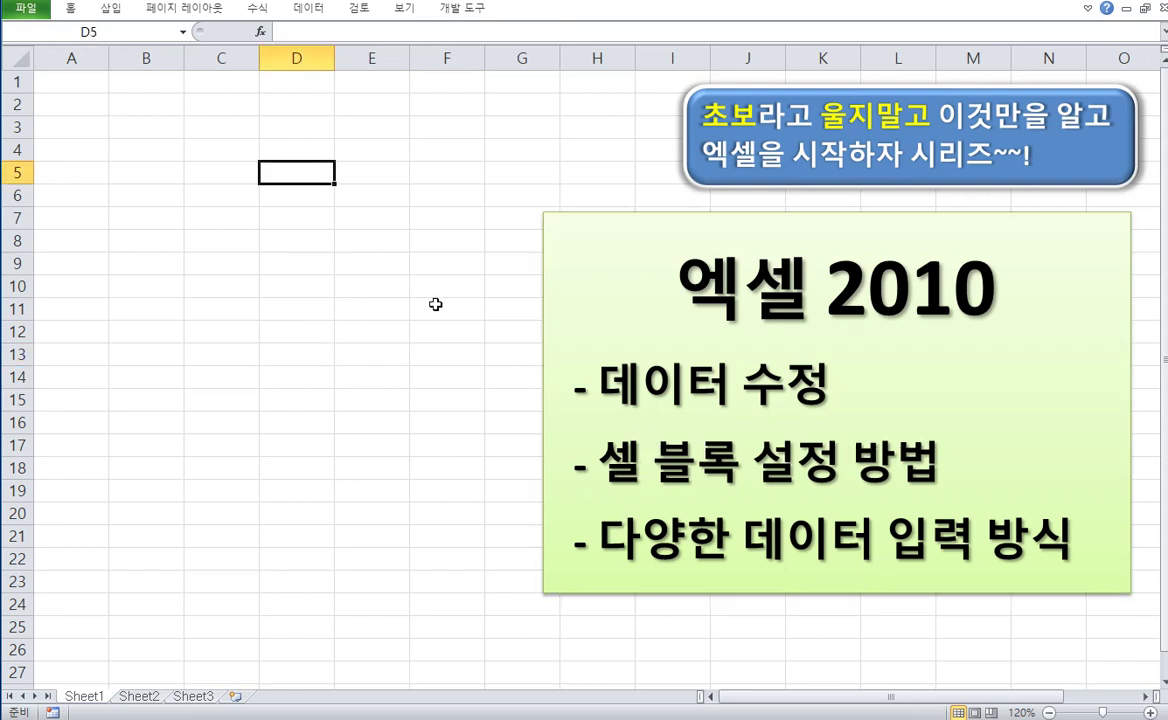
left_click(128, 122)
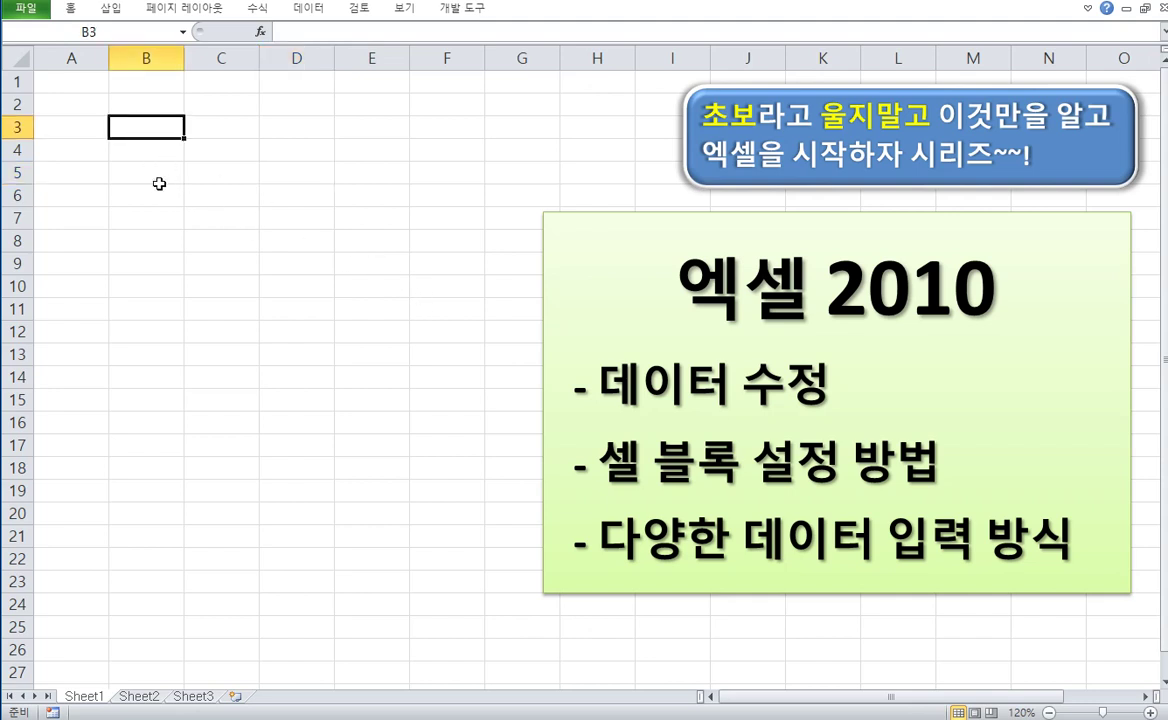
left_click(133, 157)
left_click(130, 128)
type("최우성")
key("Return")
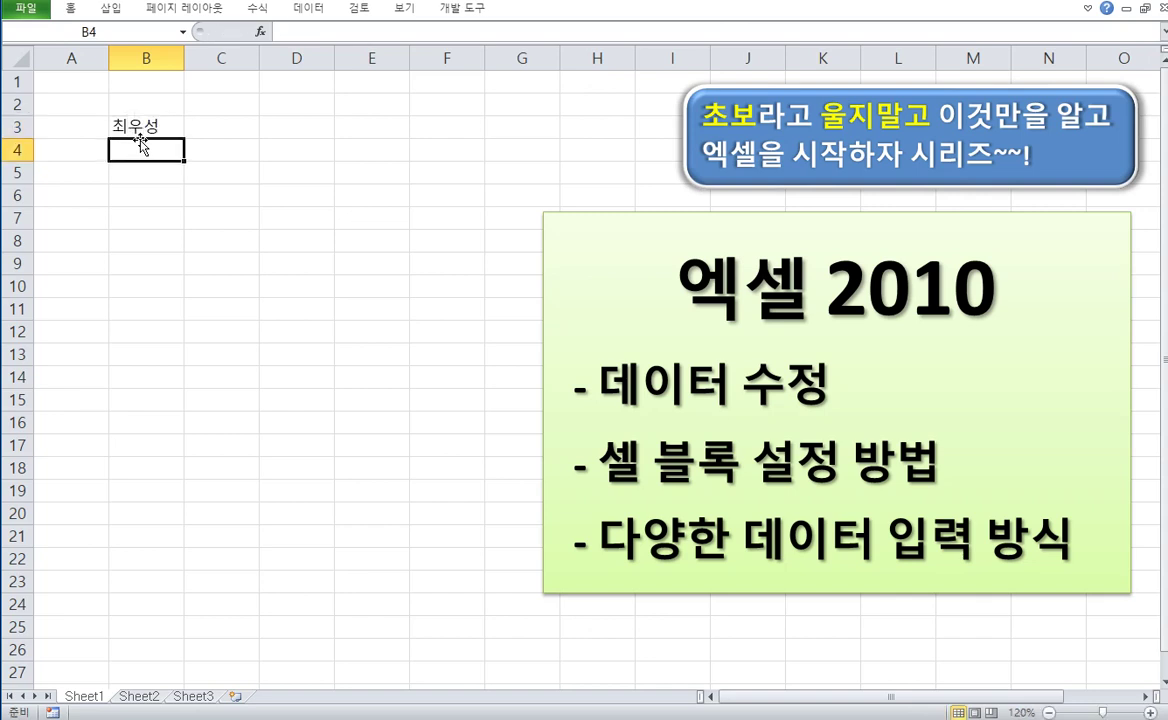
- Start entering the same person's name in cell B4, discard it, and re-enter the full name
type("최우성")
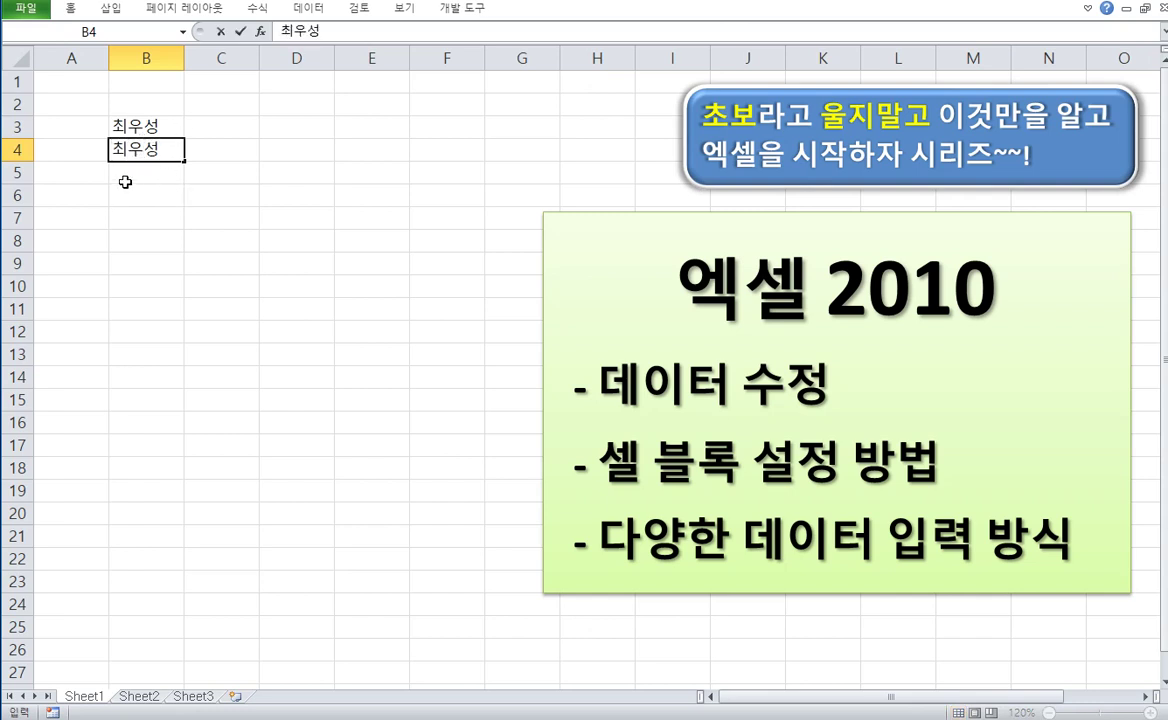
key("Escape")
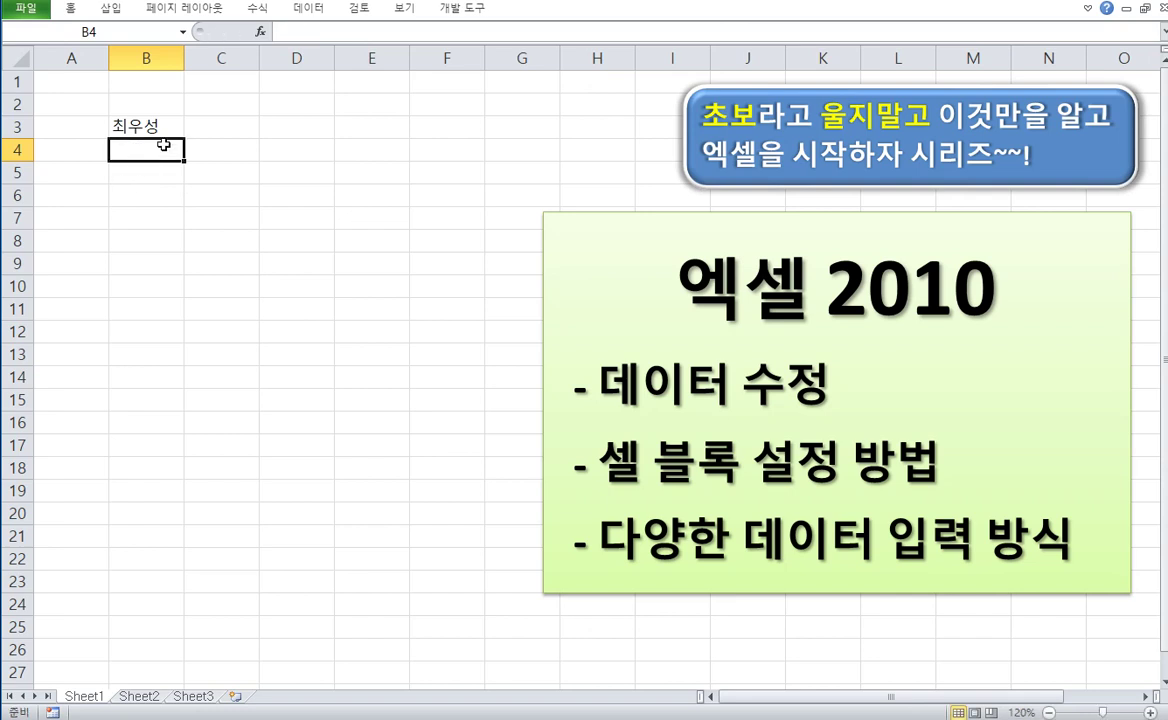
type("최우성")
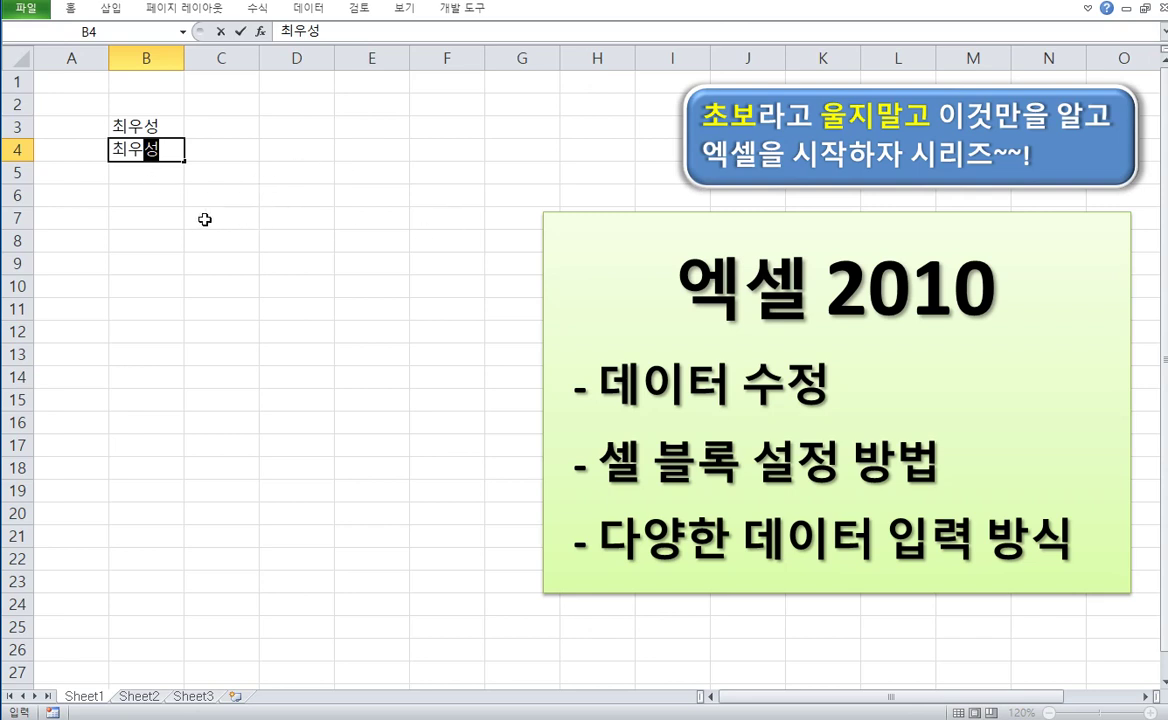
key("Return")
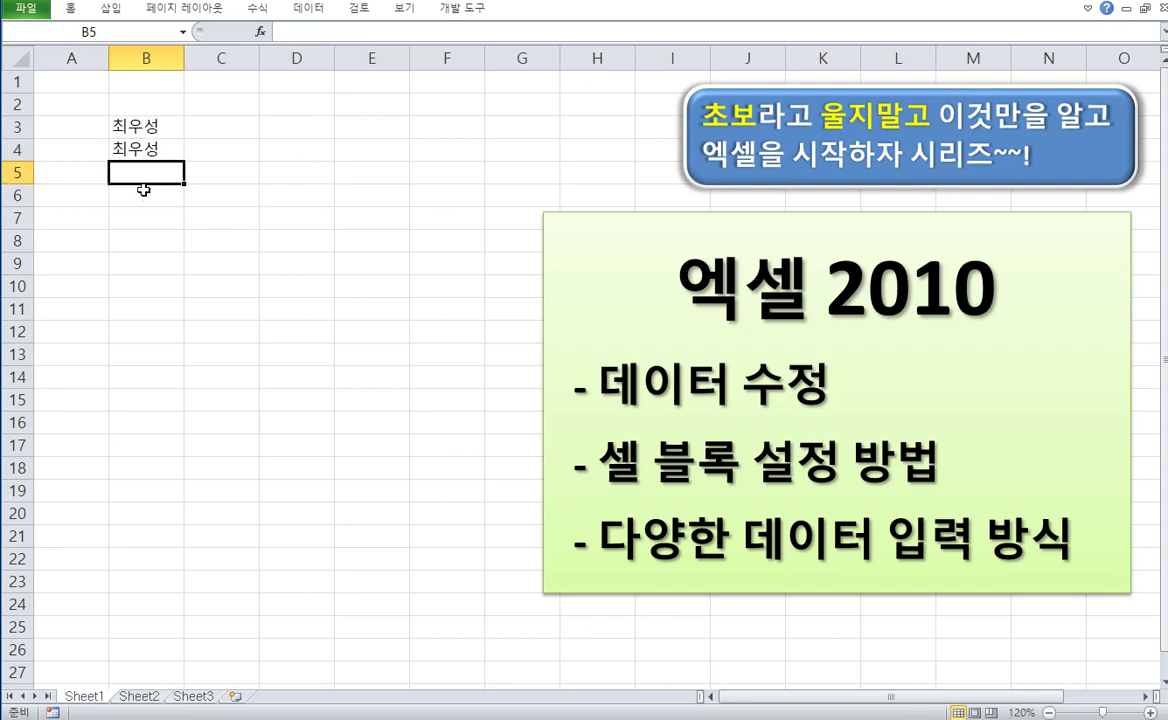
- Clear the names from cells B4 and B3
key("Up")
key("Delete")
left_click(153, 128)
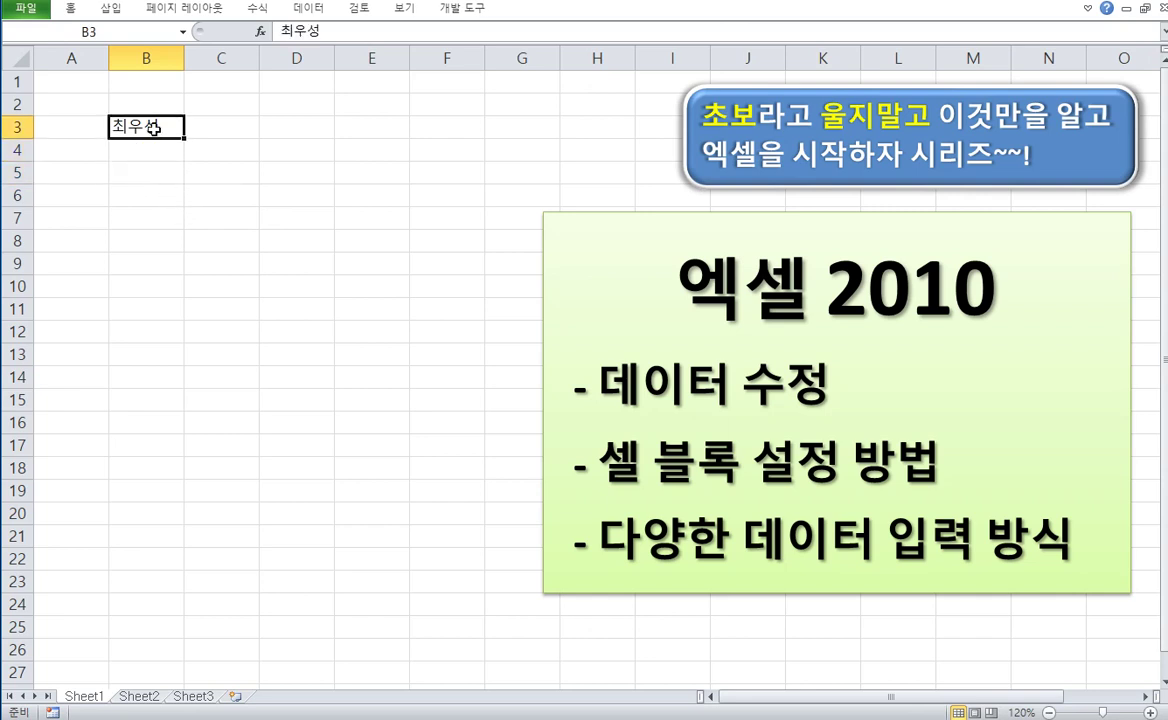
key("Delete")
key("Down")
key("Down")
key("Down")
key("Down")
key("Down")
key("Down")
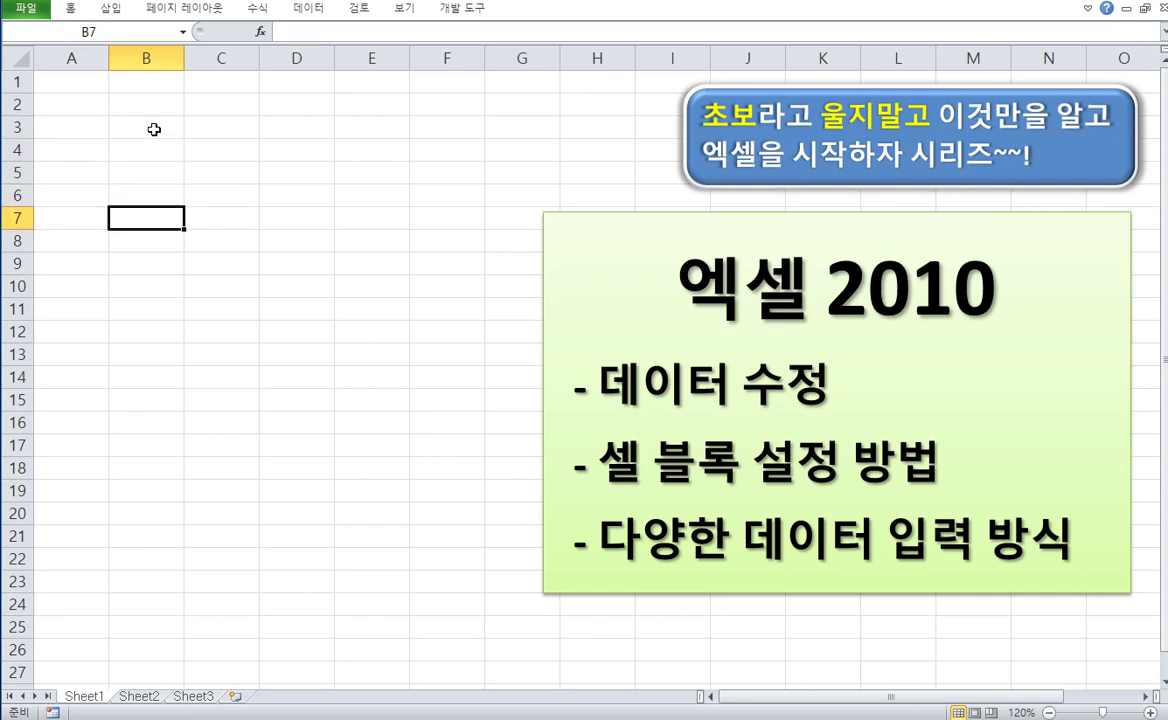
key("Up")
key("Up")
key("Up")
key("Up")
key("Up")
key("Up")
key("Down")
key("Down")
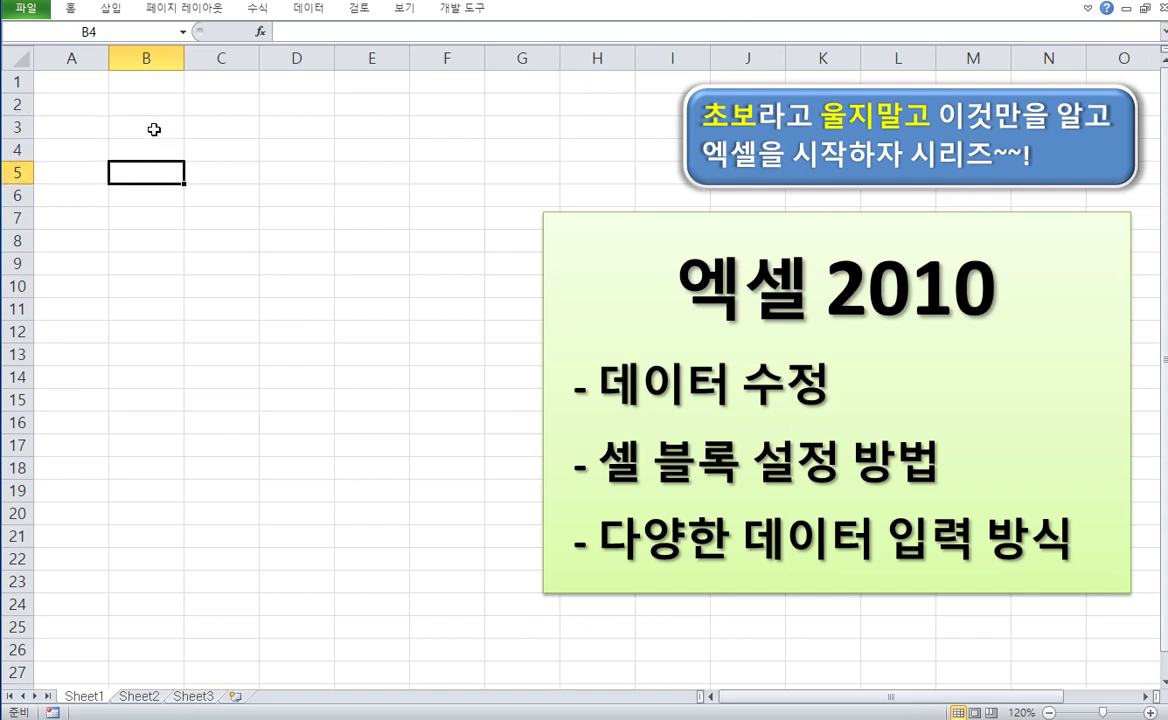
key("Down")
key("Up")
key("Up")
key("Up")
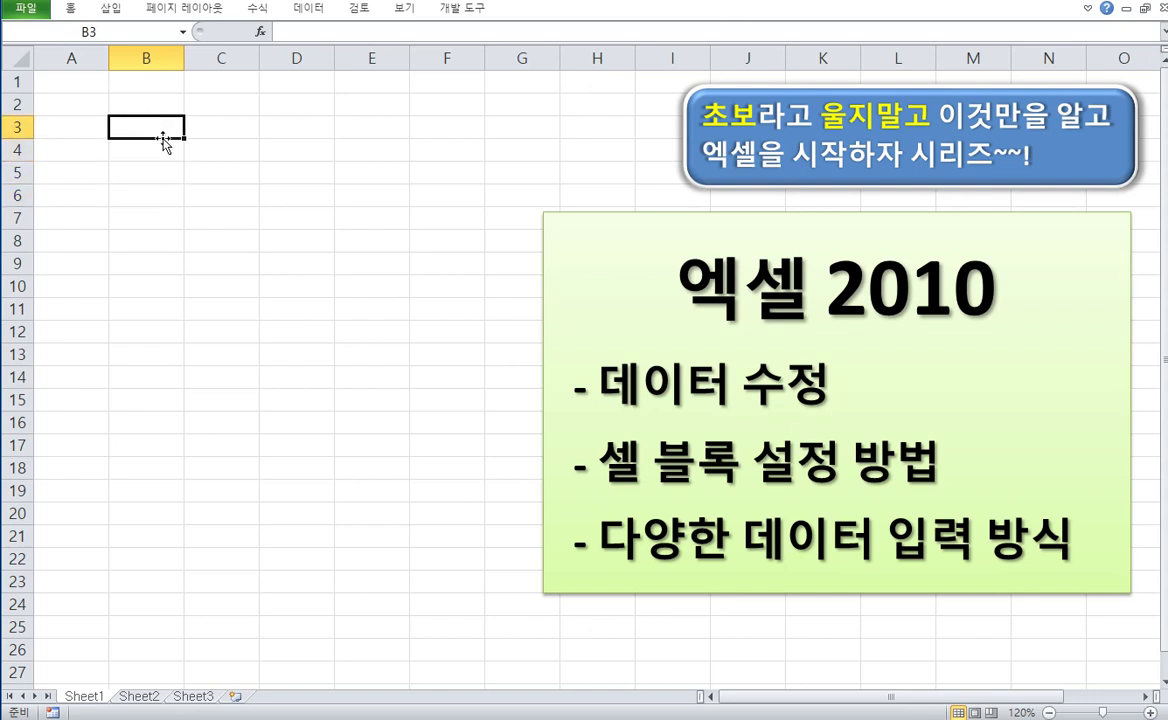
left_click_drag(157, 135, 140, 308)
left_click(123, 169)
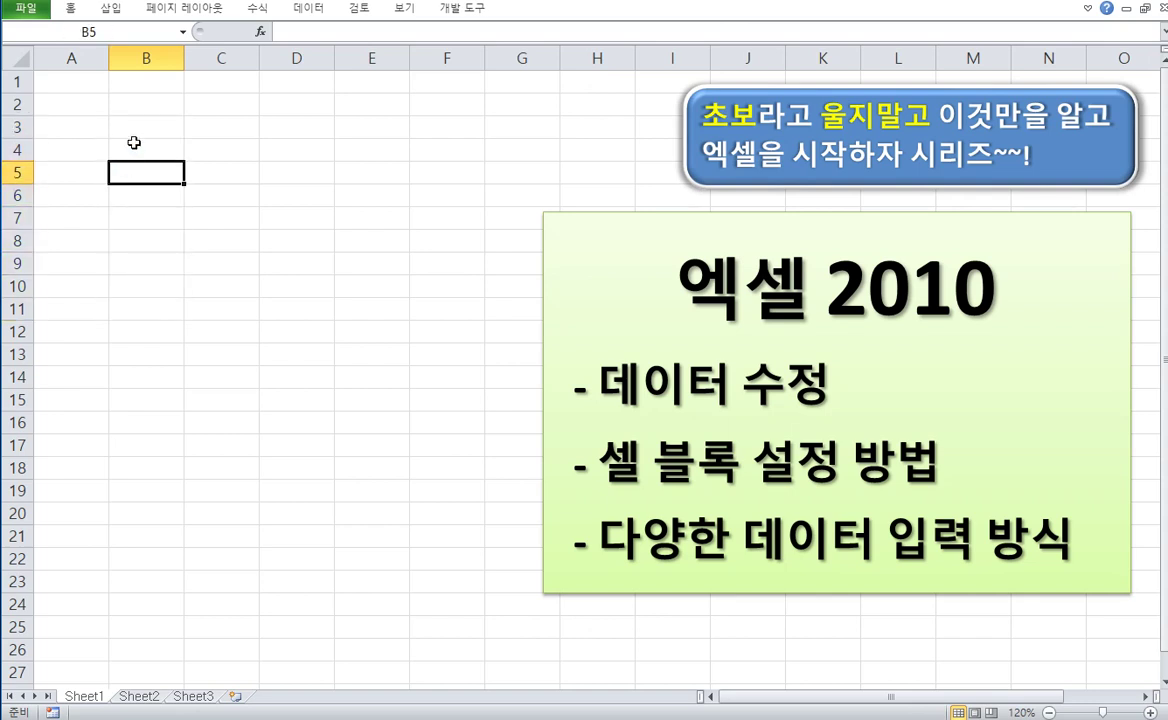
left_click(137, 121)
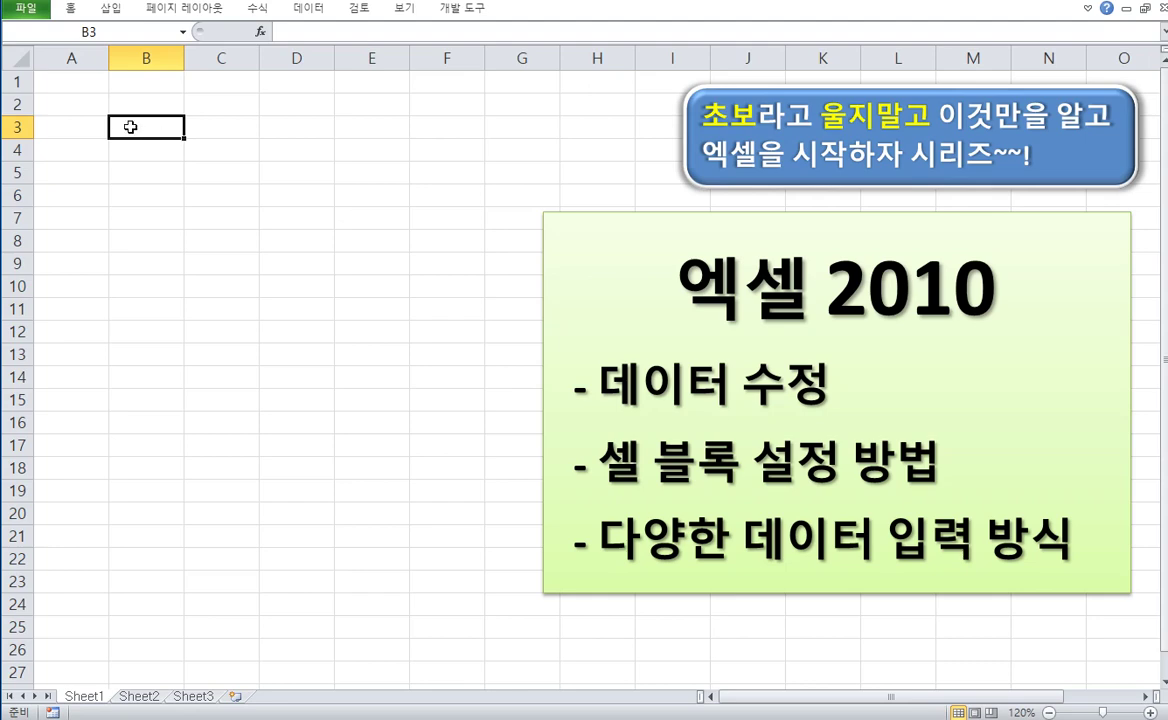
- Inspect the direction choices for moving the selection after Enter in the advanced Excel options, and accept 아래쪽
left_click(28, 13)
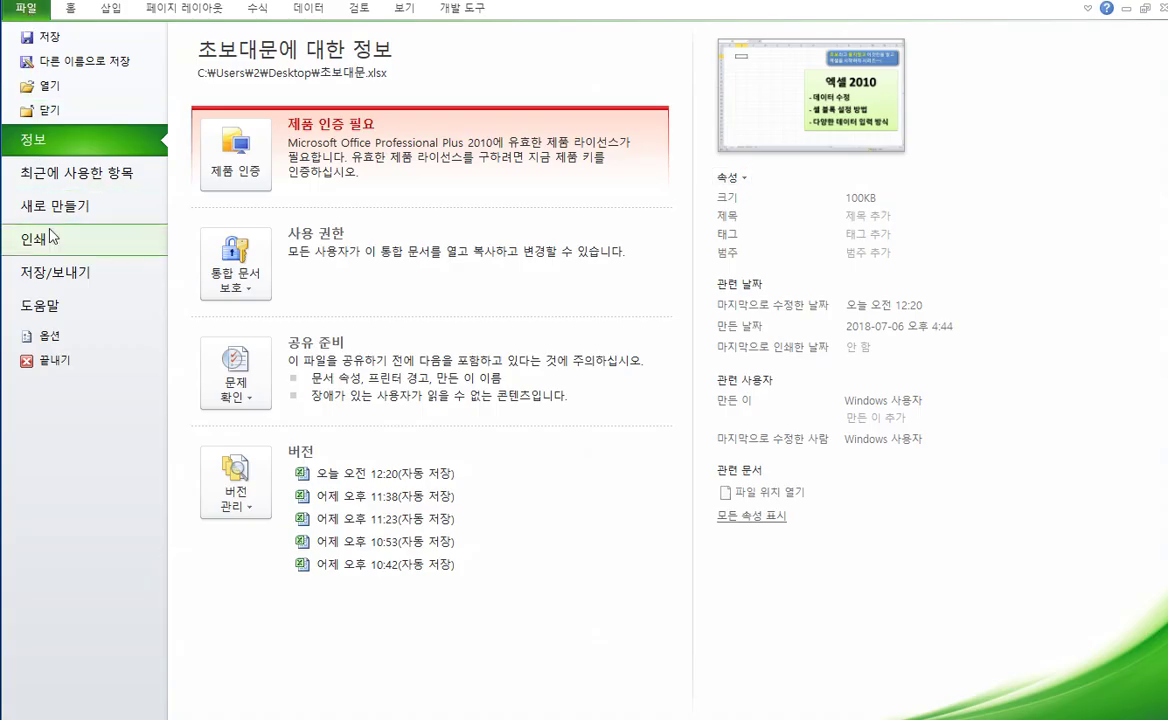
left_click(51, 337)
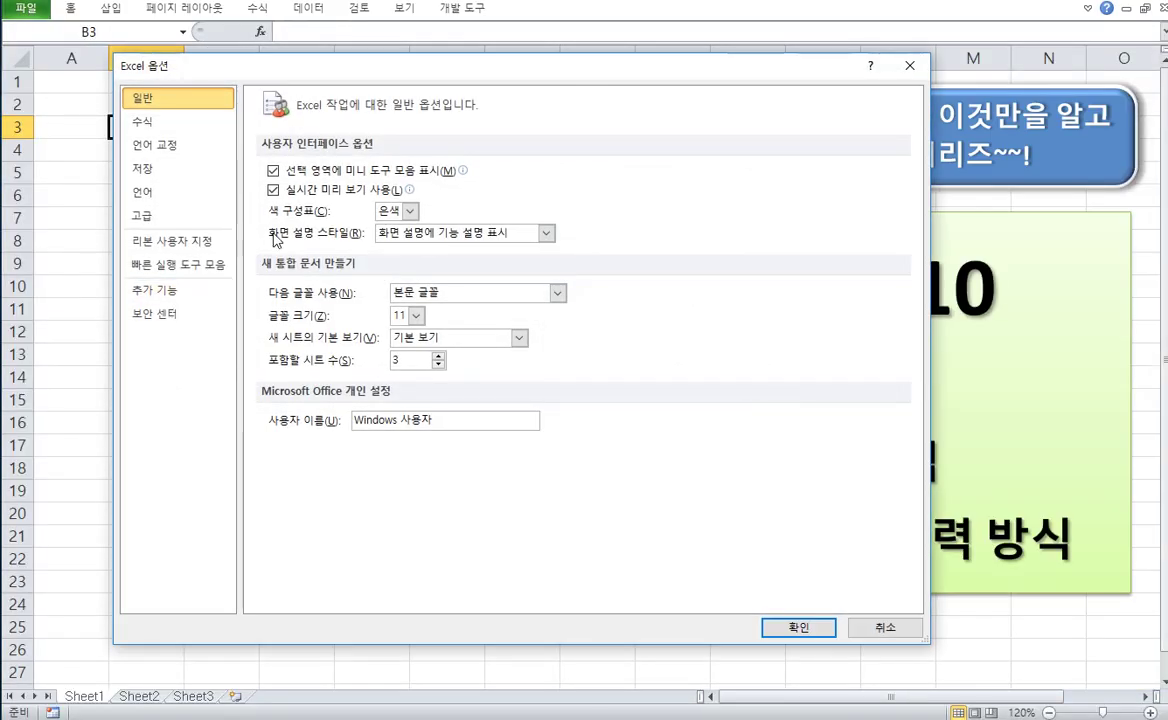
left_click(218, 231)
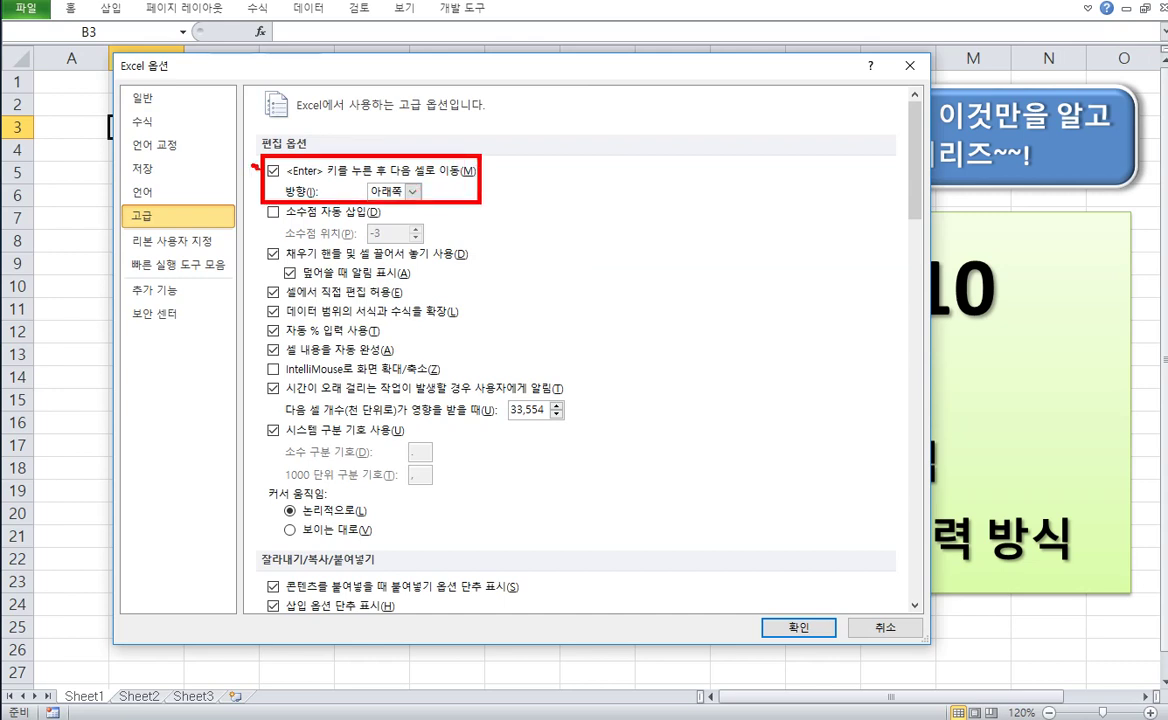
left_click(412, 192)
left_click(366, 197)
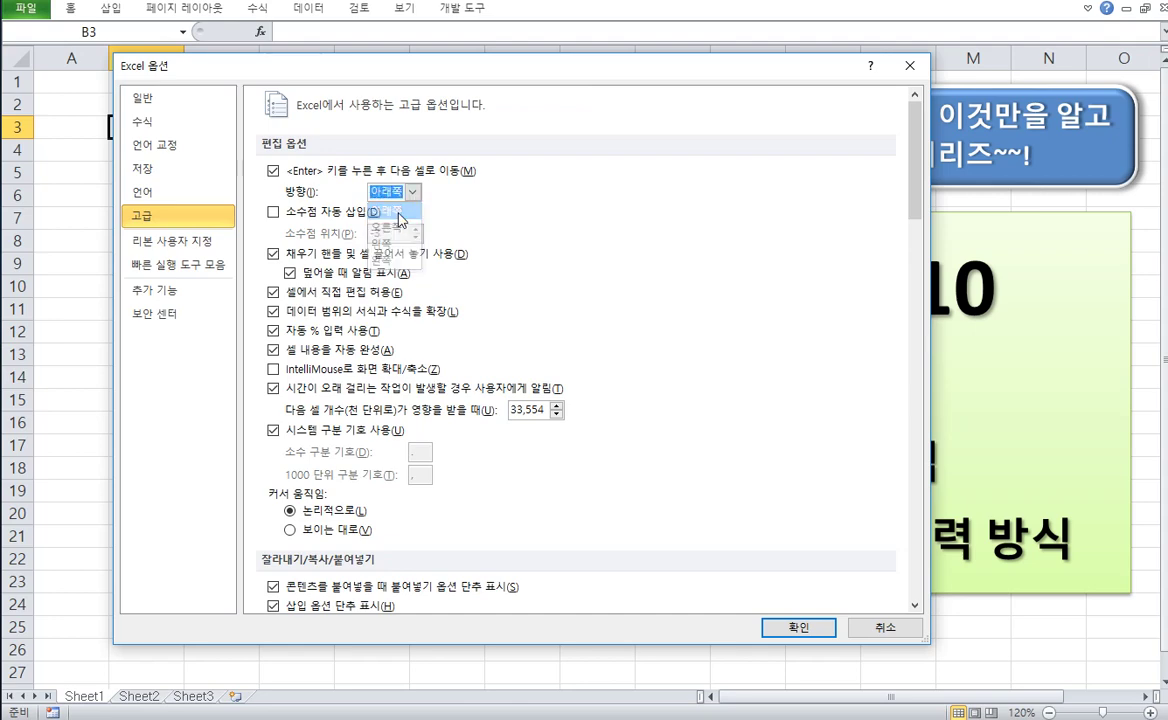
left_click(829, 629)
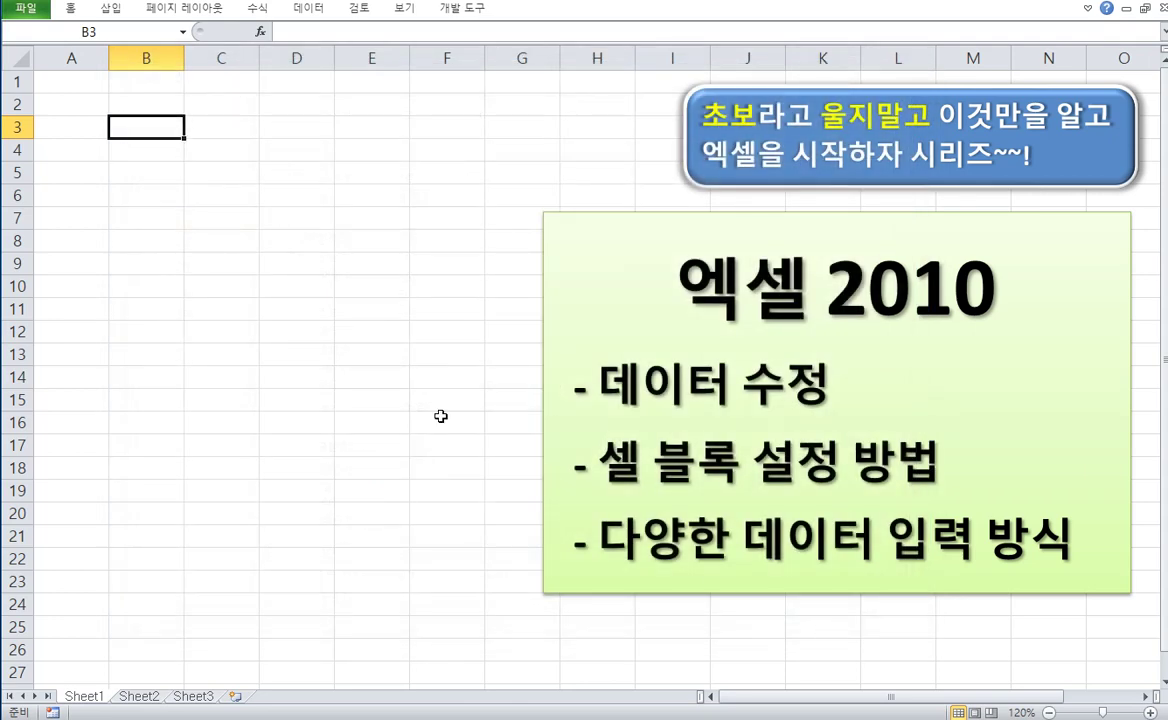
left_click(162, 169)
left_click(151, 121)
key("Return")
key("Return")
key("Return")
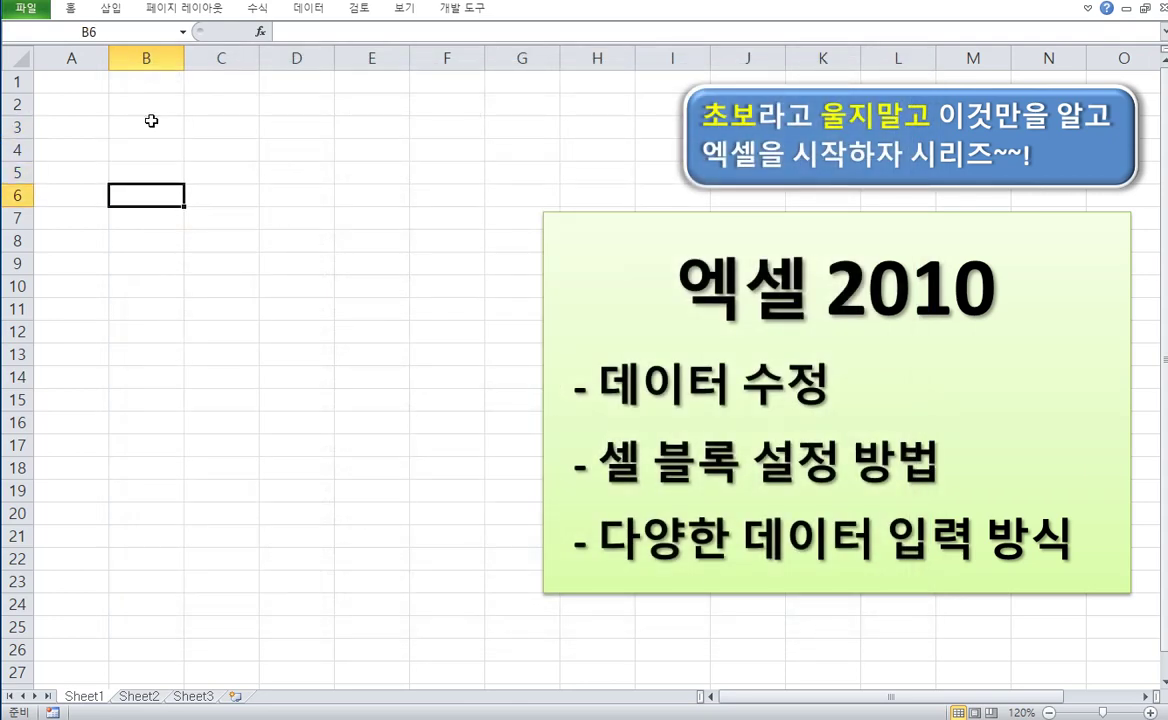
key("shift+Return")
key("shift+Return")
key("Return")
left_click(151, 121)
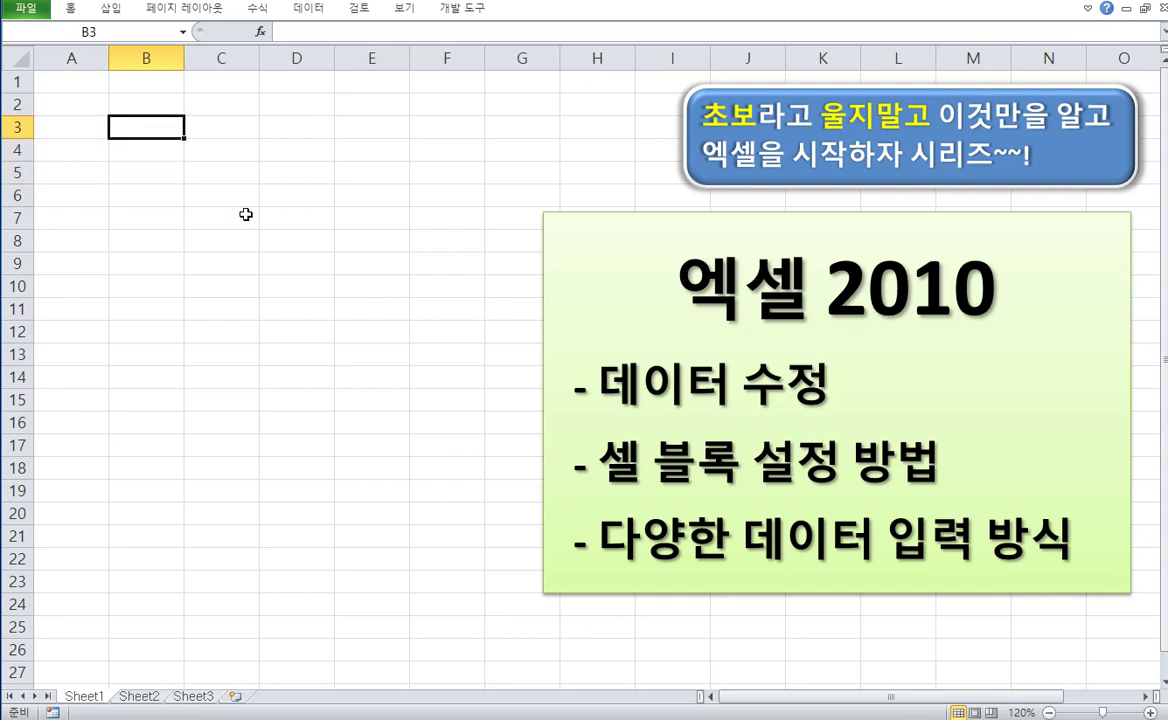
- Enter "컴도사" followed by the instructor's nickname and full name in cell B5
left_click(150, 192)
left_click(160, 170)
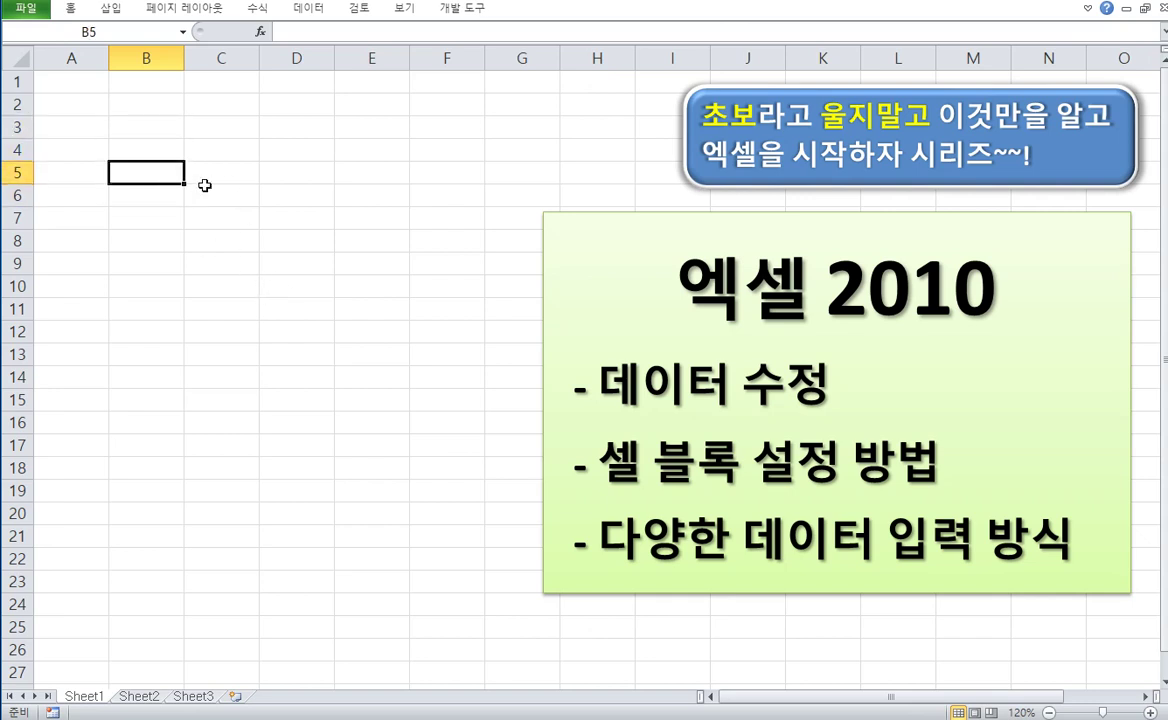
type("컴도사 초이")
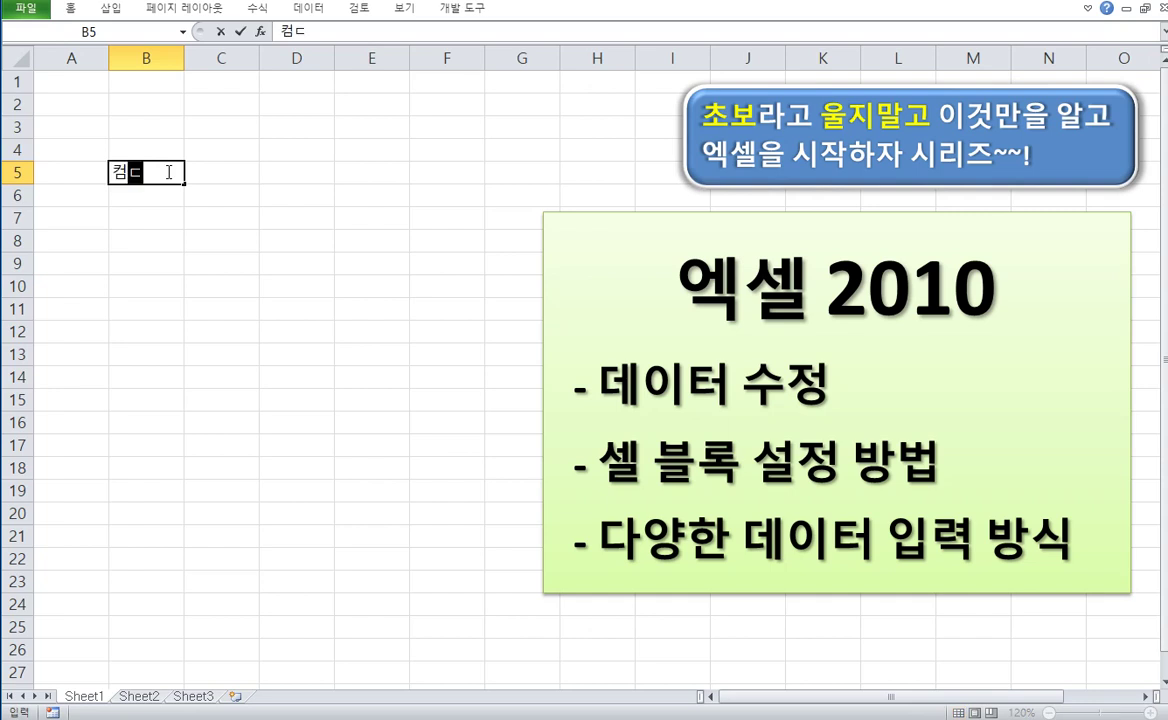
type(" 최우성")
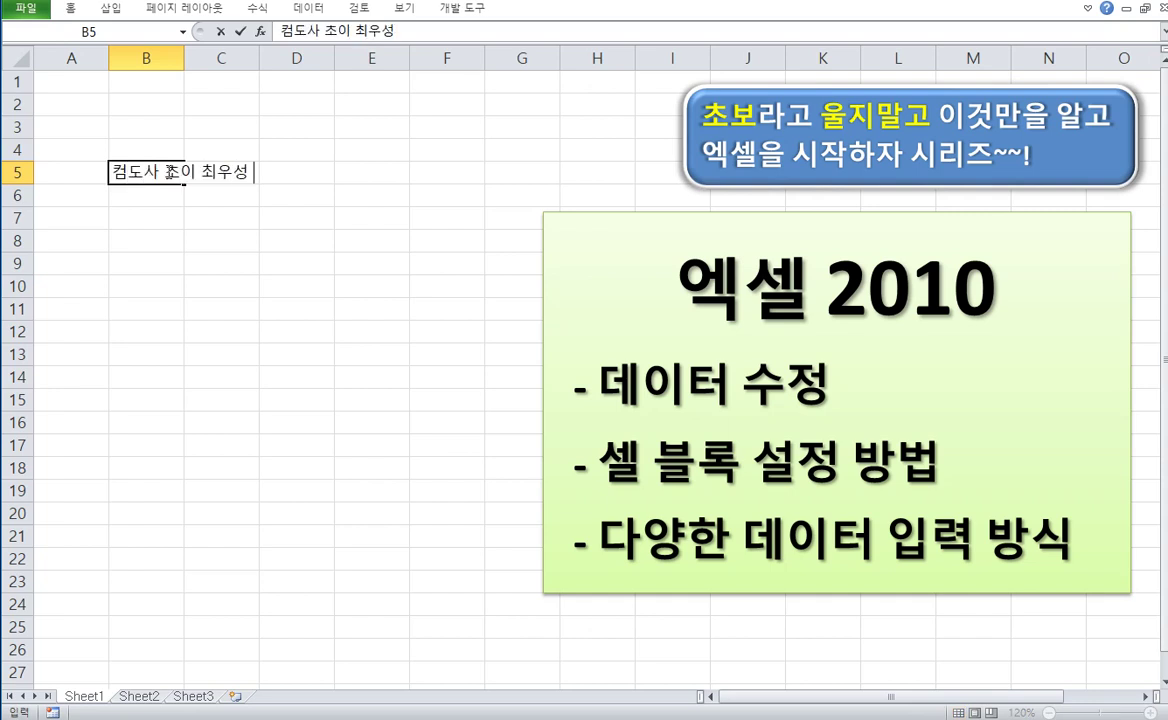
key("Return")
left_click(169, 172)
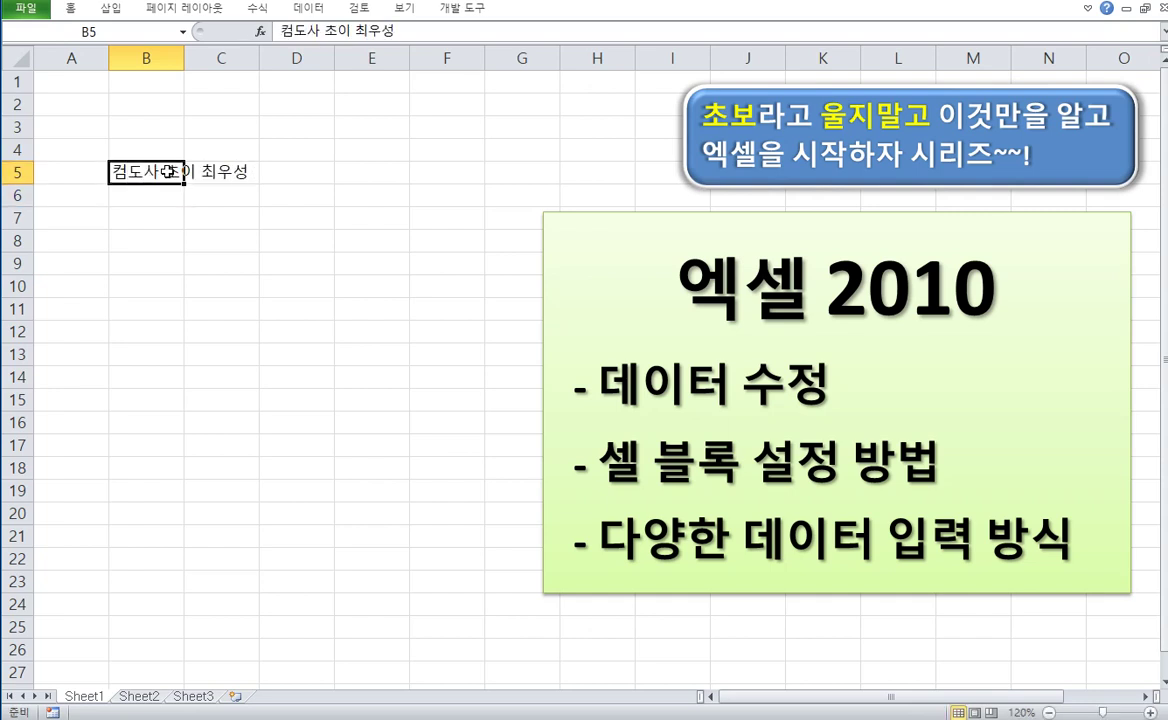
key("Right")
key("Left")
key("Down")
key("Up")
left_click(403, 33)
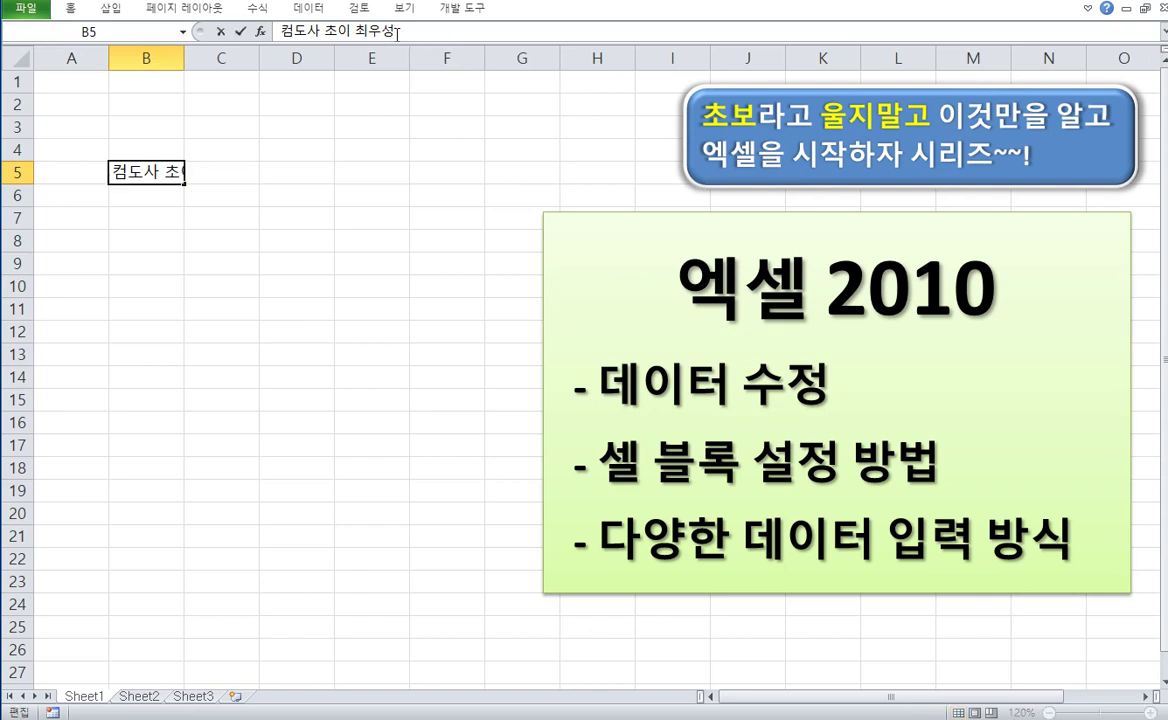
left_click(300, 240)
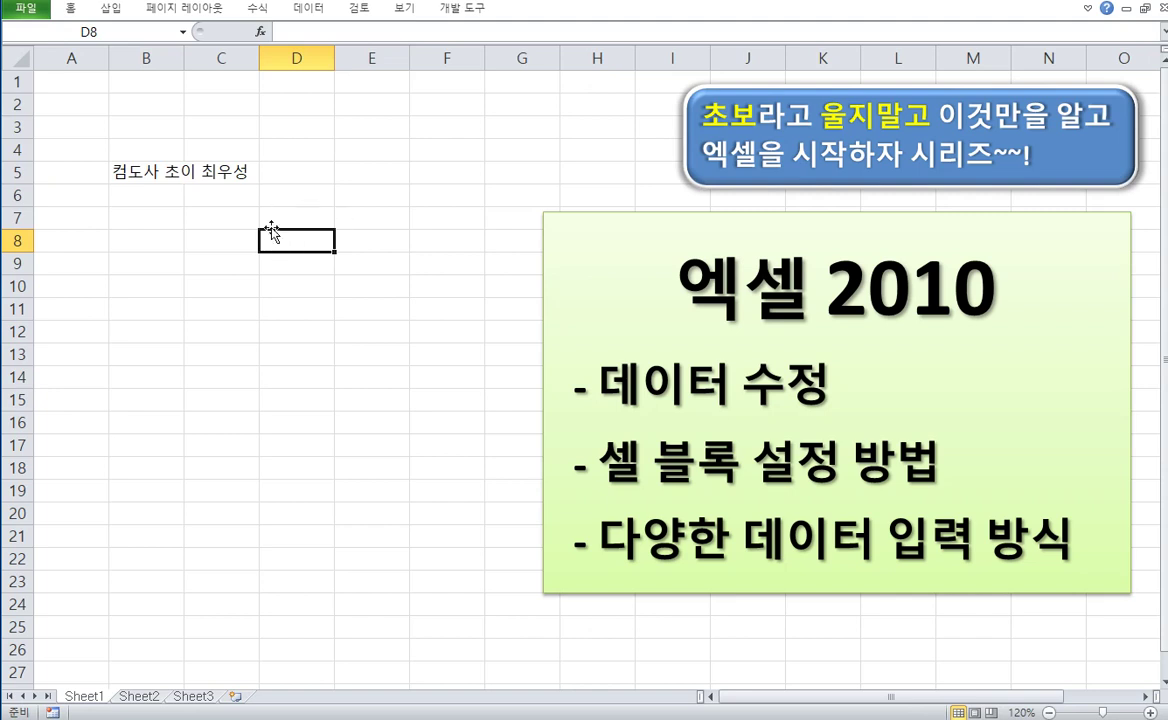
- Append "강사" after the name at the end of the text in cell B5
left_click(157, 173)
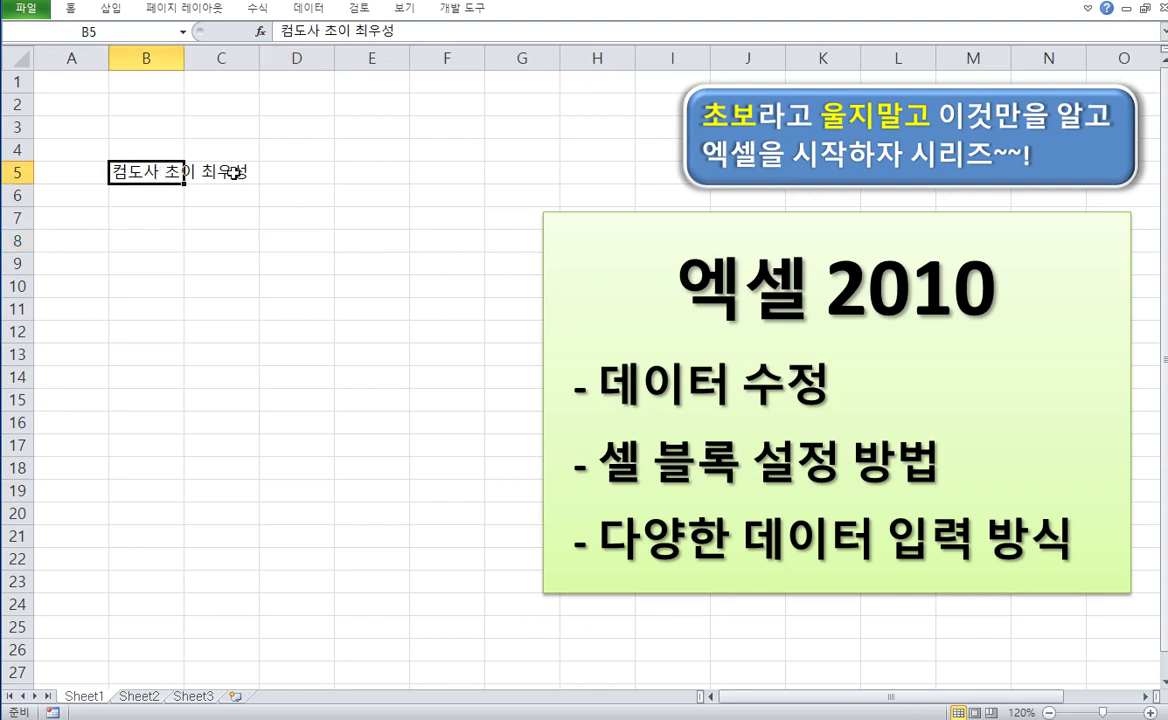
left_click(405, 30)
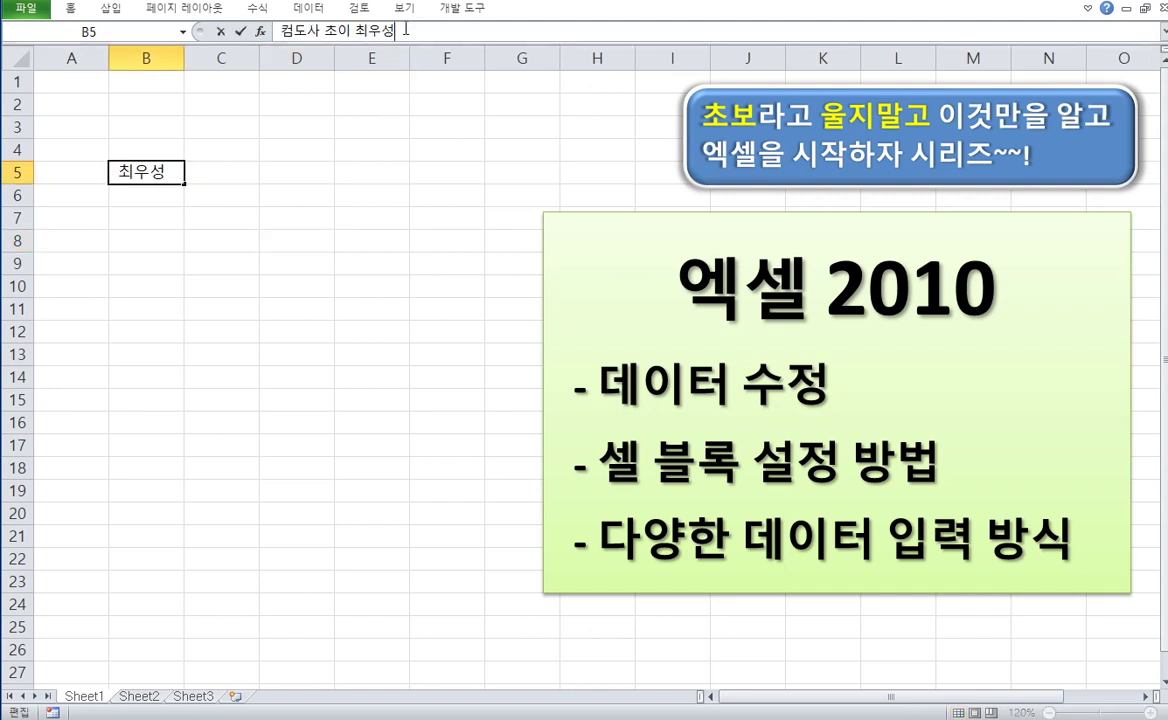
type("강사")
key("Return")
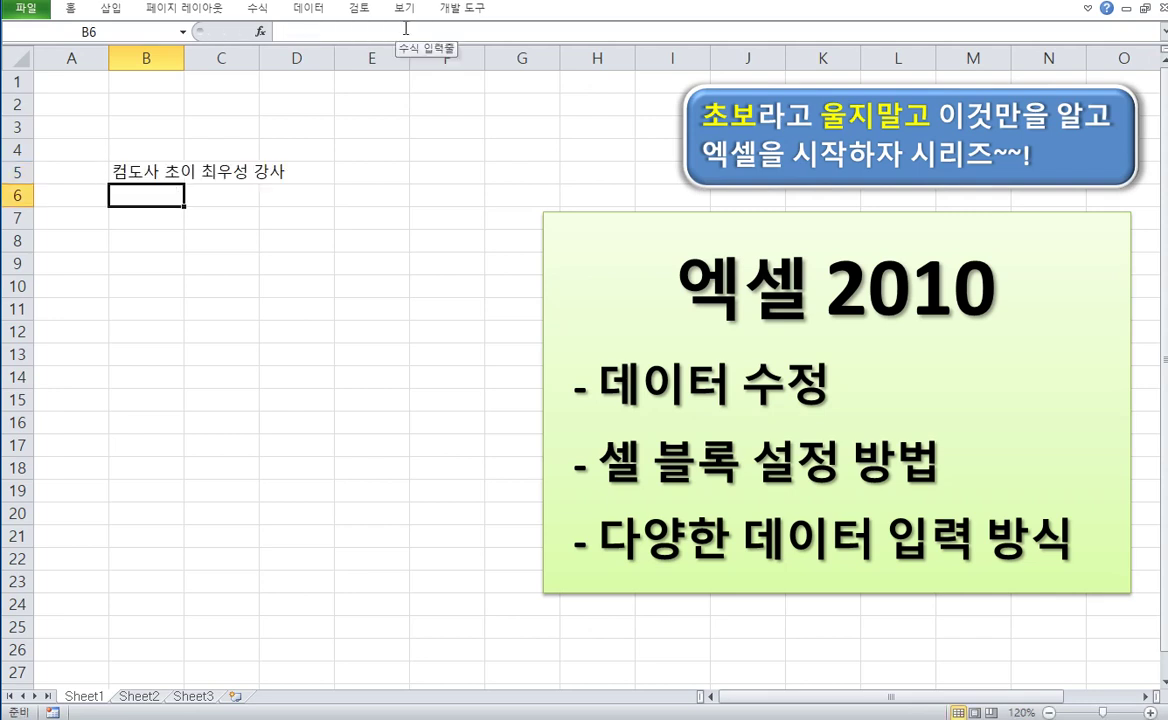
- Remove the trailing word "강사" and the space before it from the text in cell B5
key("Up")
left_click(405, 30)
key("BackSpace")
key("BackSpace")
key("BackSpace")
key("Return")
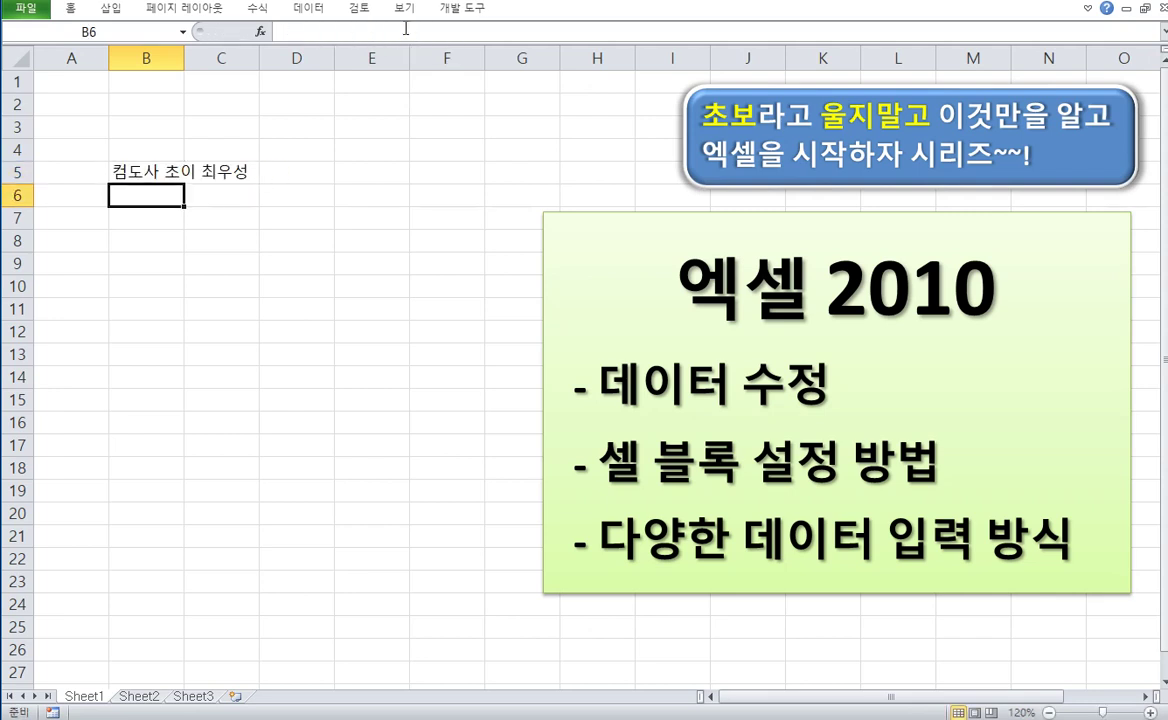
- Append "강사" after a space at the end of the text in cell B5, editing directly inside the cell
key("Up")
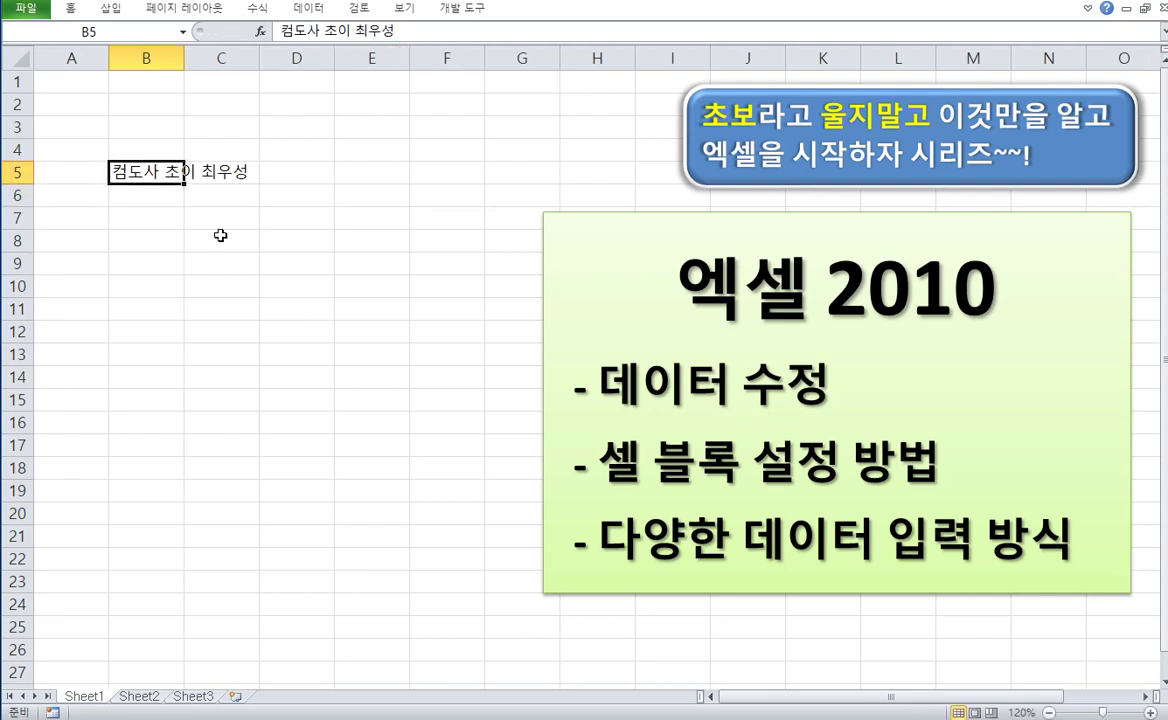
double_click(142, 175)
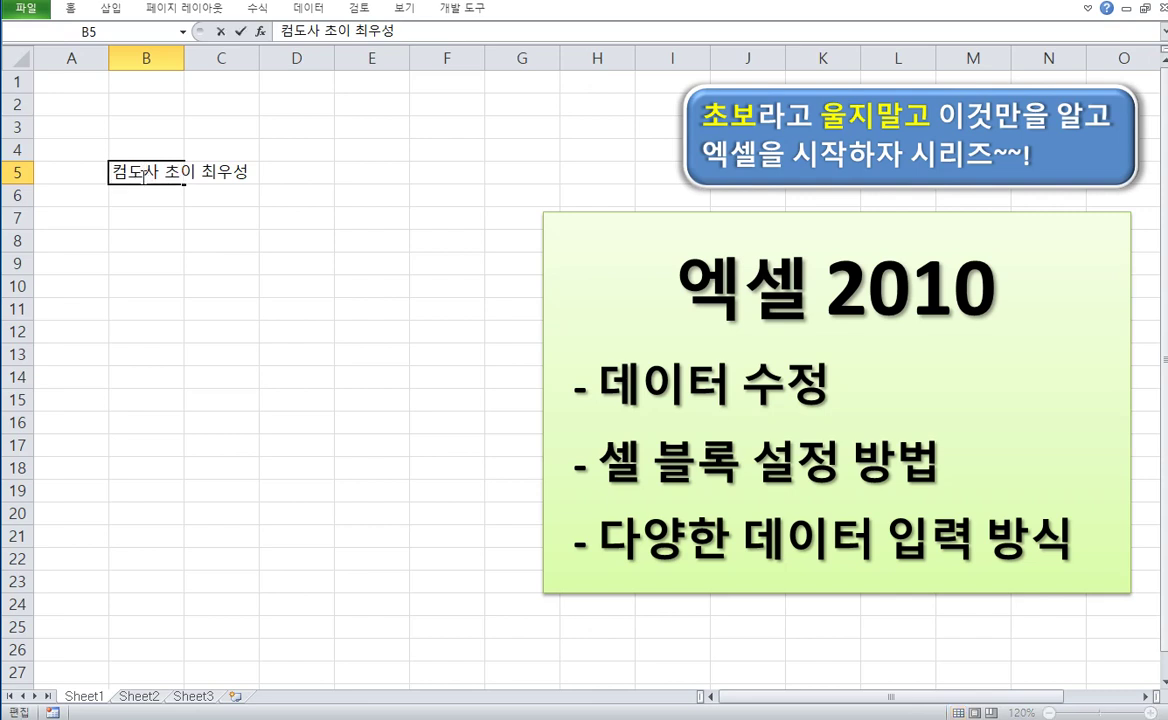
key("Escape")
double_click(164, 173)
type("강사")
key("Return")
- Delete the word "강사" from the end of the text in cell B5
key("Up")
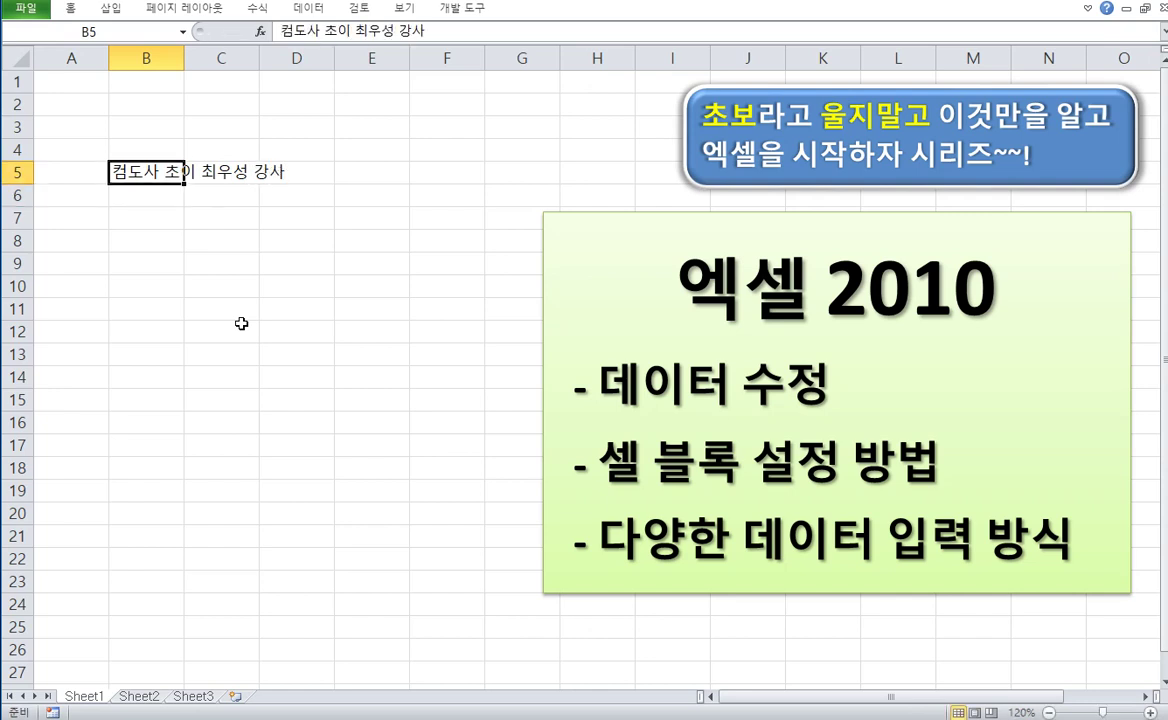
key("F2")
key("BackSpace")
key("BackSpace")
key("Return")
- Add "강사" back at the end of the existing text in cell B5
key("Up")
key("F2")
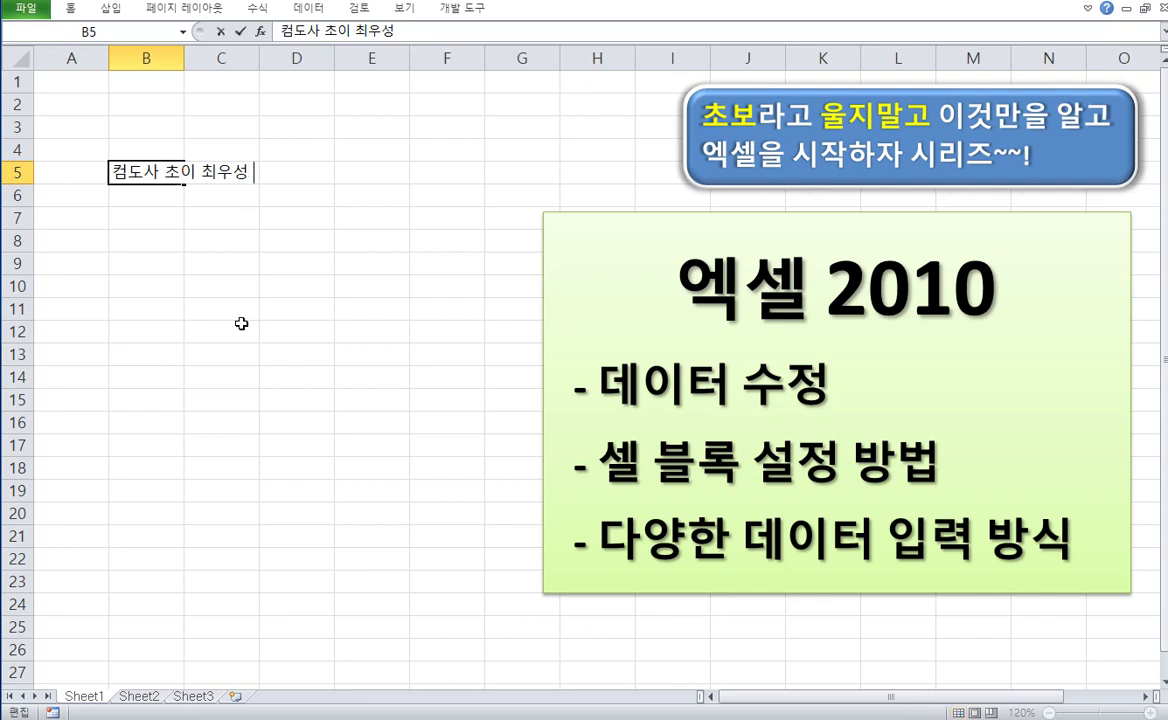
type("강사")
key("Return")
- Clear the entire contents of cell B5, leaving cell edit mode without changes first
key("Up")
key("F2")
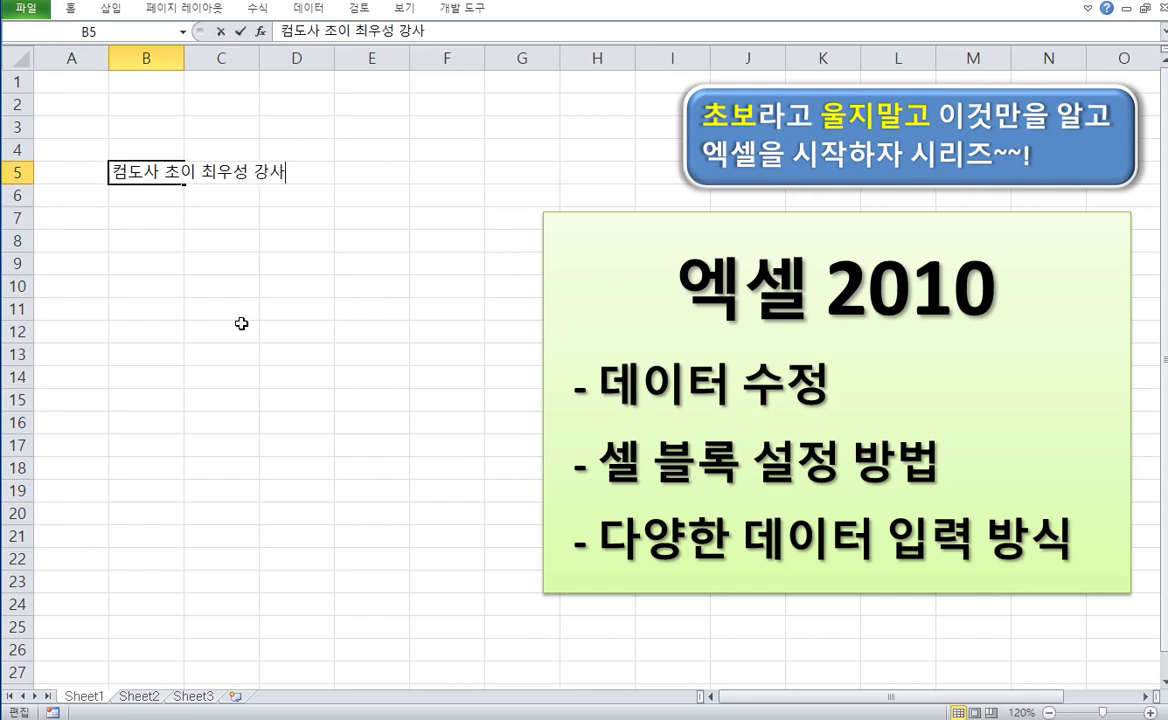
key("Escape")
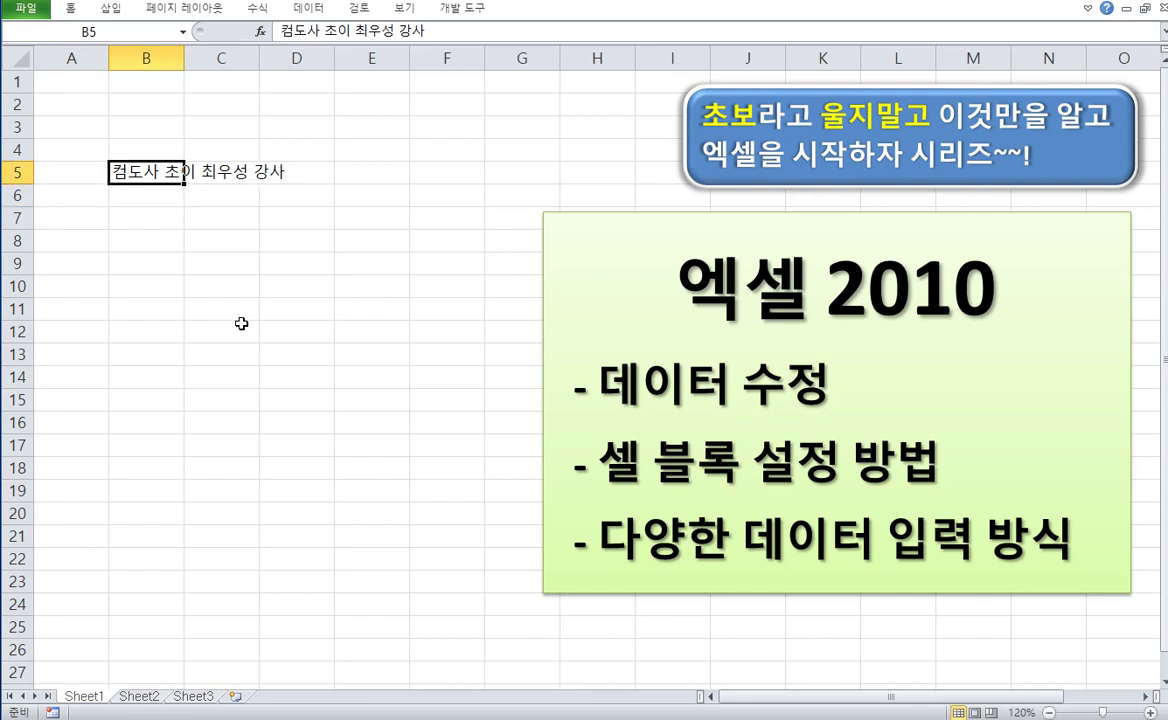
key("F2")
key("Escape")
key("Delete")
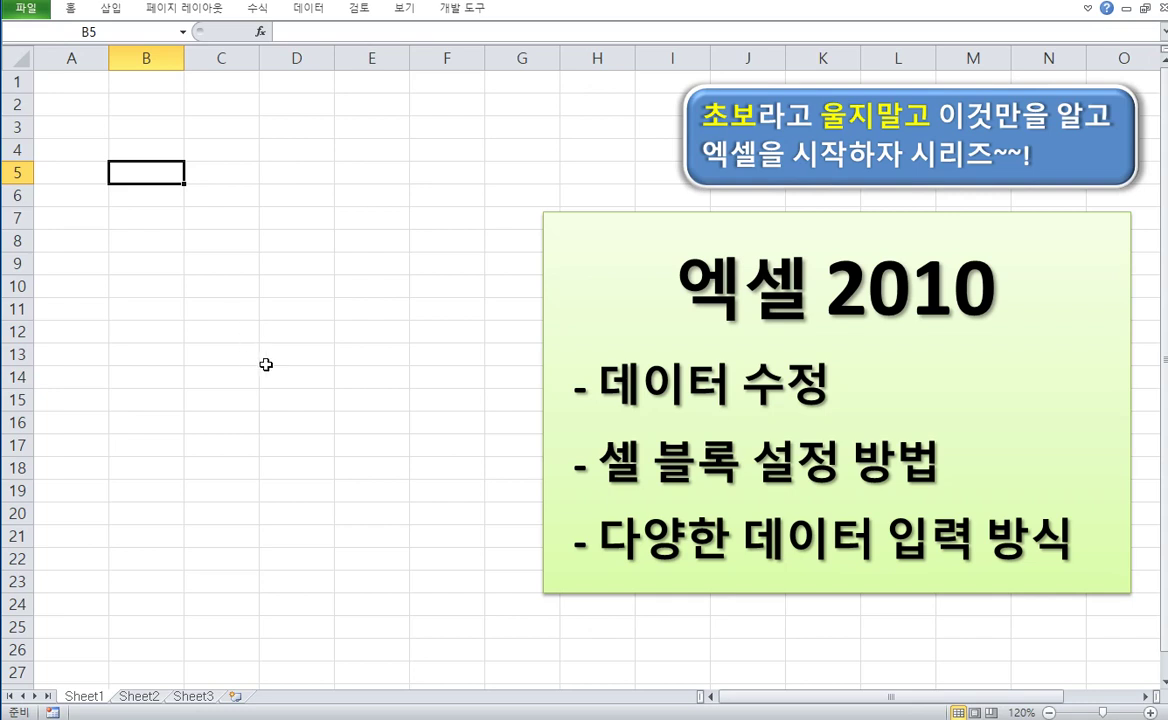
left_click(245, 236)
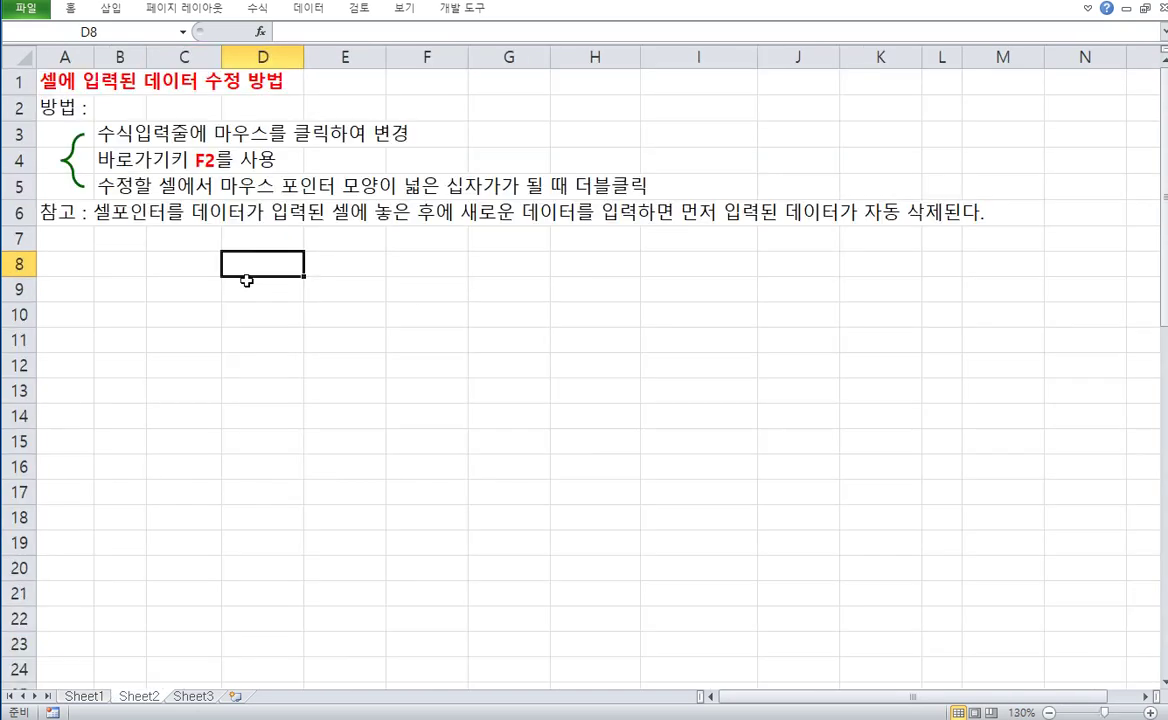
- On Sheet2, slightly increase the height of rows 1 through 6, which hold the notes on editing cell data
left_click(136, 229)
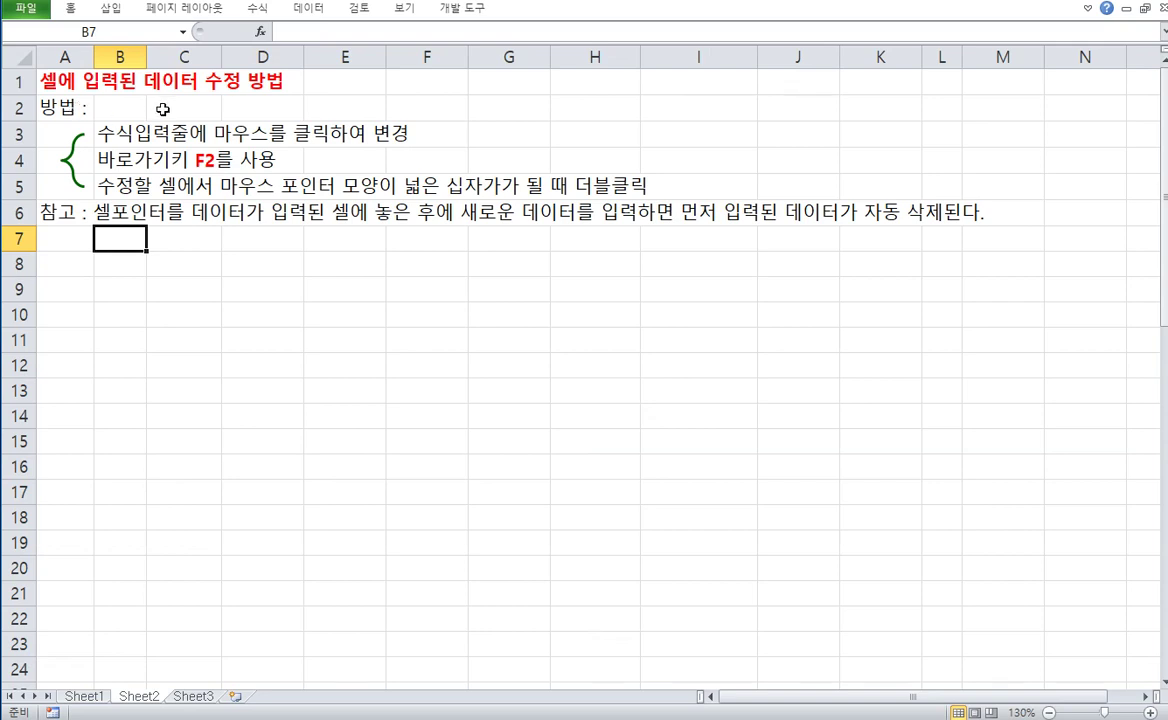
left_click_drag(123, 125, 135, 200)
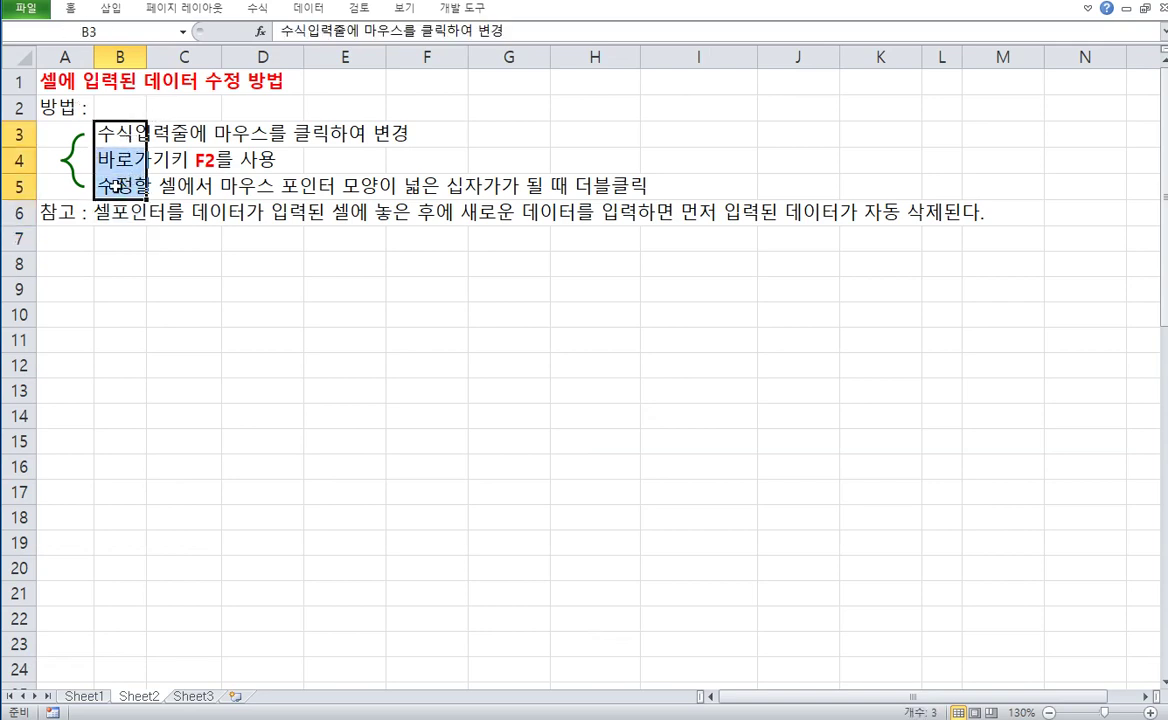
left_click_drag(19, 81, 20, 232)
left_click(184, 294)
left_click(88, 246)
left_click(205, 295)
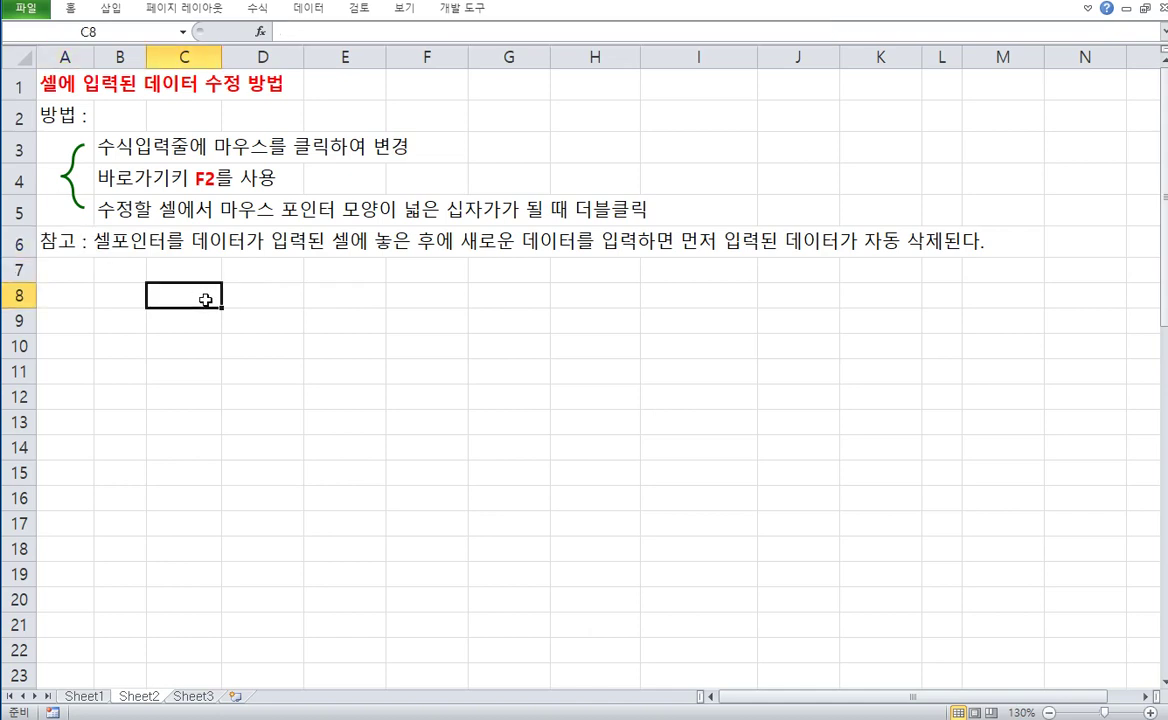
- Enter the number 152 in cell D8 below the notes
left_click(257, 301)
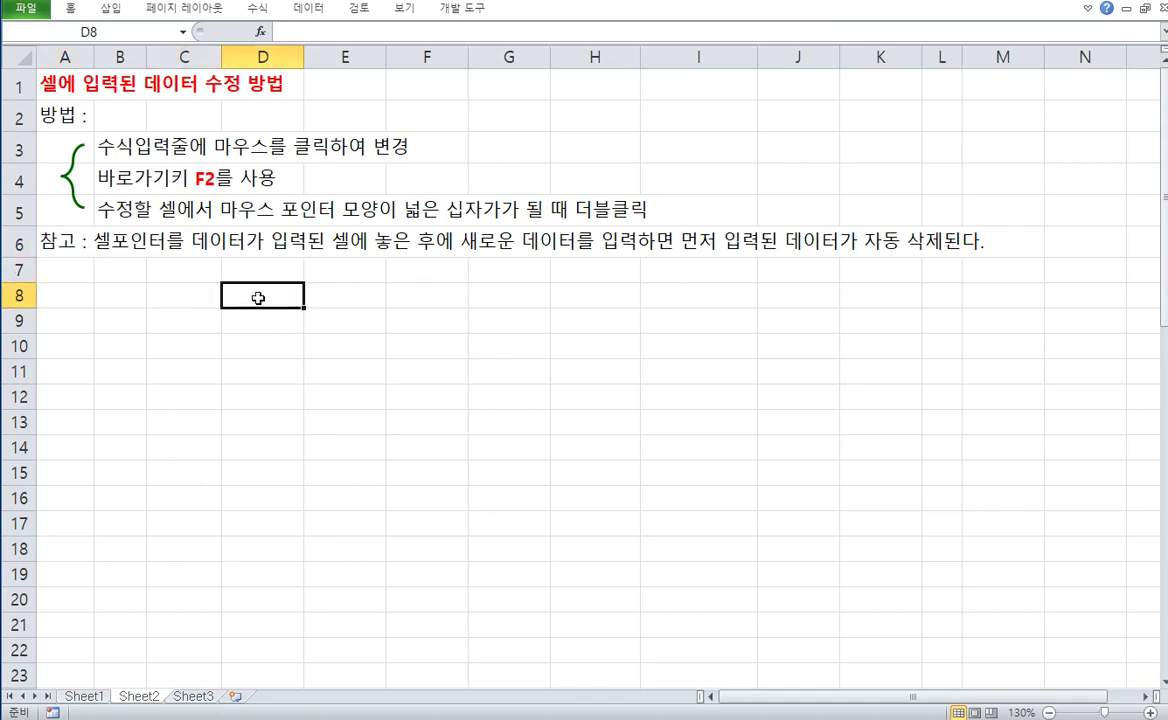
type("152")
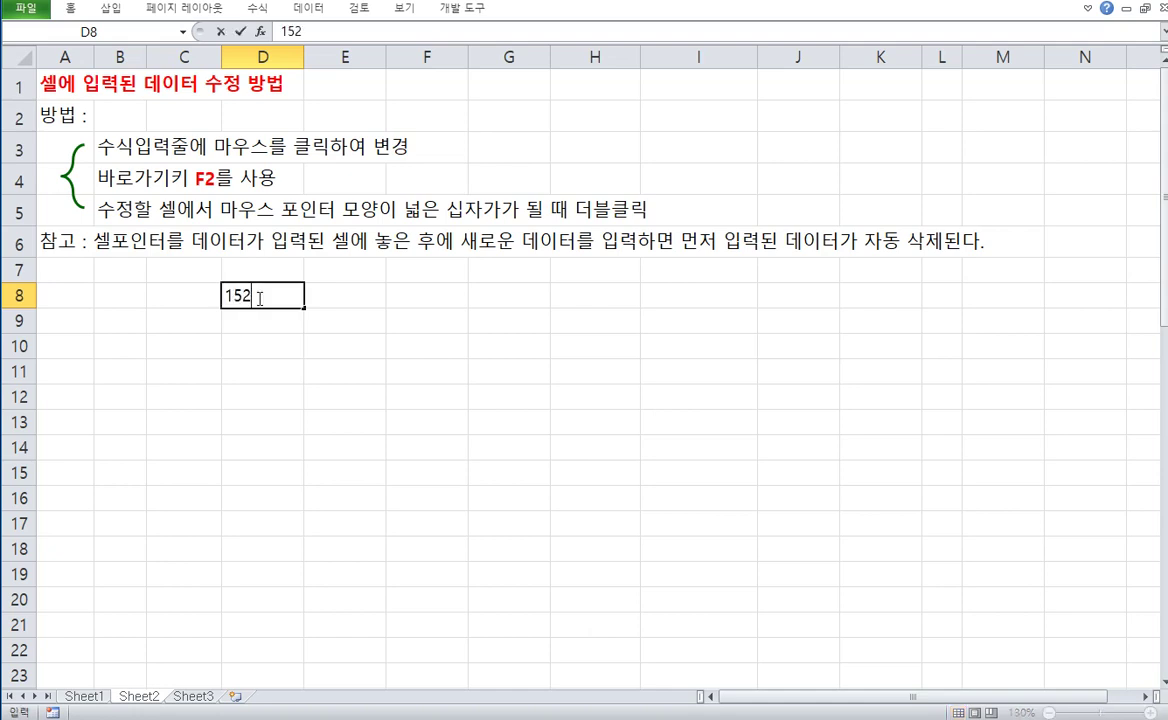
key("Return")
- Overwrite the value in cell D8 with 153, and clear the cell
left_click(258, 298)
double_click(258, 298)
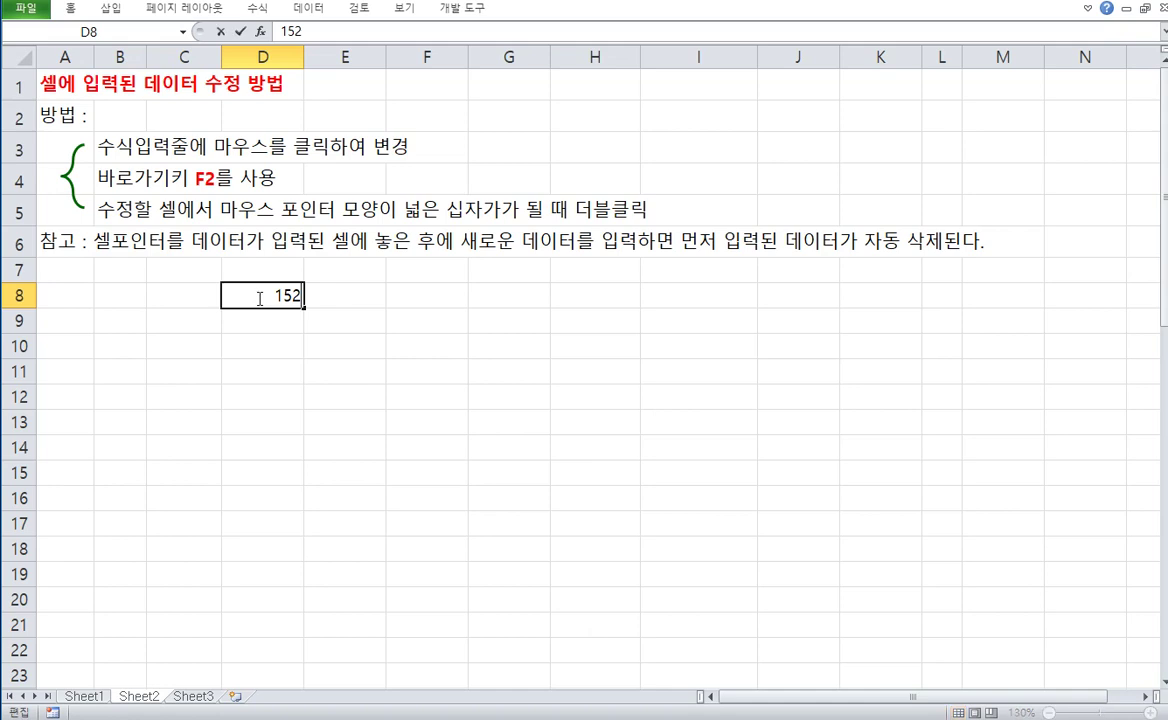
key("Escape")
type("153")
key("Return")
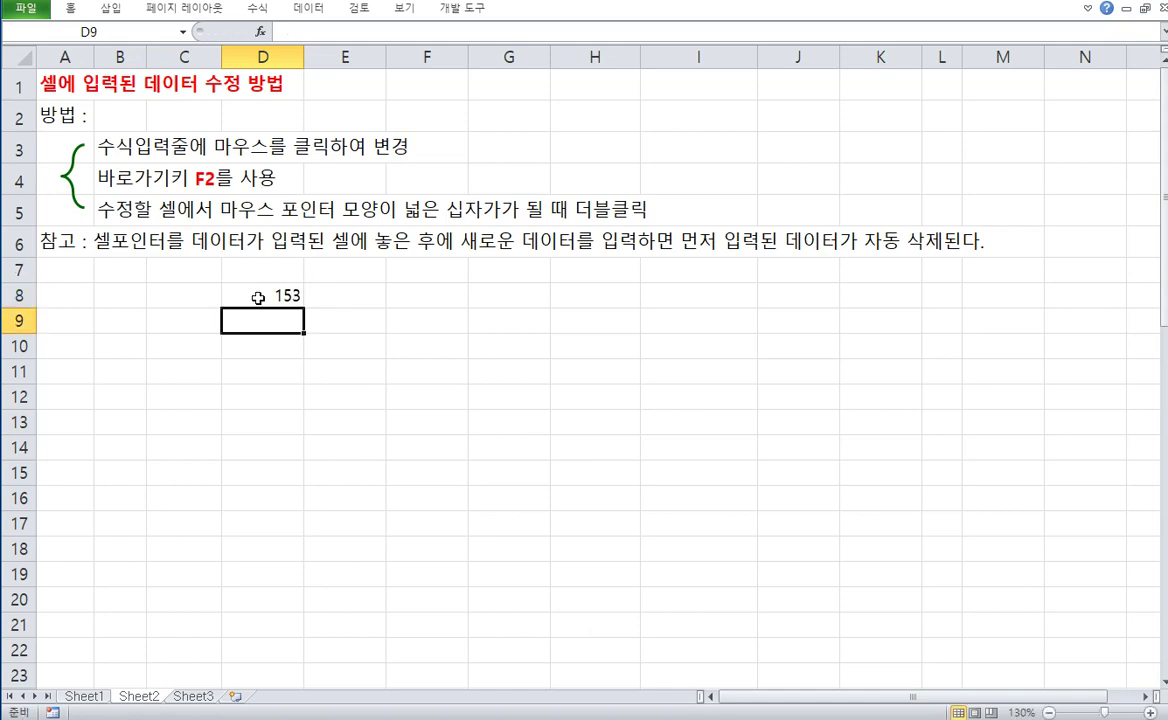
left_click(258, 298)
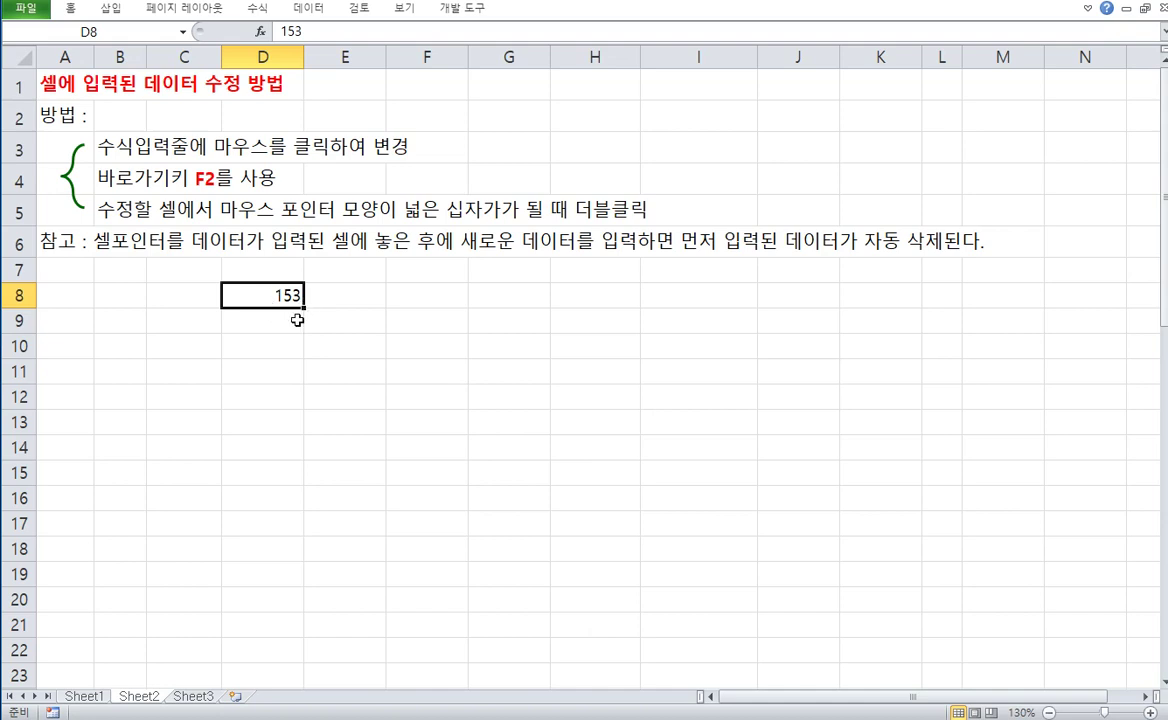
key("Delete")
- Enter the text "엑셀" in cell F8, two columns over from D8
key("Right")
key("Right")
type("엑셀")
key("Return")
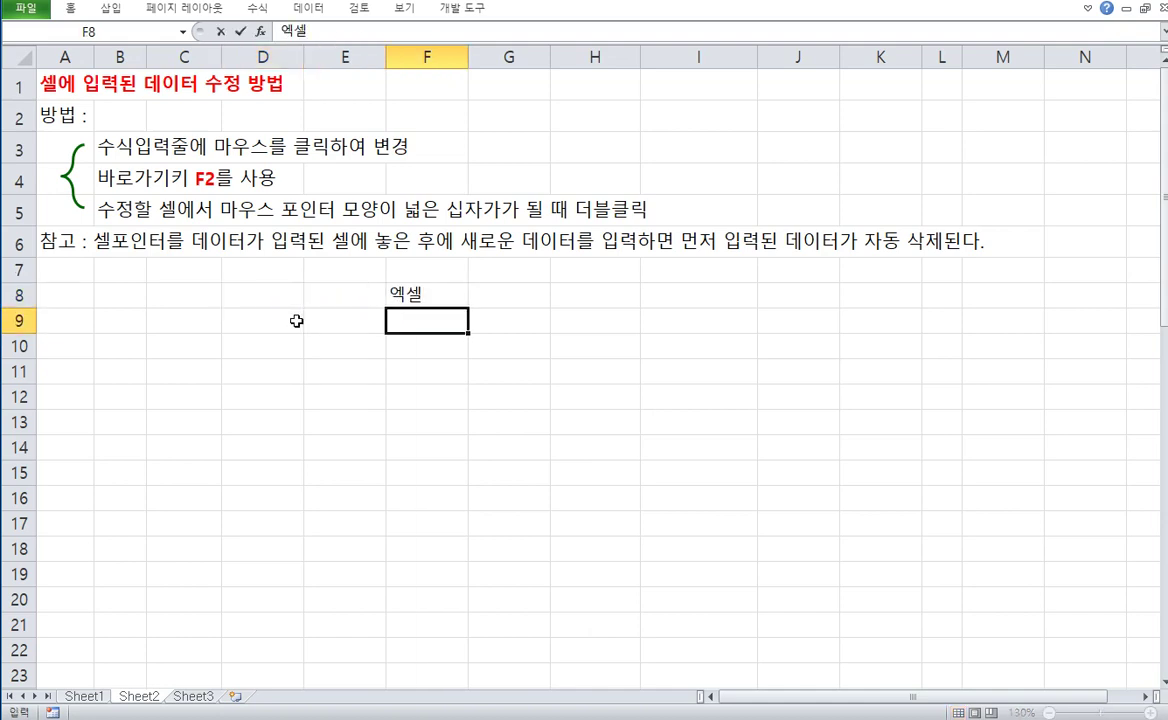
- Overwrite the text in cell F8 with "파워포인트", and clear the cell
key("Up")
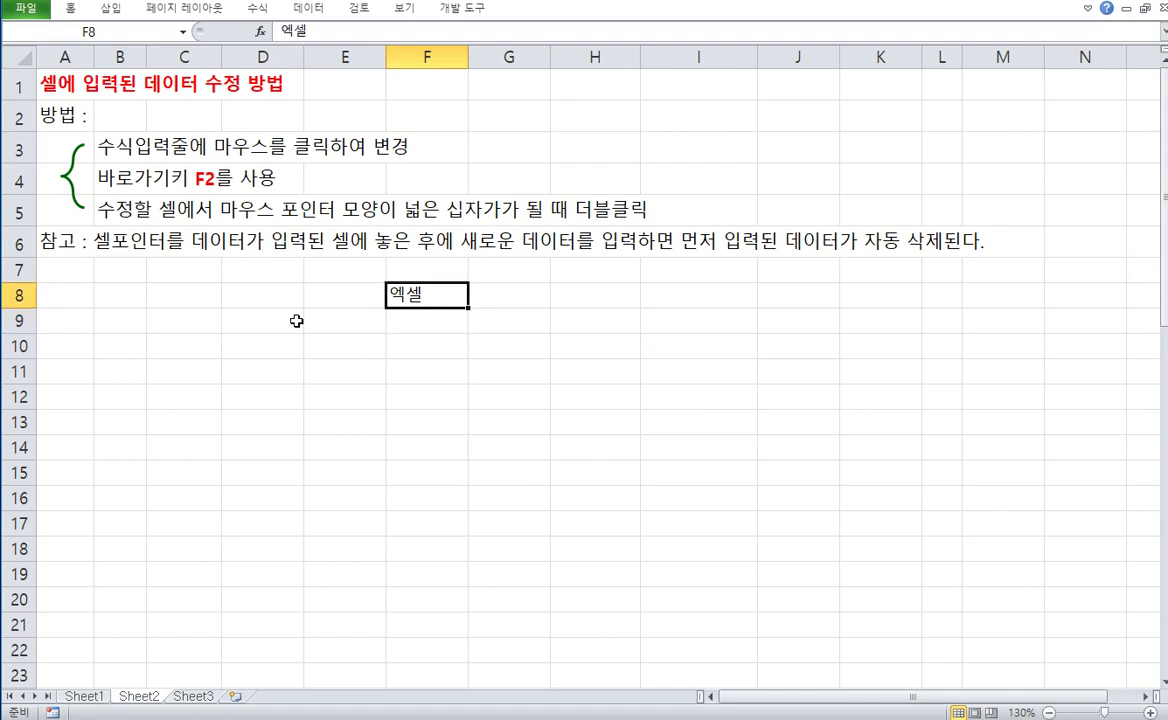
type("파워포인트")
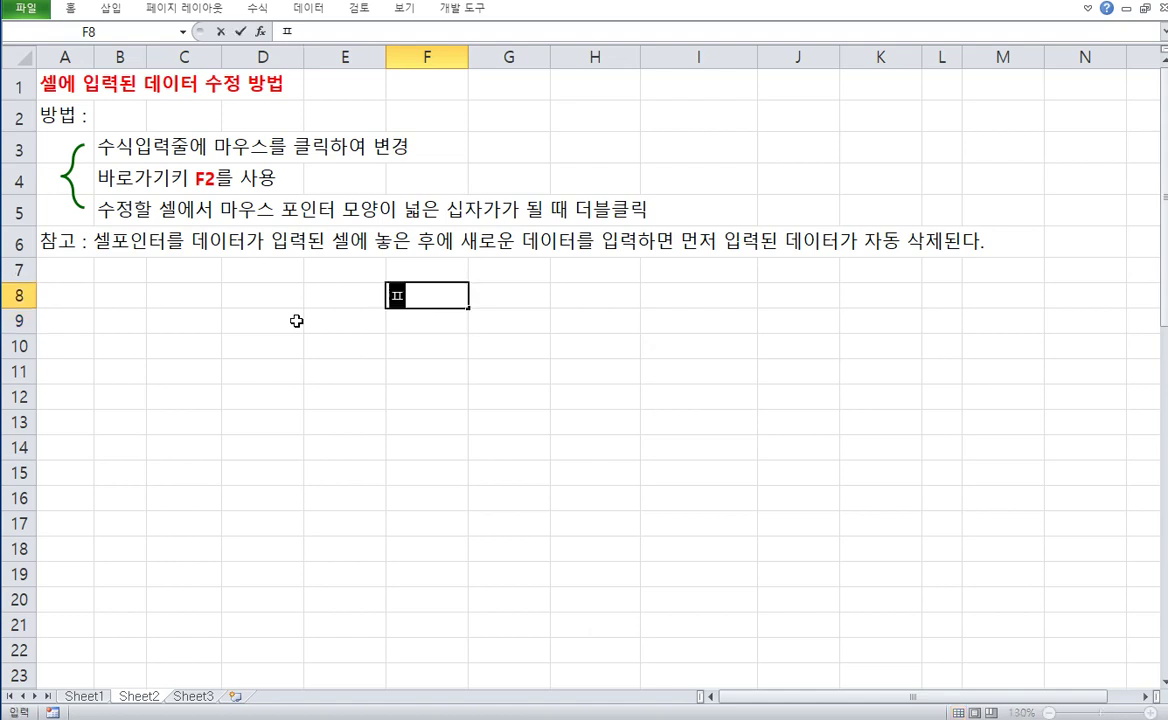
key("Return")
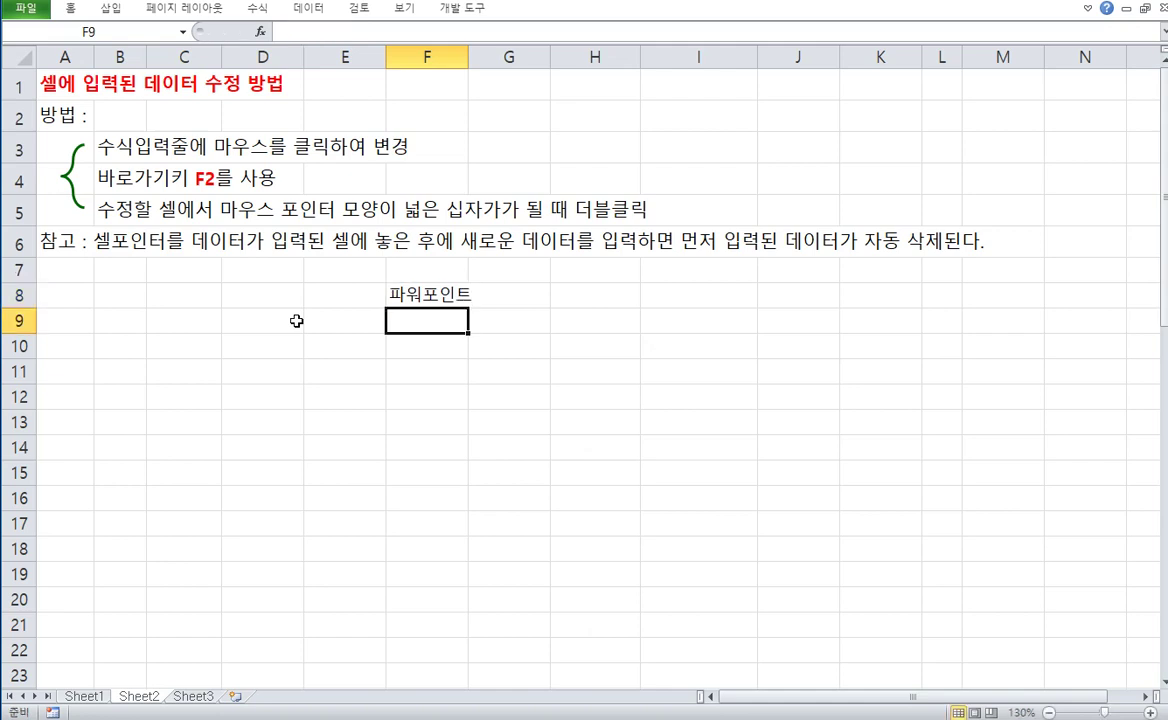
key("Up")
key("Delete")
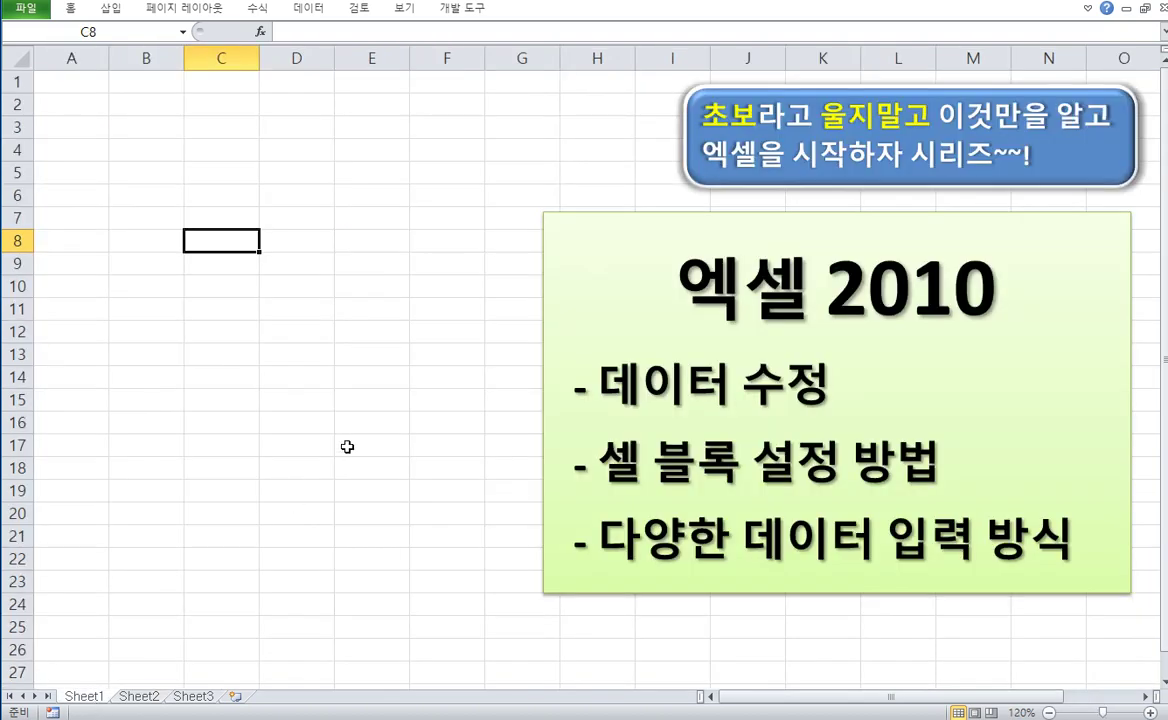
- Return to Sheet1 and select the cell block B3:F11
left_click(368, 380)
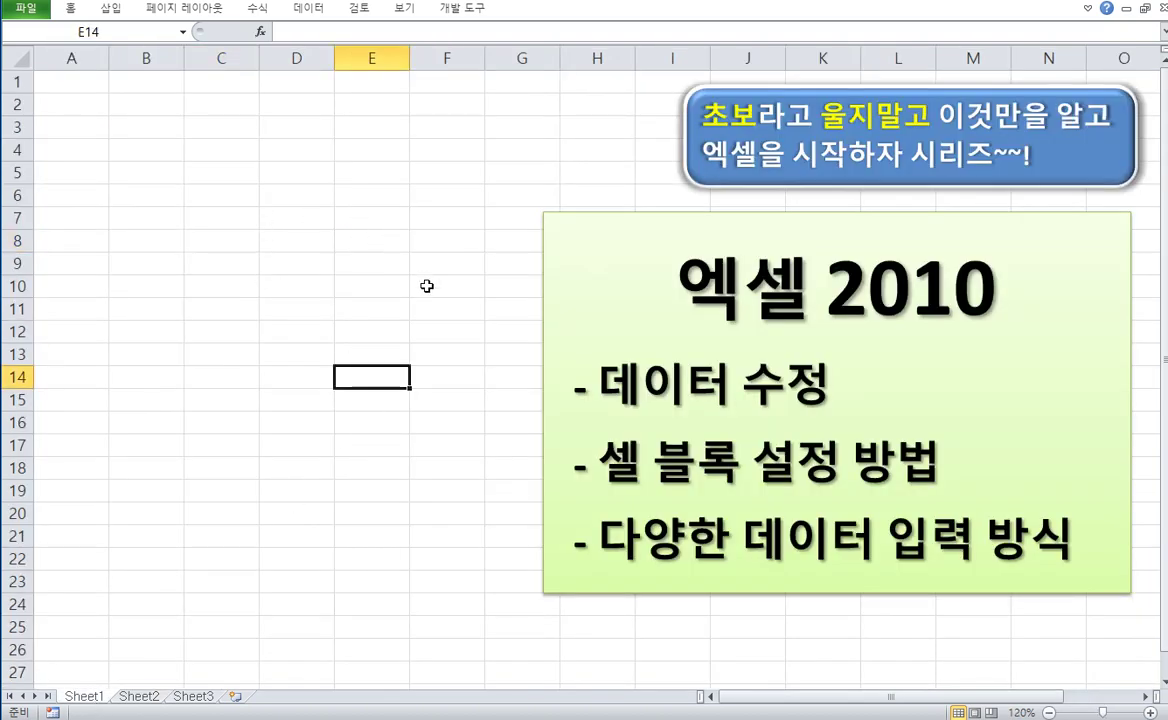
left_click(70, 10)
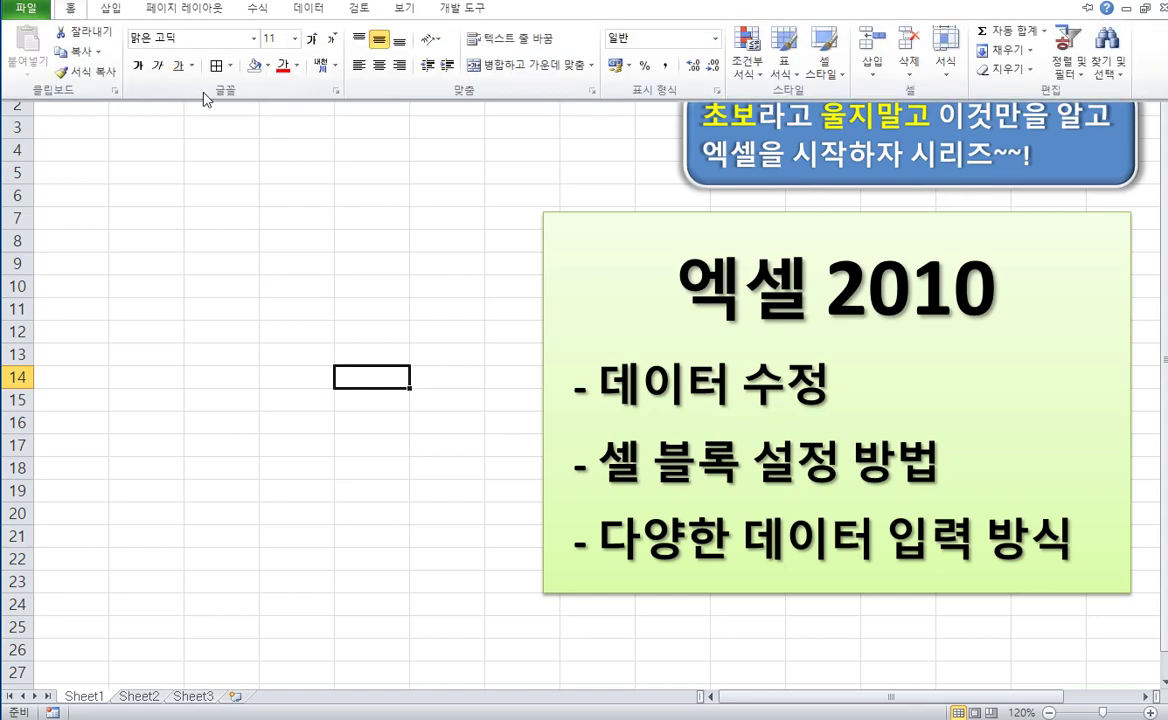
left_click(225, 170)
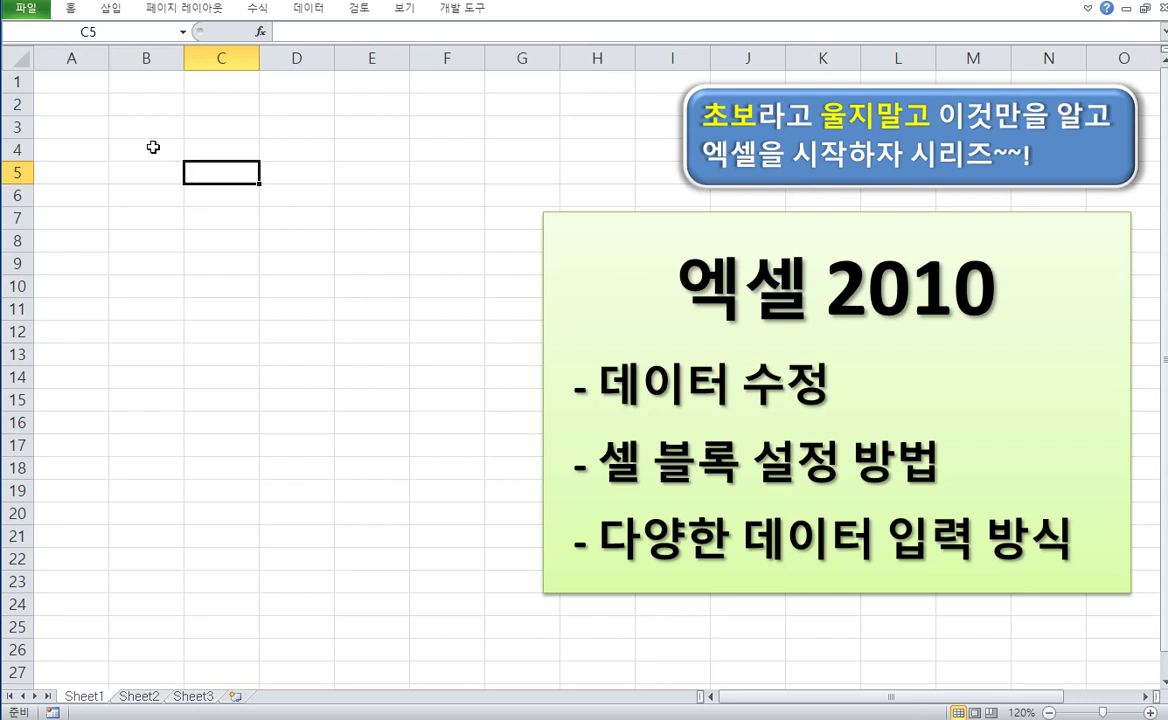
left_click(129, 128)
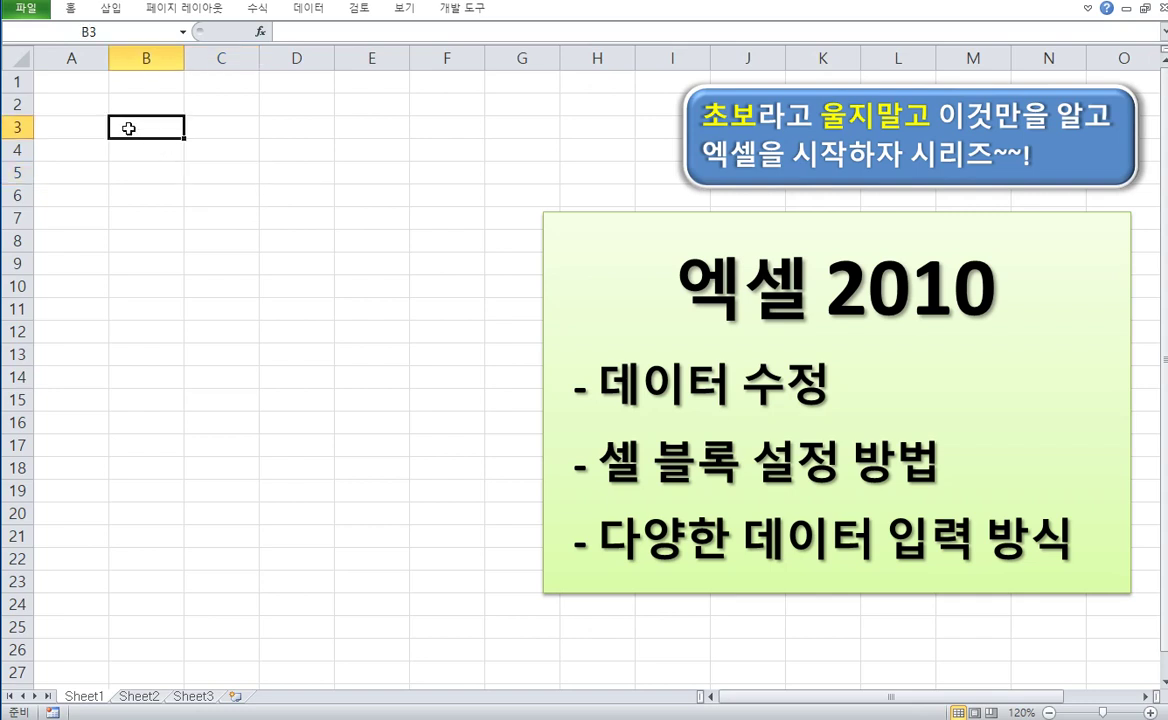
left_click_drag(128, 128, 418, 300)
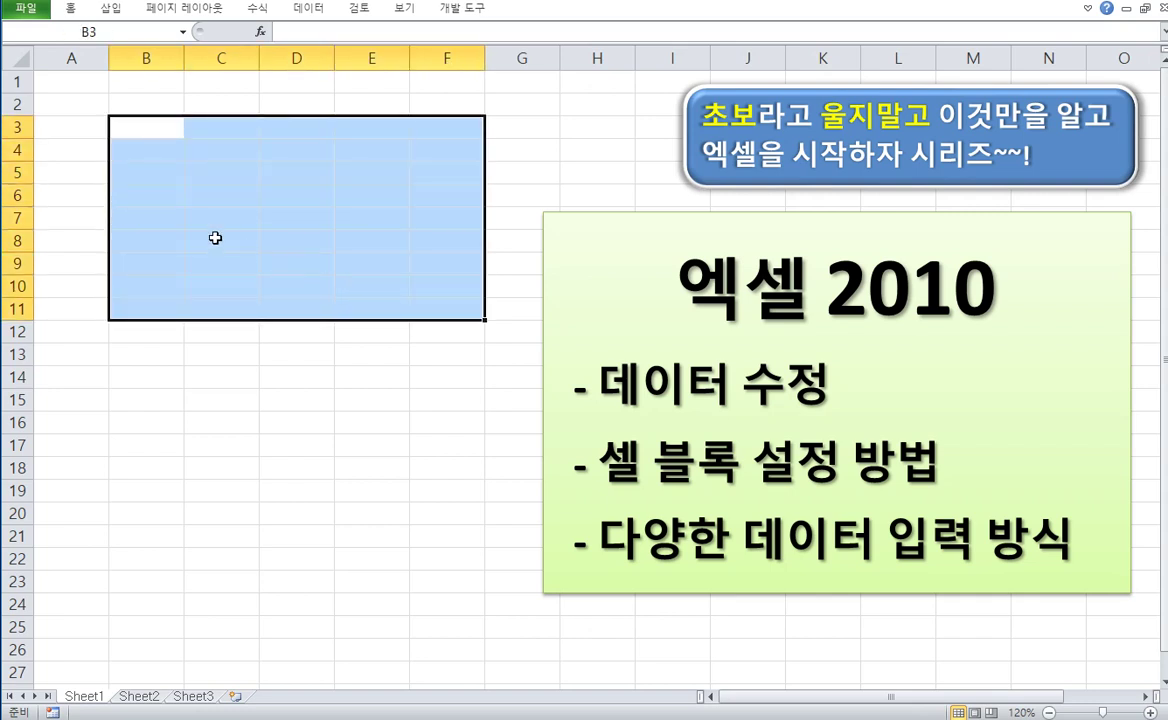
- Reset the selection to cell B3 and extend it one row or column at a time until it covers B3:F11
left_click(151, 146)
left_click(147, 126)
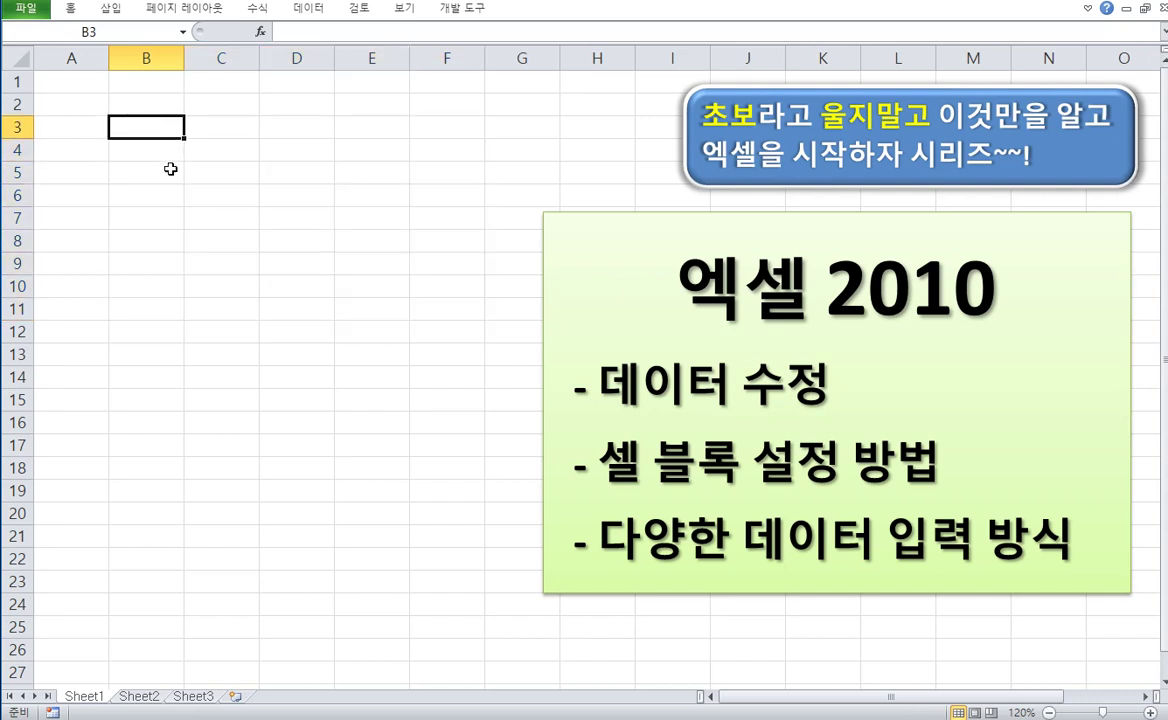
key("shift+Down")
key("shift+Down")
key("shift+Down")
key("shift+Down")
key("shift+Down")
key("shift+Right")
key("shift+Right")
key("shift+Right")
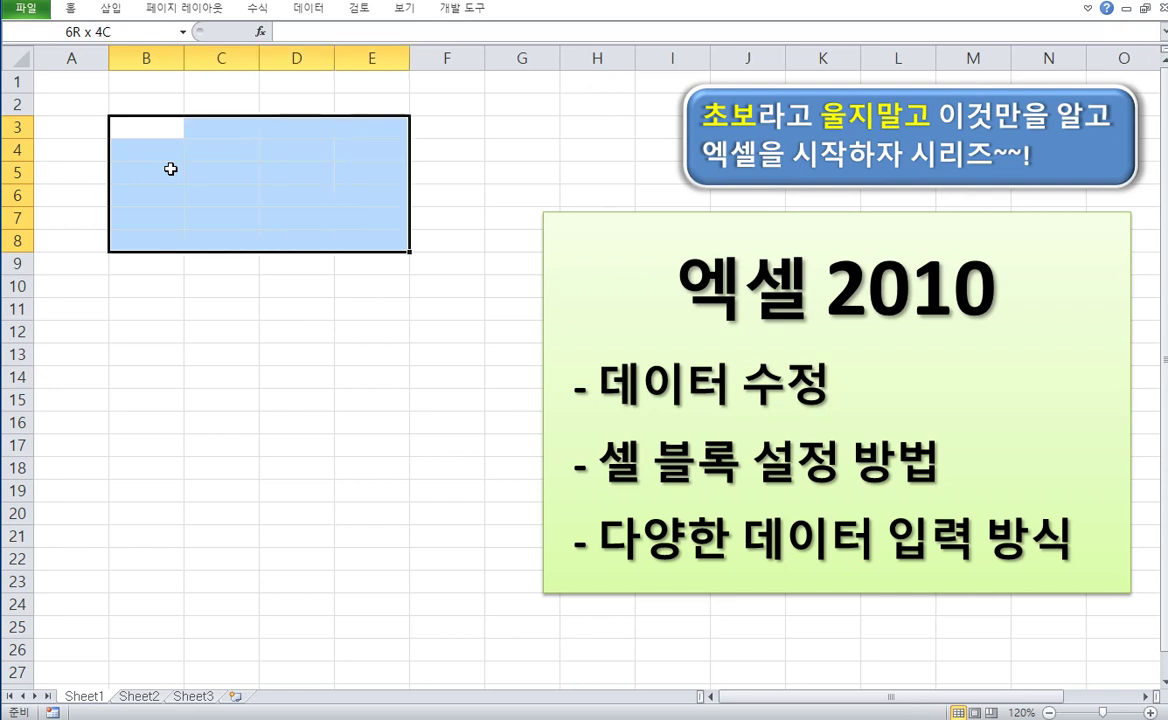
key("shift+Right")
key("shift+Down")
key("shift+Down")
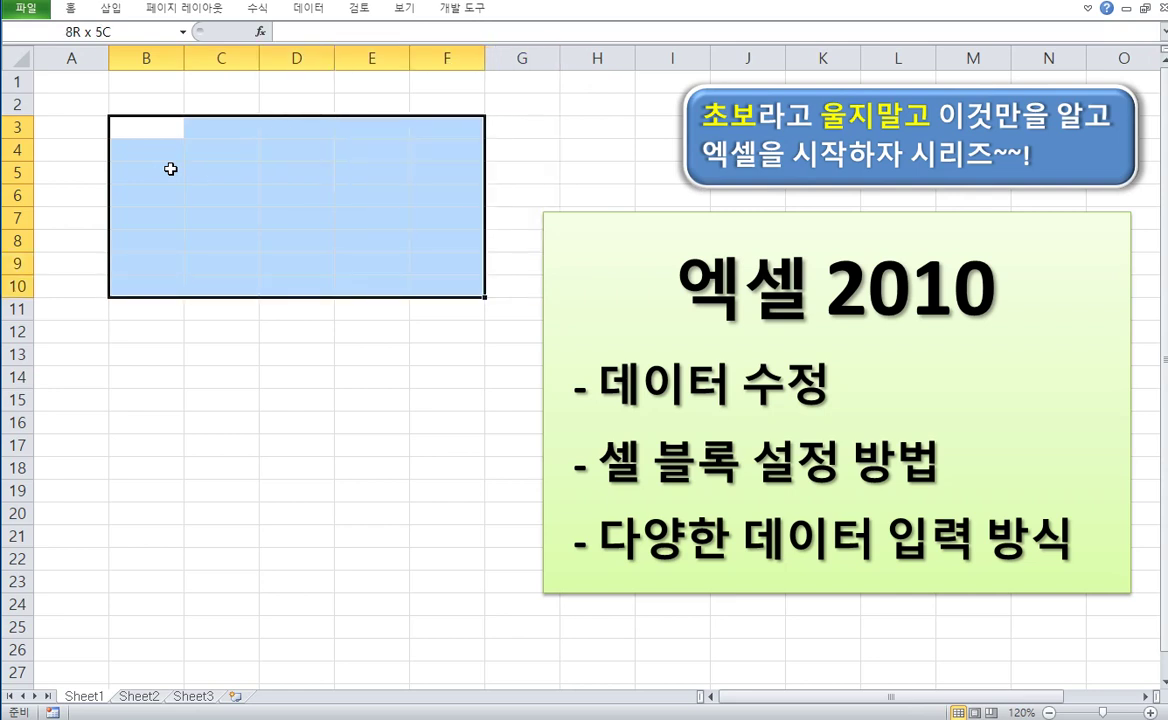
key("shift+Down")
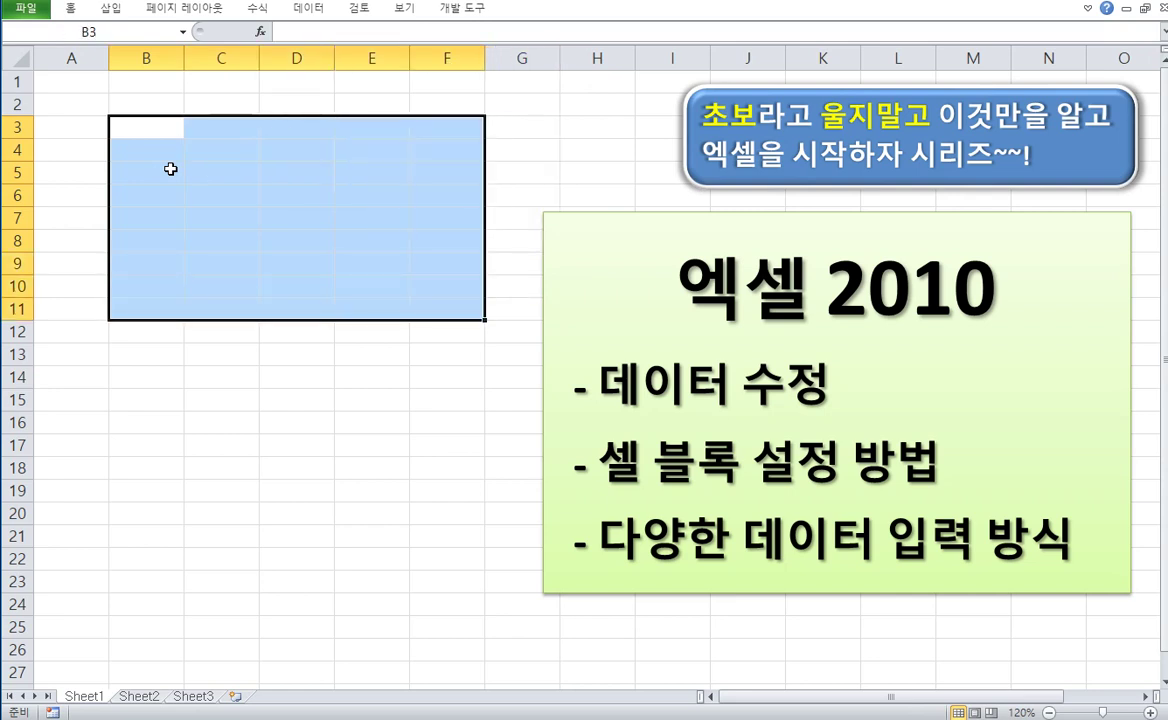
- Select the range B3:F10 by its two opposite corner cells, and release the selection by going to B12
left_click(147, 127)
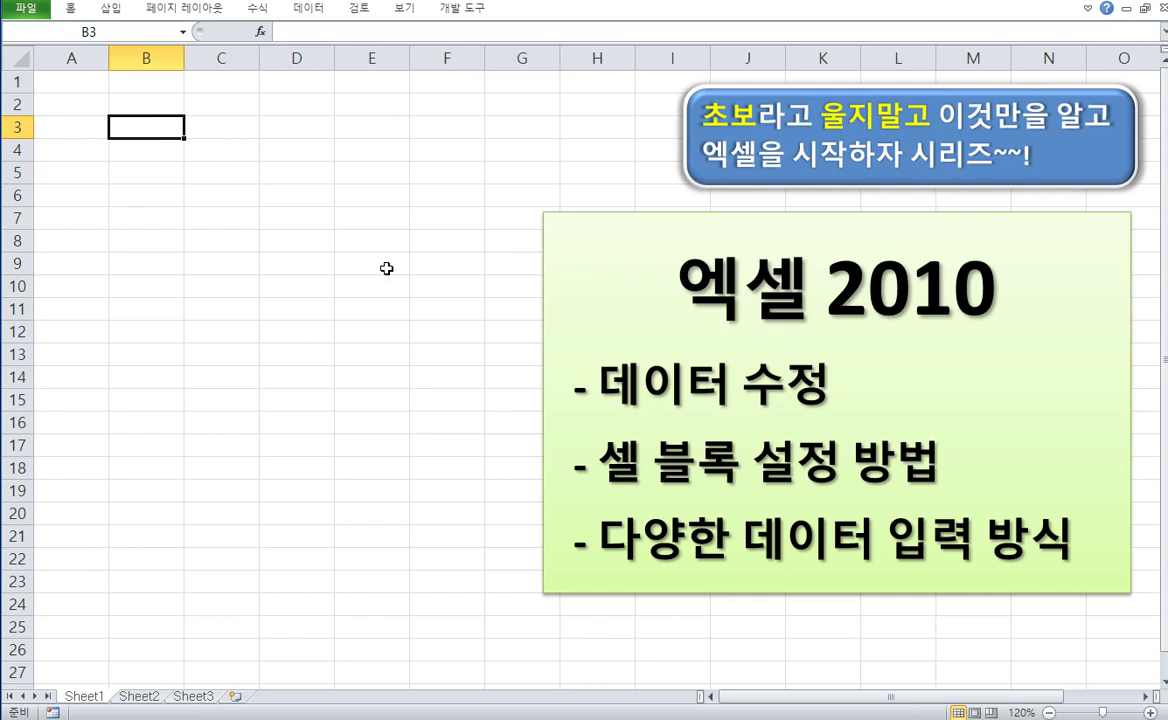
left_click(459, 297, "shift")
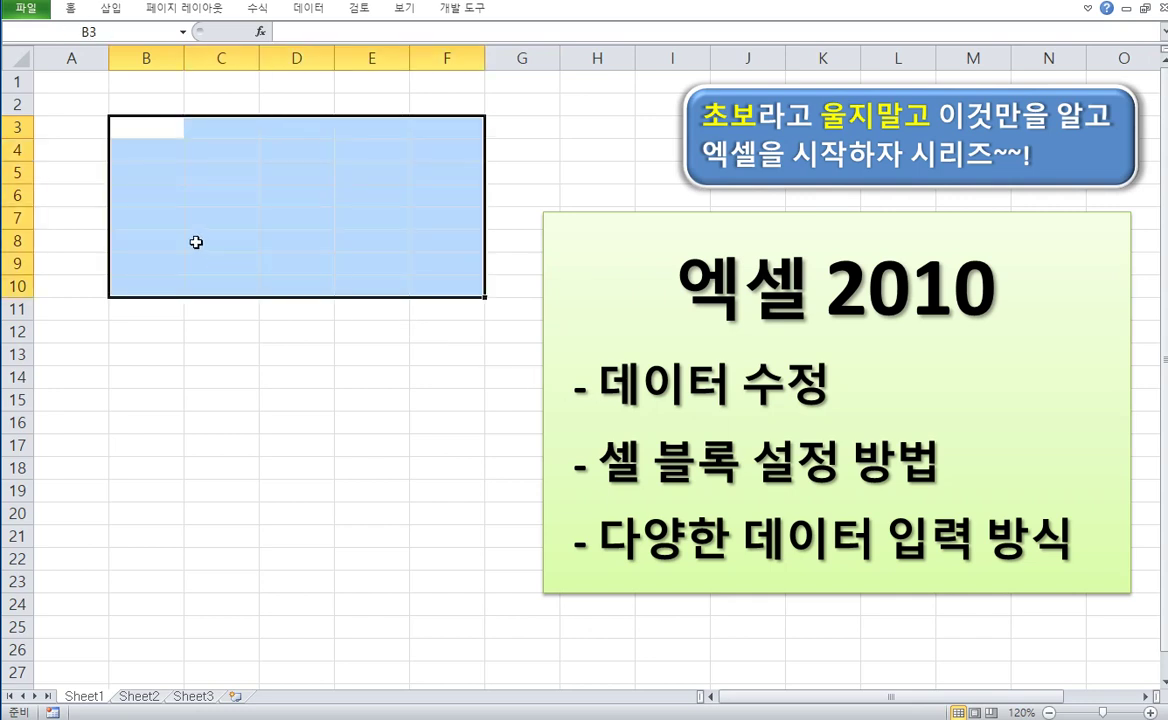
left_click(155, 328)
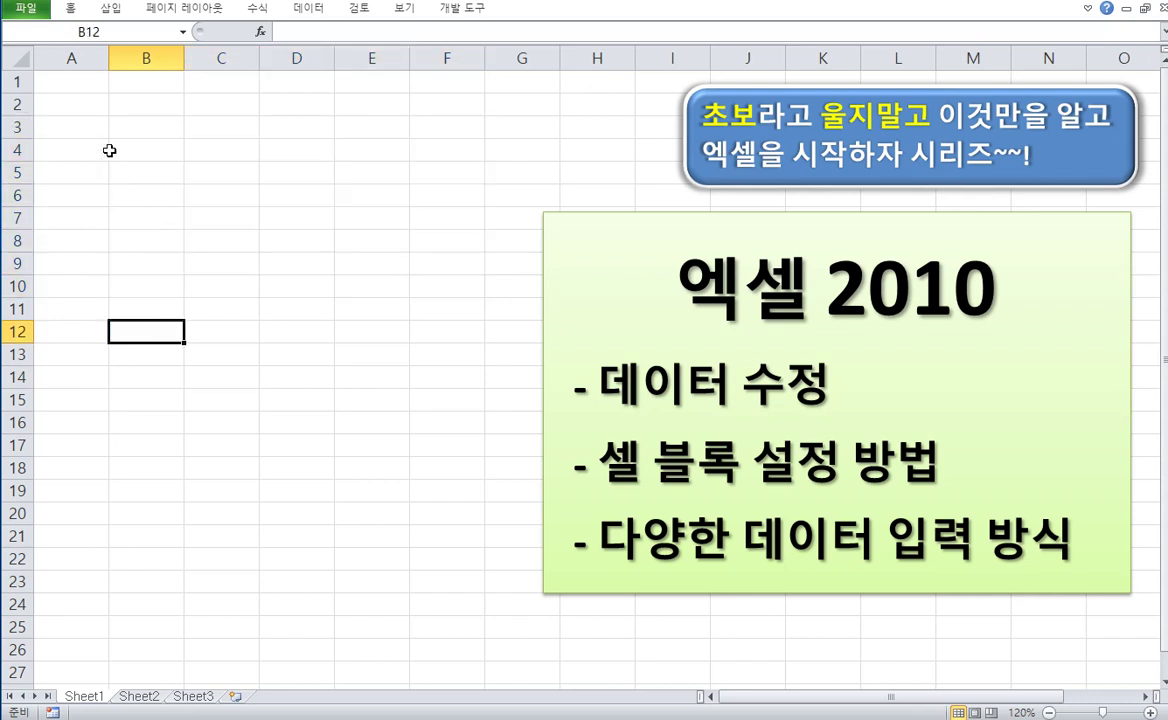
- Select the non-adjacent cell blocks A3:C9, B13:C16, E17 and F21:F24 together
left_click_drag(95, 130, 209, 258)
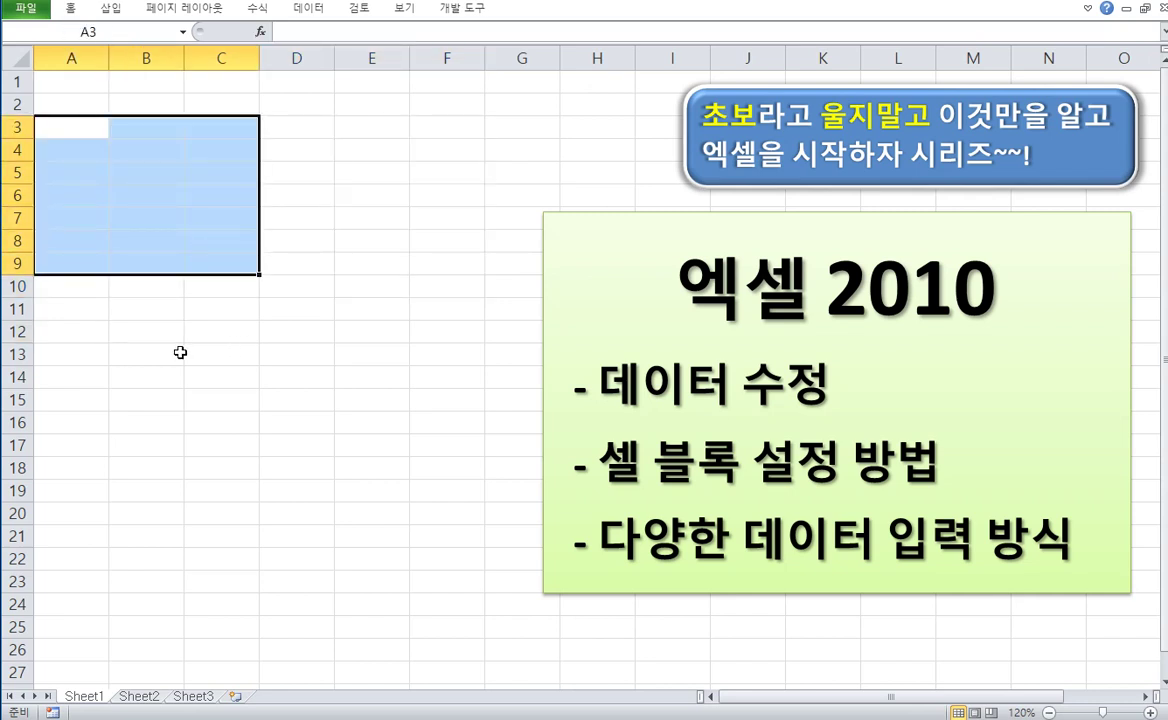
left_click_drag(180, 352, 232, 417)
left_click(404, 443, "ctrl")
left_click_drag(445, 536, 452, 603)
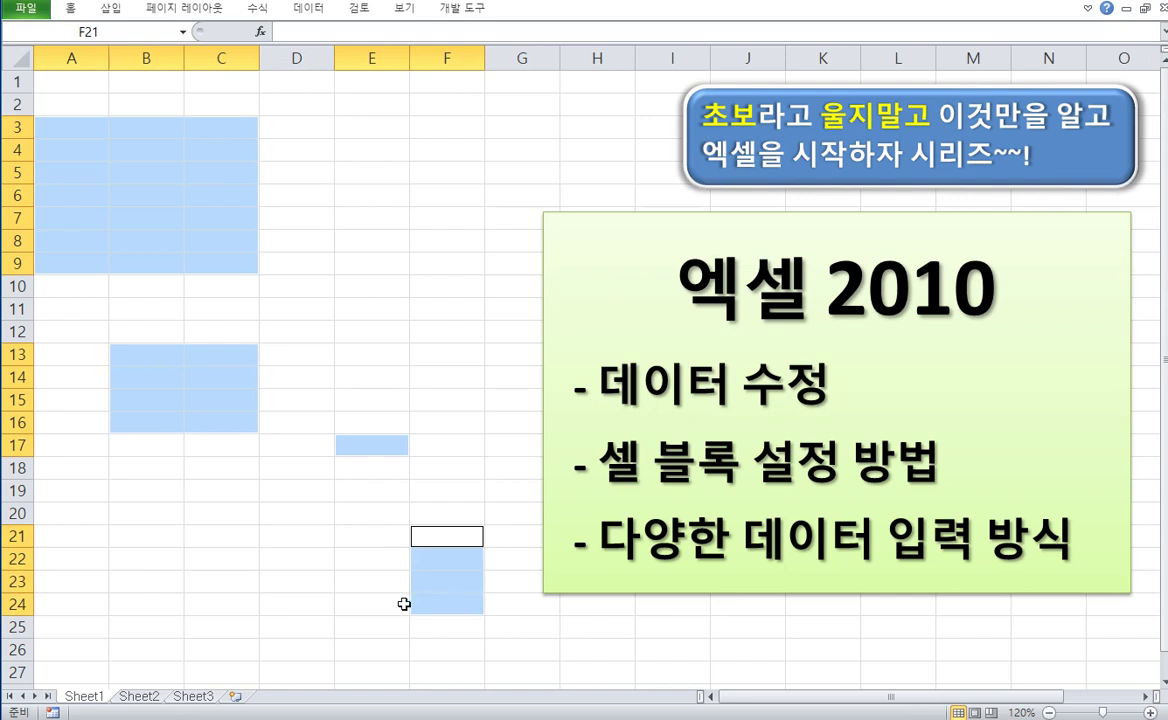
- Add C21:C23 to the non-adjacent selection, and release all the blocks by going to D8
left_click_drag(215, 536, 211, 587)
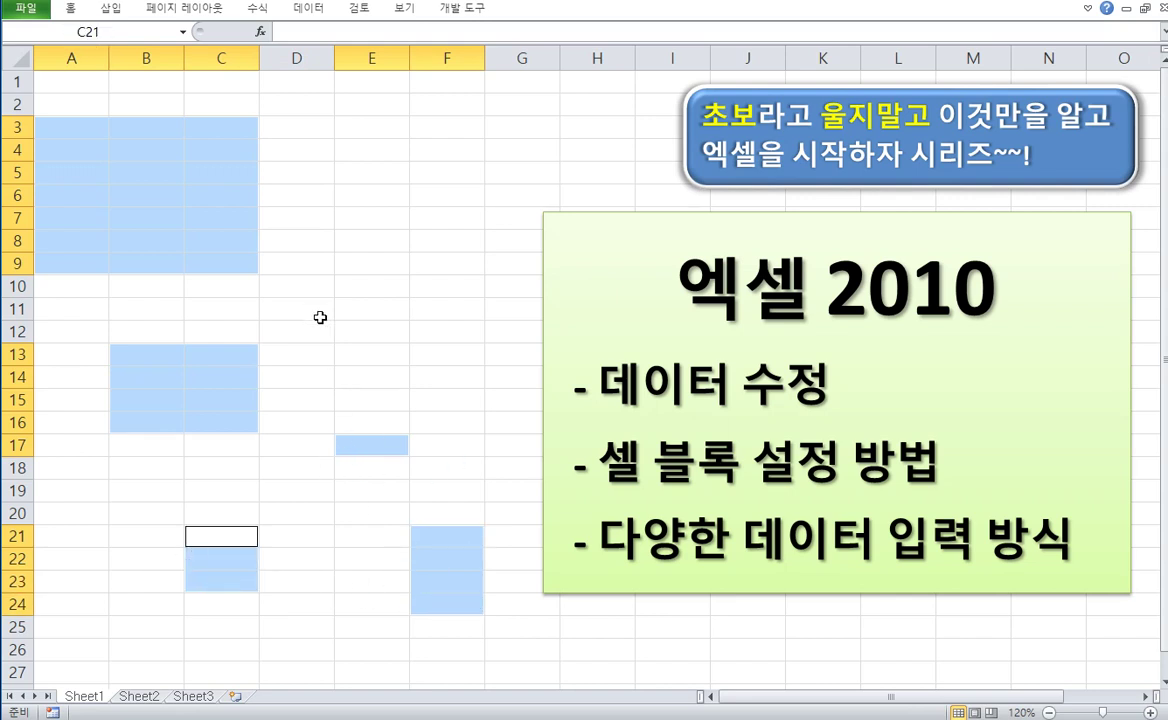
left_click(315, 253)
- Select the single blocks B3:D9 and C15:D19 in turn, and release the selection by going to B5
left_click_drag(146, 127, 287, 261)
left_click(207, 389)
left_click_drag(207, 389, 330, 492)
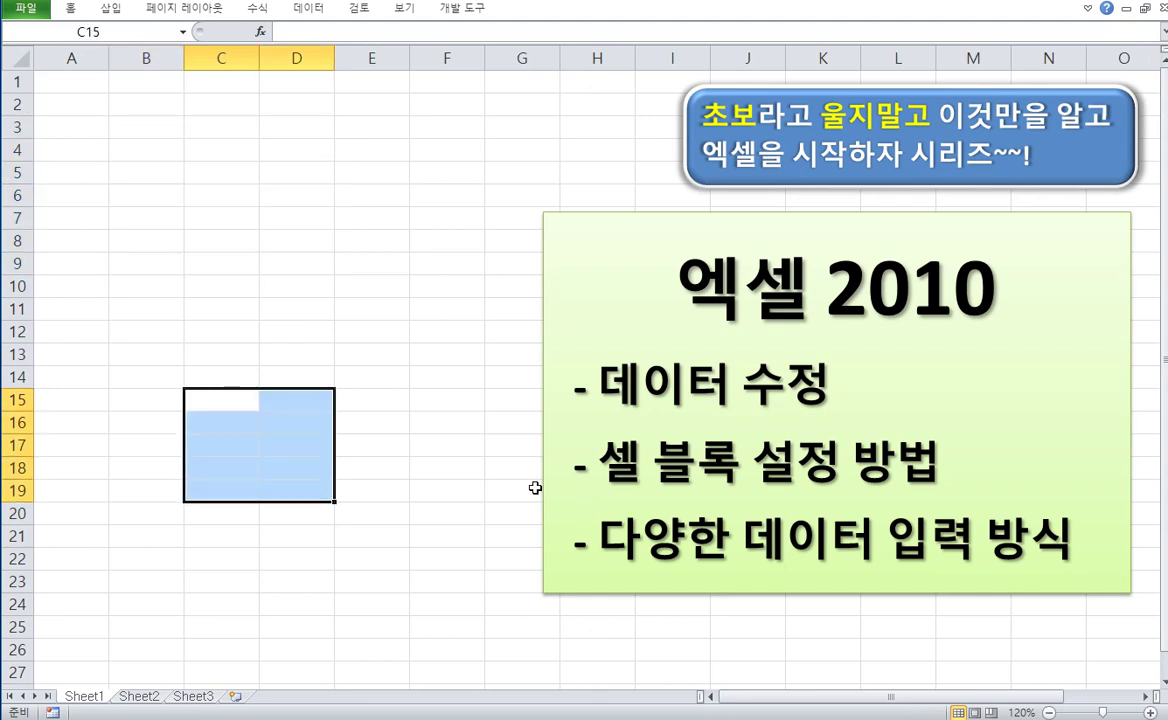
left_click(248, 331)
left_click(226, 224)
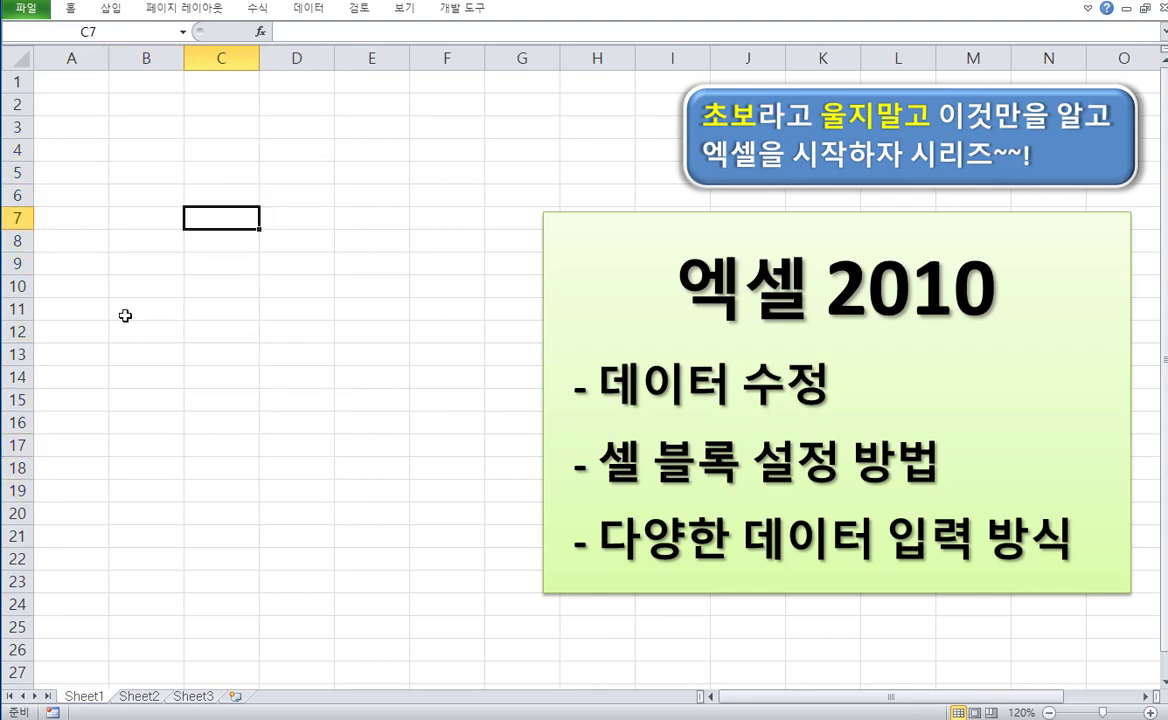
left_click(145, 170)
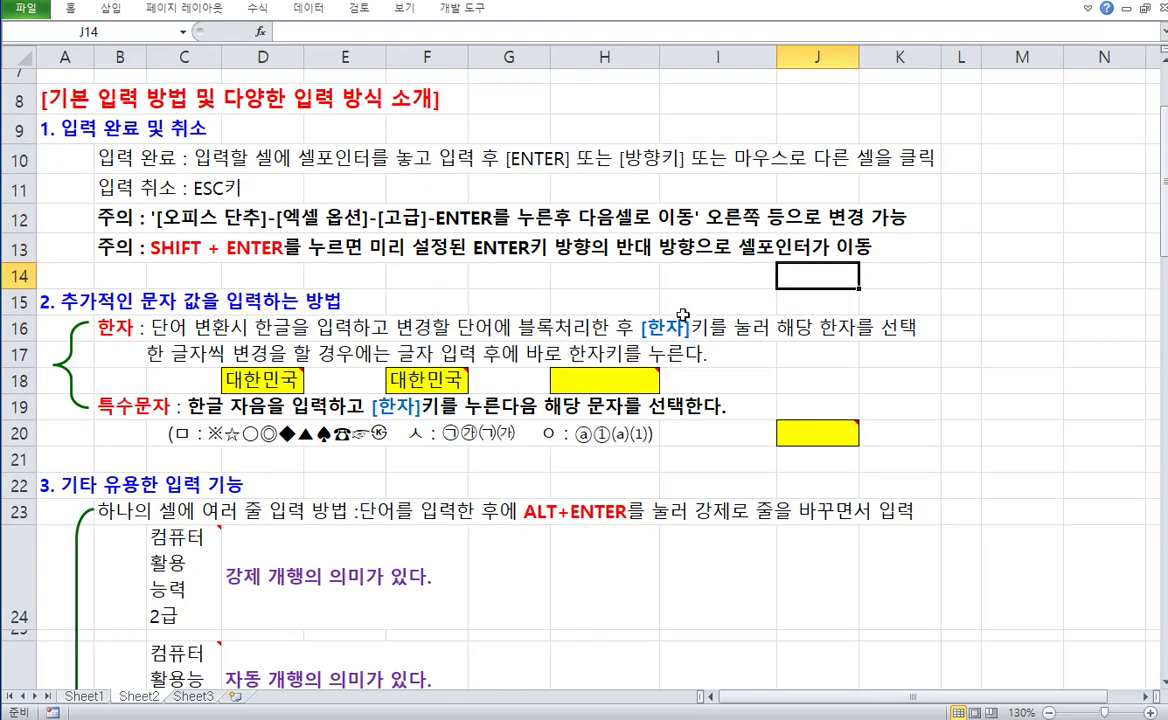
- On Sheet2, reduce the heights of the blank rows 14 and 21, finishing in cell I12
left_click(25, 283)
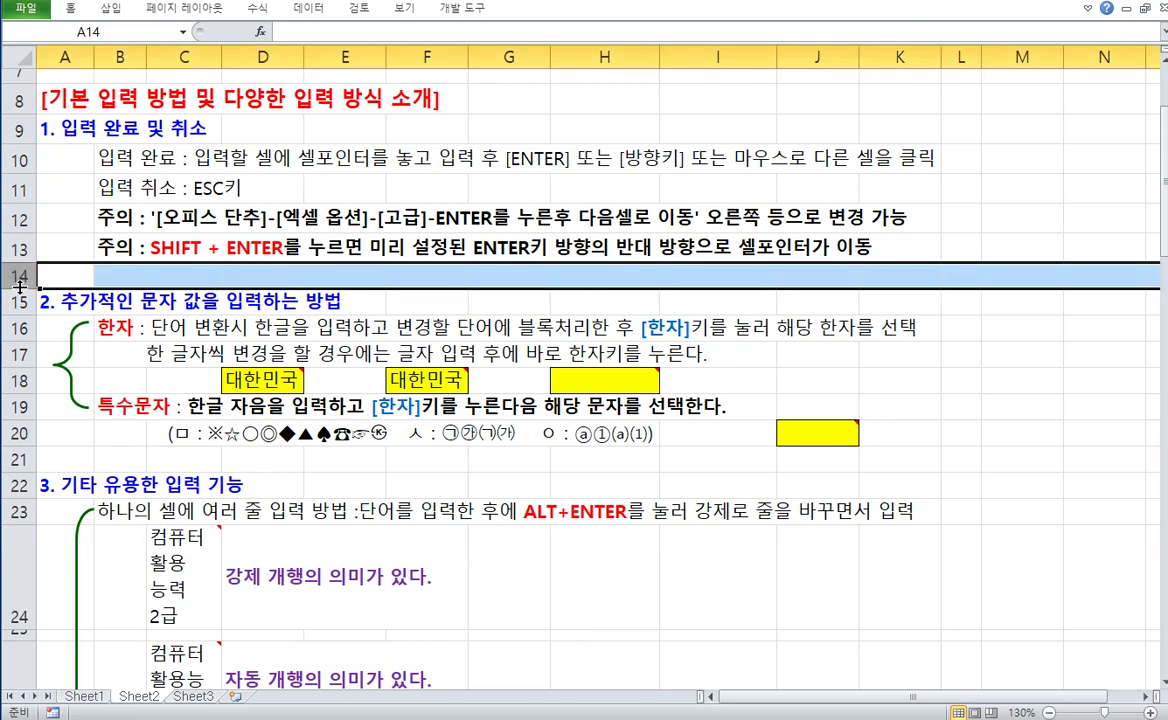
left_click_drag(25, 287, 25, 276)
left_click_drag(18, 462, 18, 448)
left_click(680, 218)
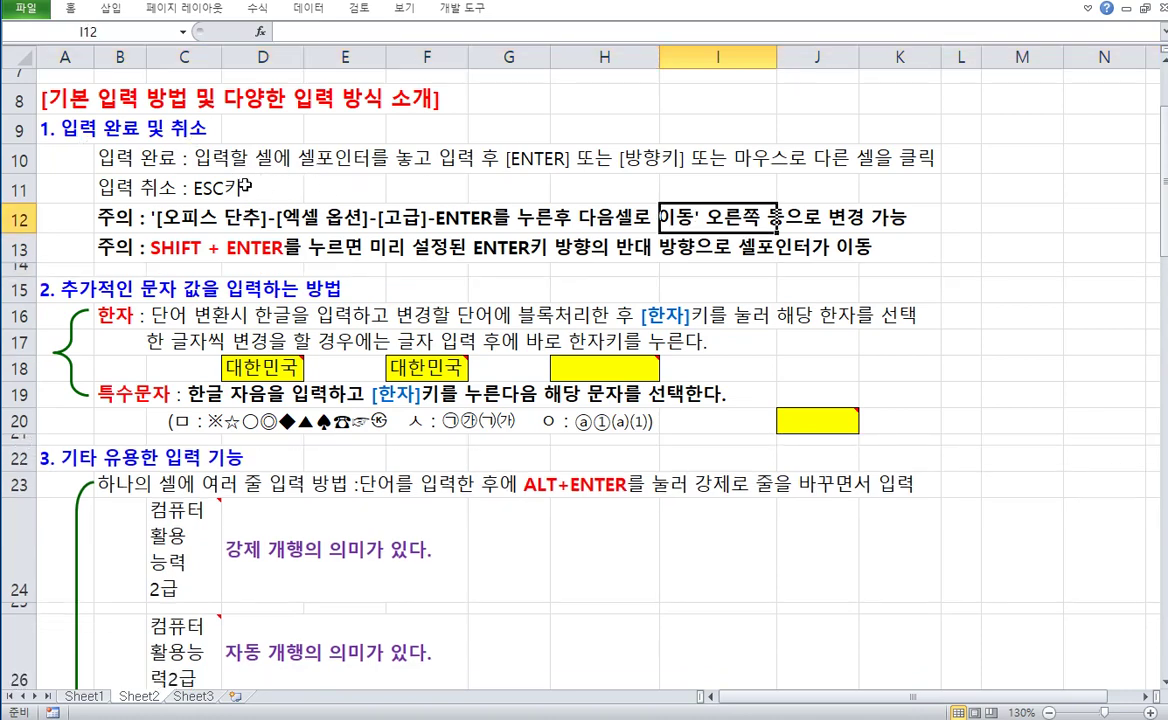
- Go through the notes on completing and cancelling input in cells B10, B11 and B12
left_click(120, 160)
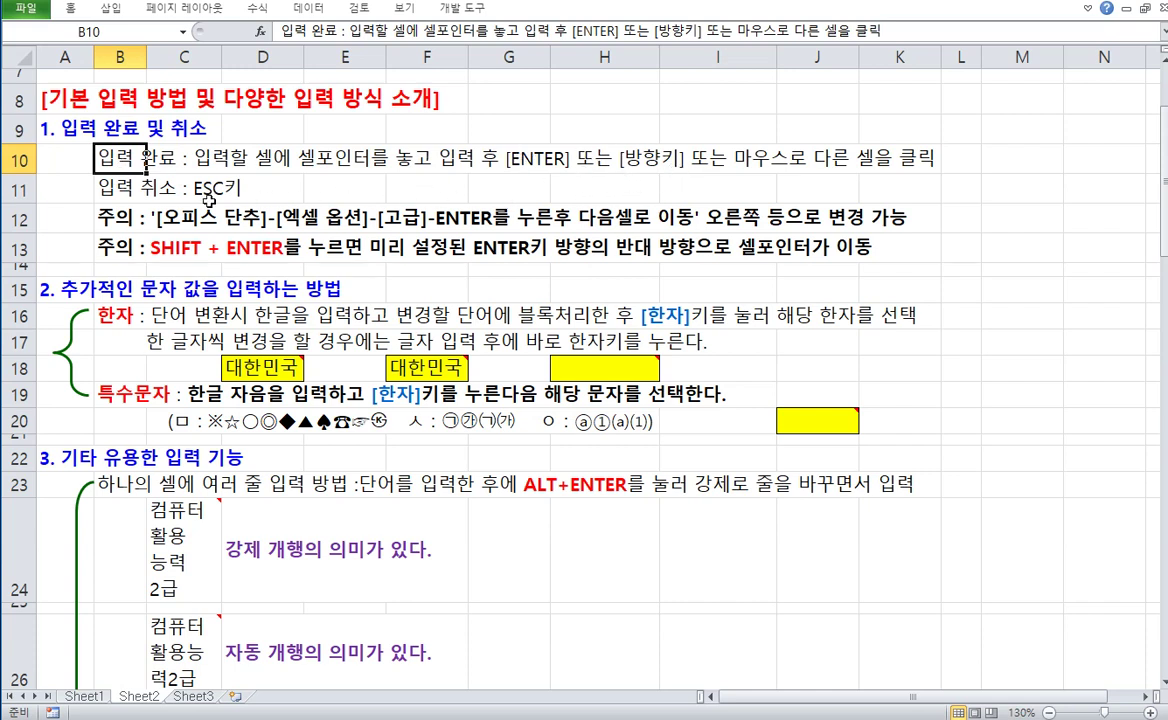
left_click(117, 187)
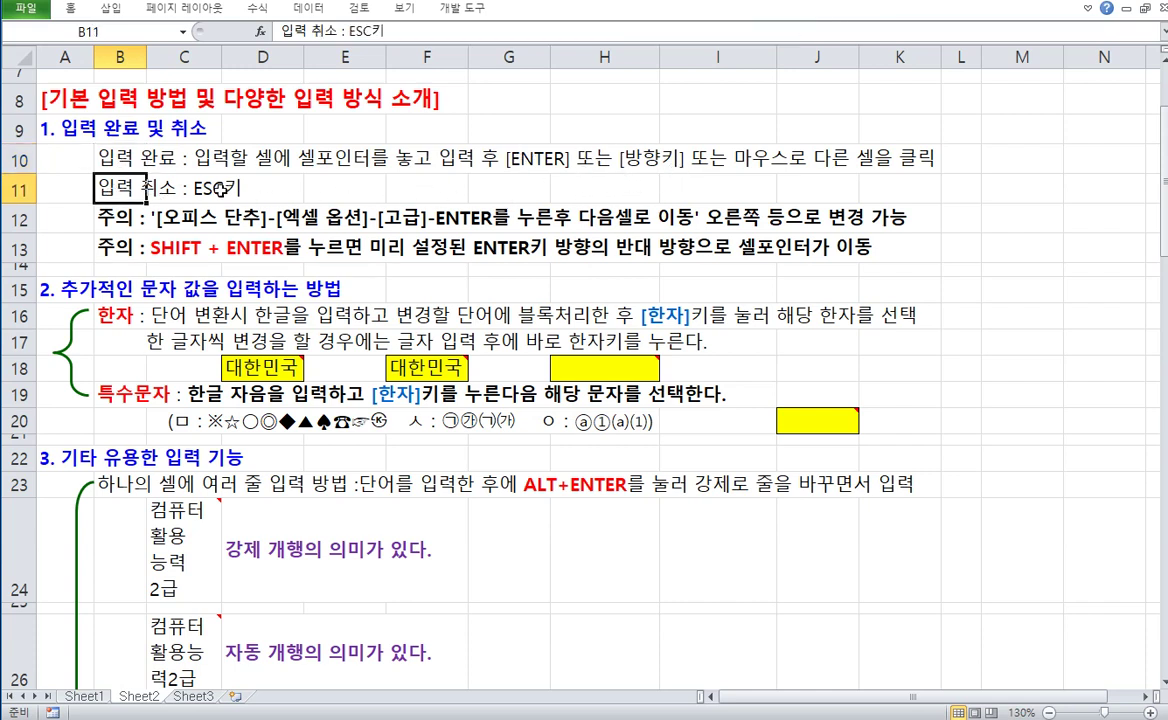
left_click(123, 218)
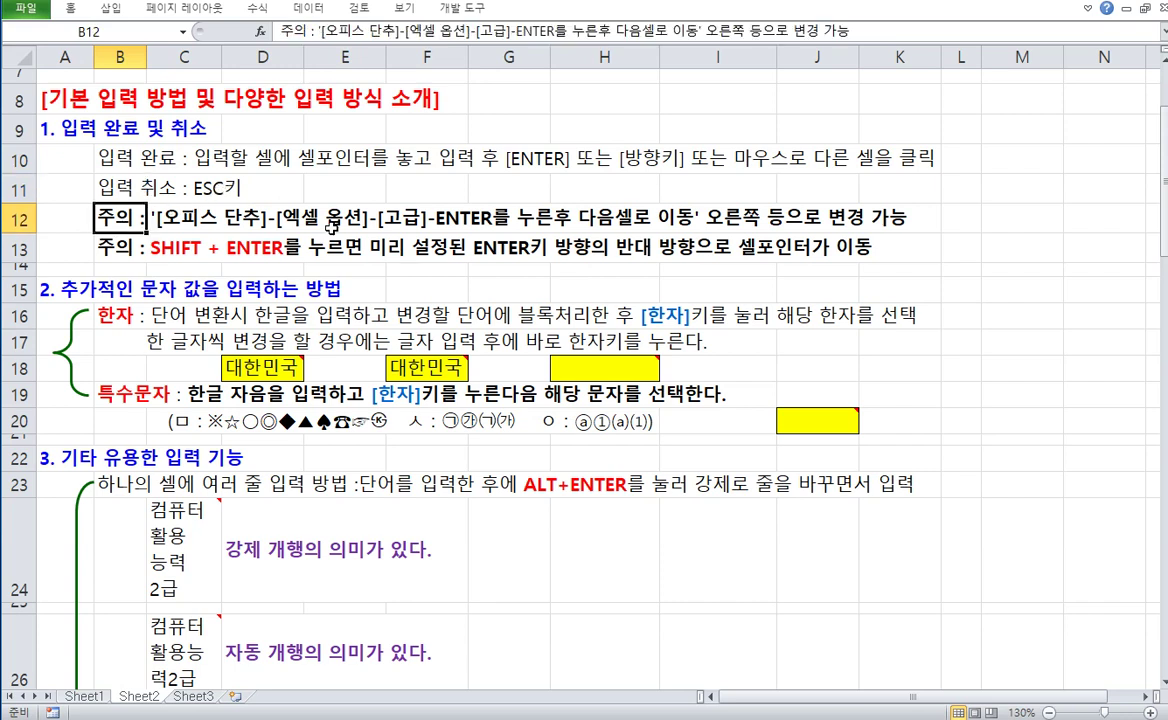
- In the B12 note, replace 오피스 단추 with 파일 and add 탭 after the closing bracket, finishing in E11
double_click(112, 214)
left_click_drag(159, 216, 261, 217)
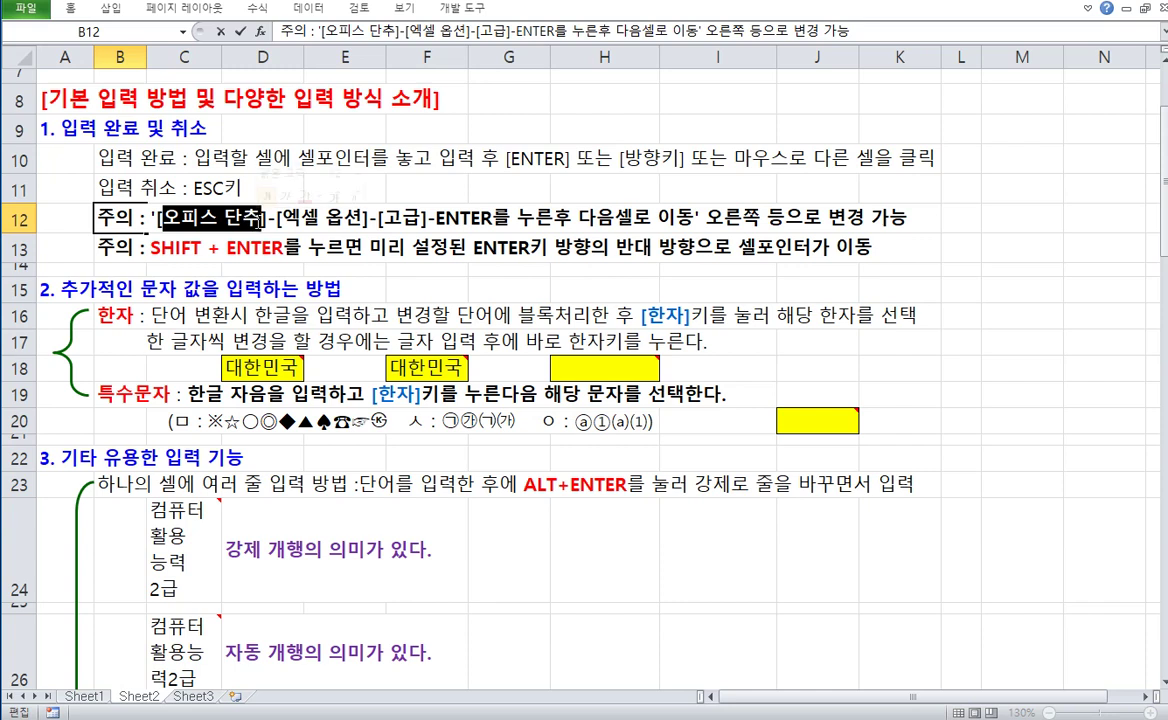
type("파일")
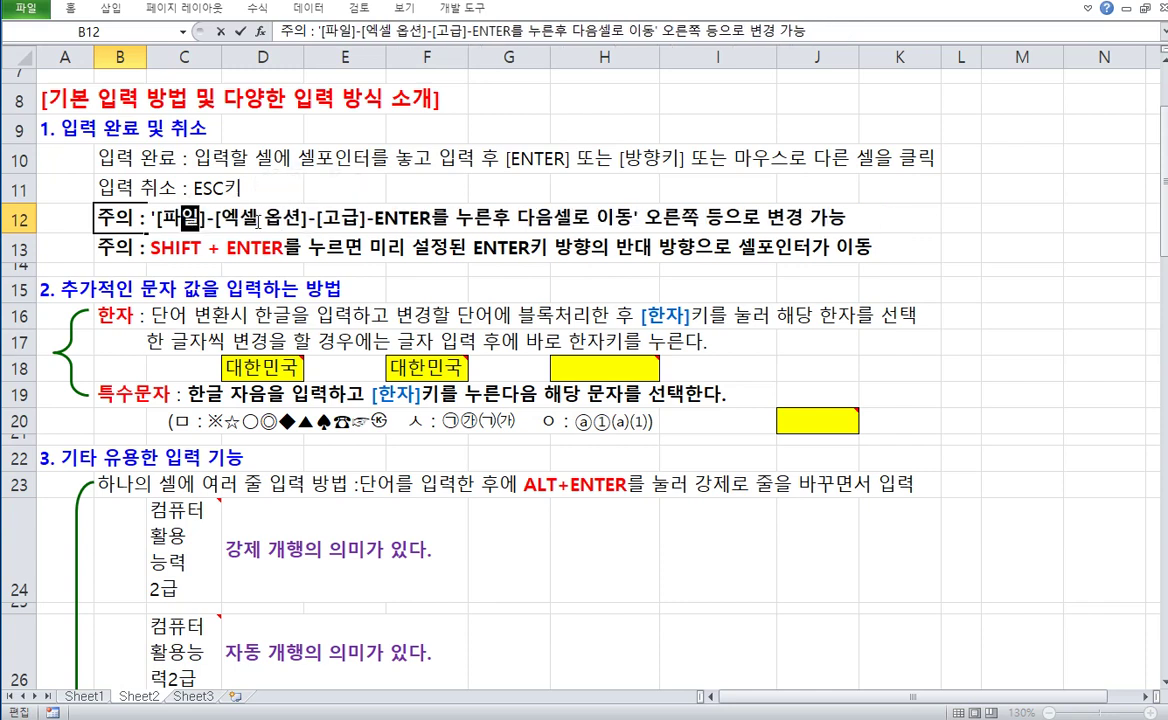
key("Right")
type("탭")
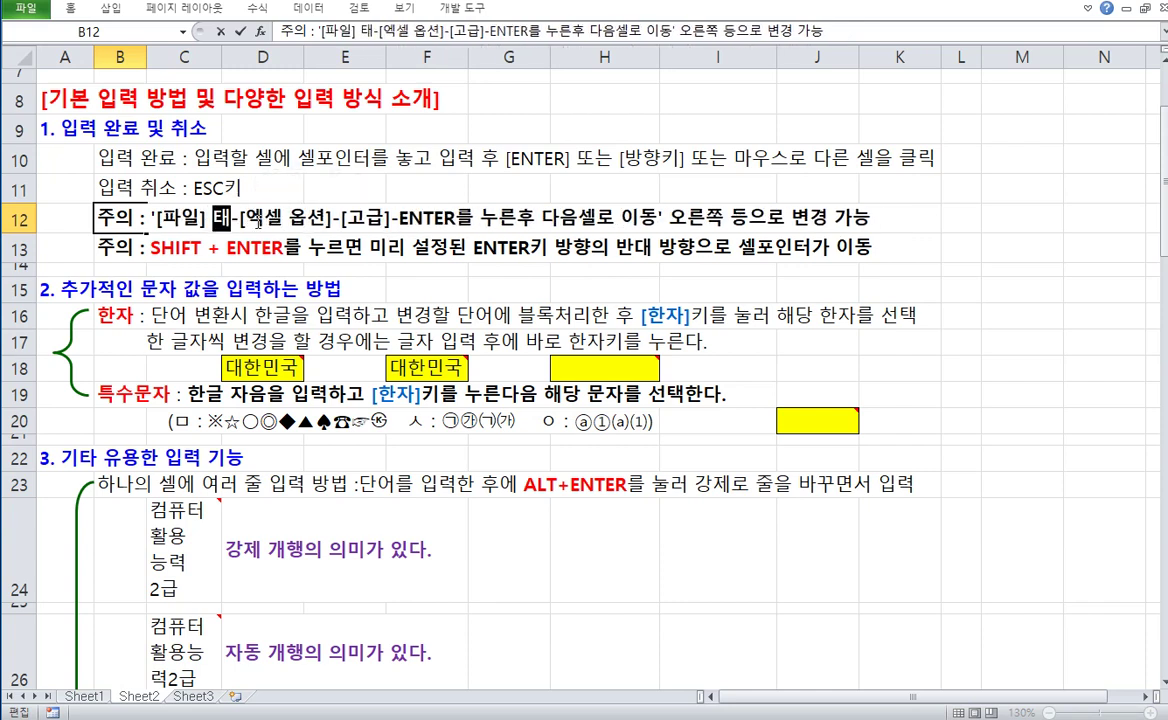
key("Return")
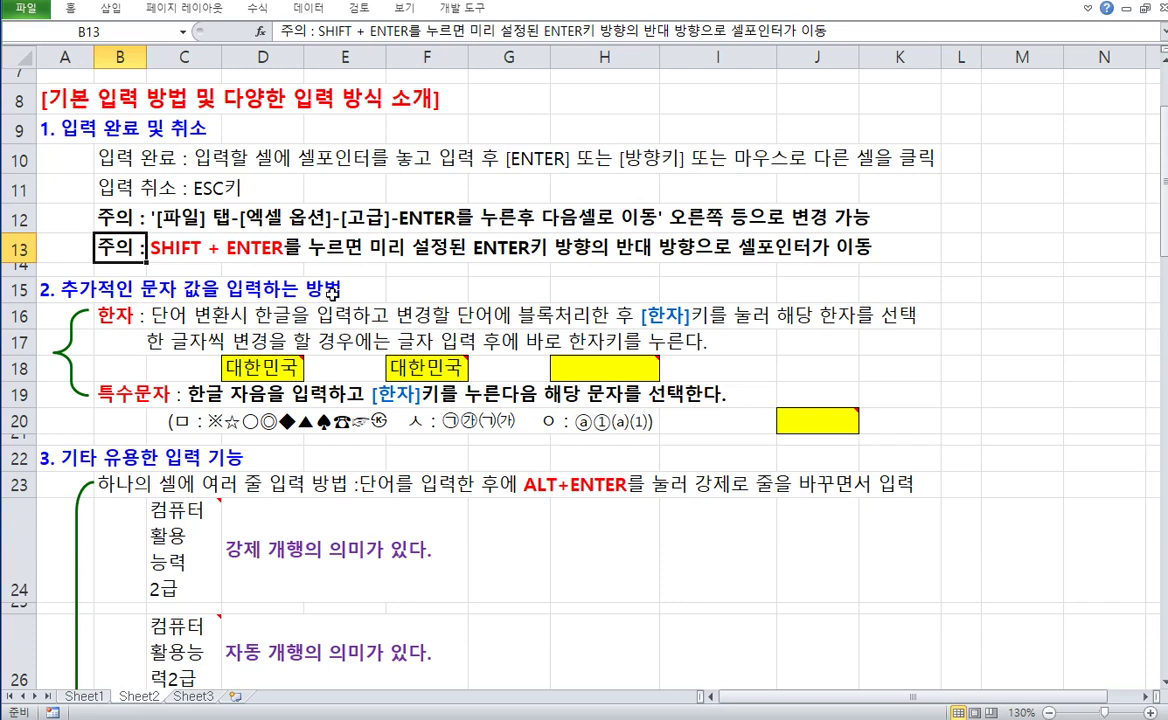
left_click(318, 186)
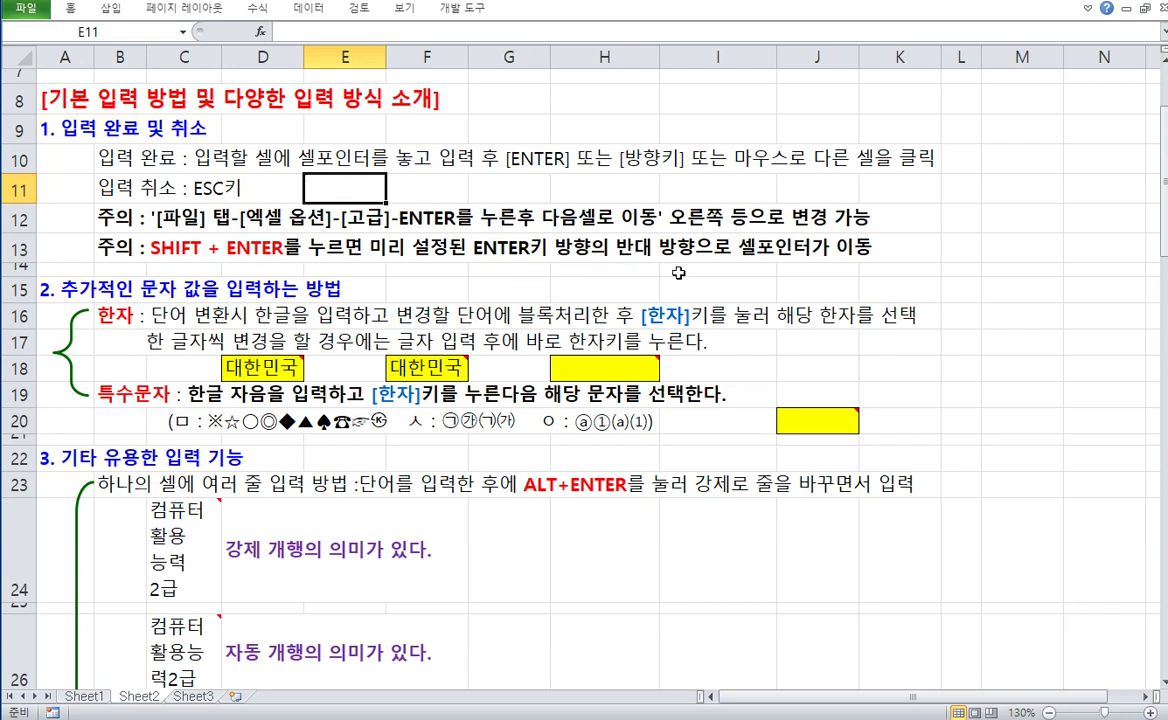
- Move the cell pointer cell by cell from K18 down to K23 and back up to K16
left_click(899, 367)
key("Down")
key("Down")
key("Down")
key("Down")
key("Down")
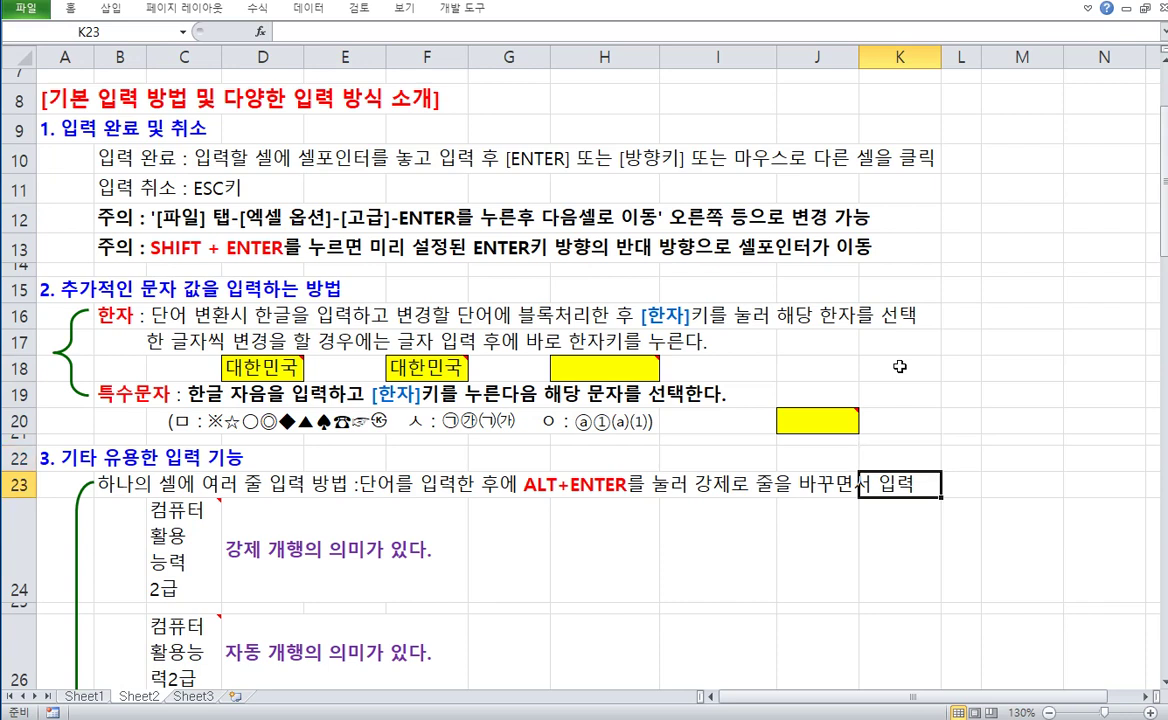
key("Up")
key("Up")
key("Up")
key("Up")
key("Up")
key("Up")
key("Up")
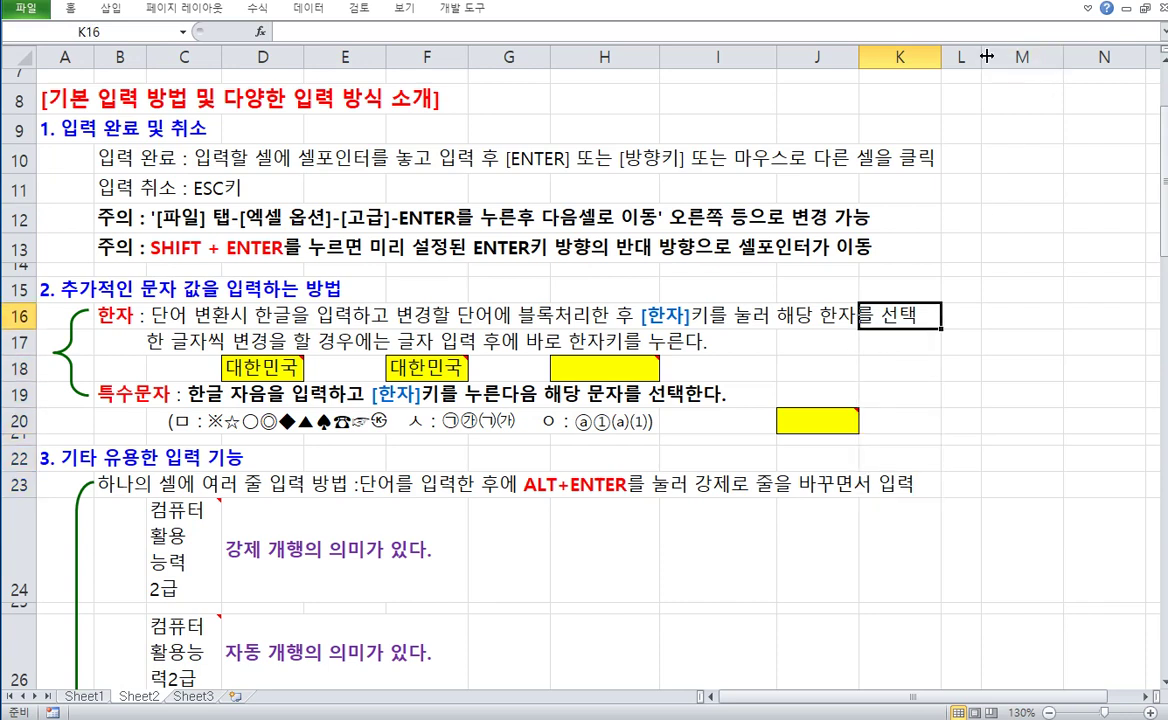
- Widen the narrow column L and place the cell pointer in L16
left_click_drag(981, 57, 1030, 57)
left_click(905, 348)
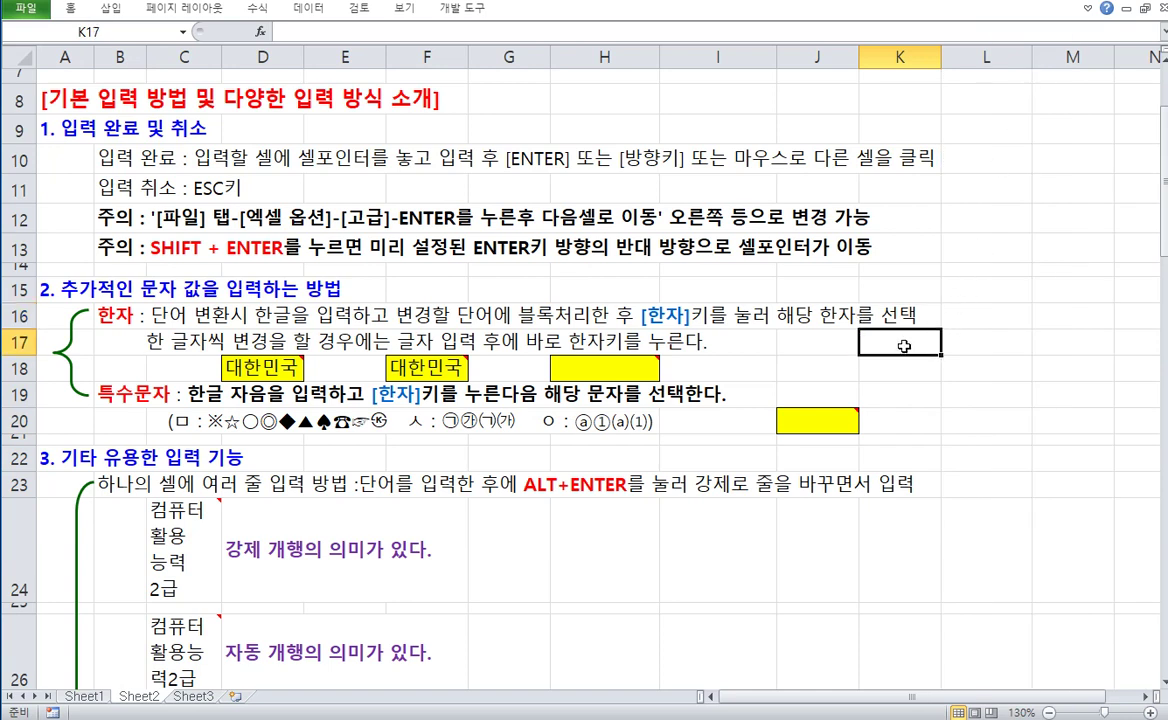
left_click(985, 340)
left_click(984, 314)
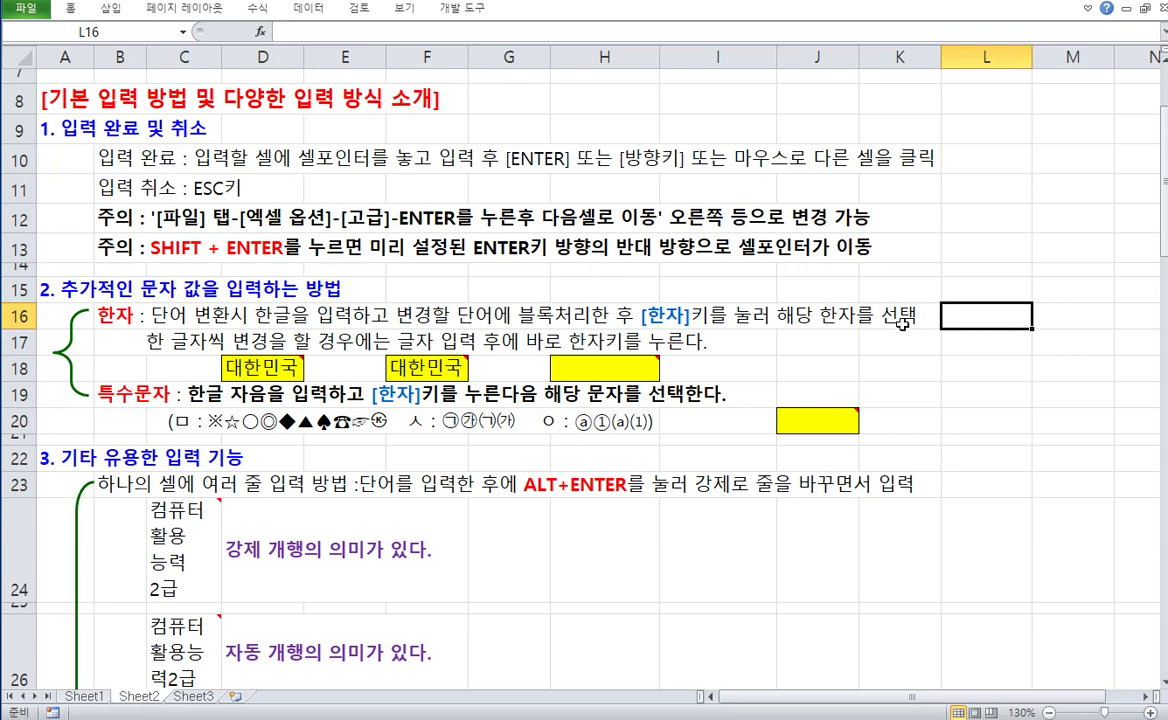
- Starting from L18, move the cell pointer along the row to N18 and back to A18
left_click(950, 370)
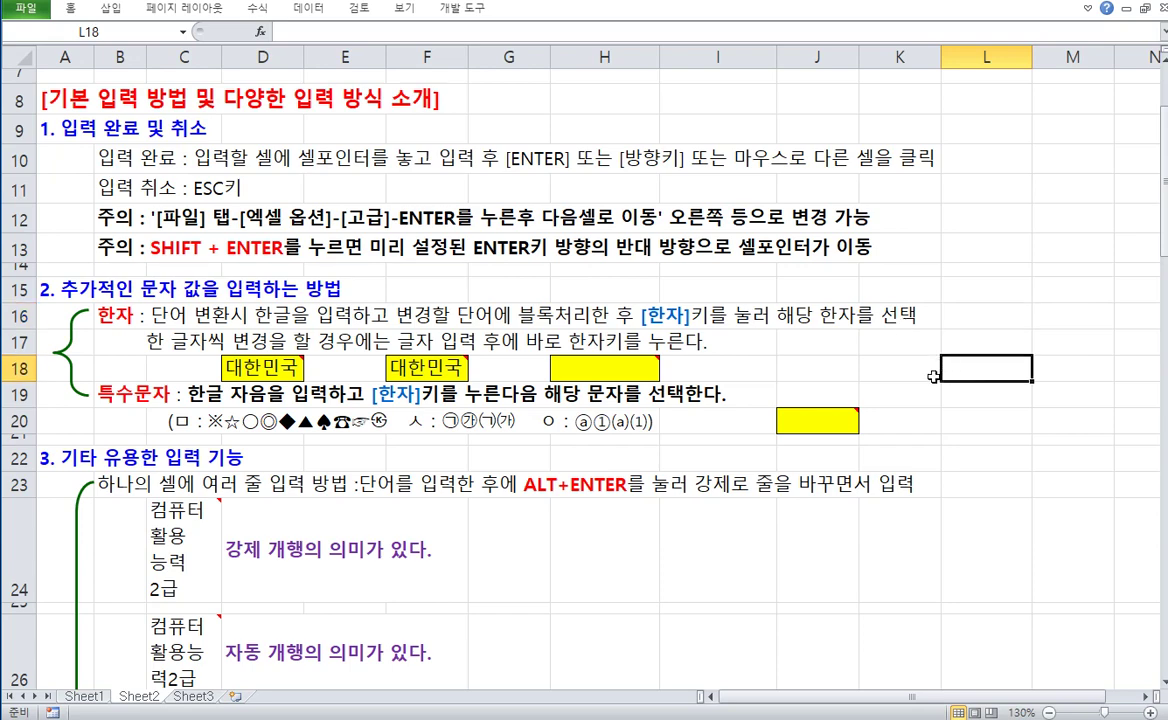
key("Right")
key("Right")
key("Left")
key("Left")
key("Left")
key("Left")
key("Left")
key("Left")
key("Left")
key("Left")
key("Left")
key("Left")
key("Left")
key("Left")
key("Left")
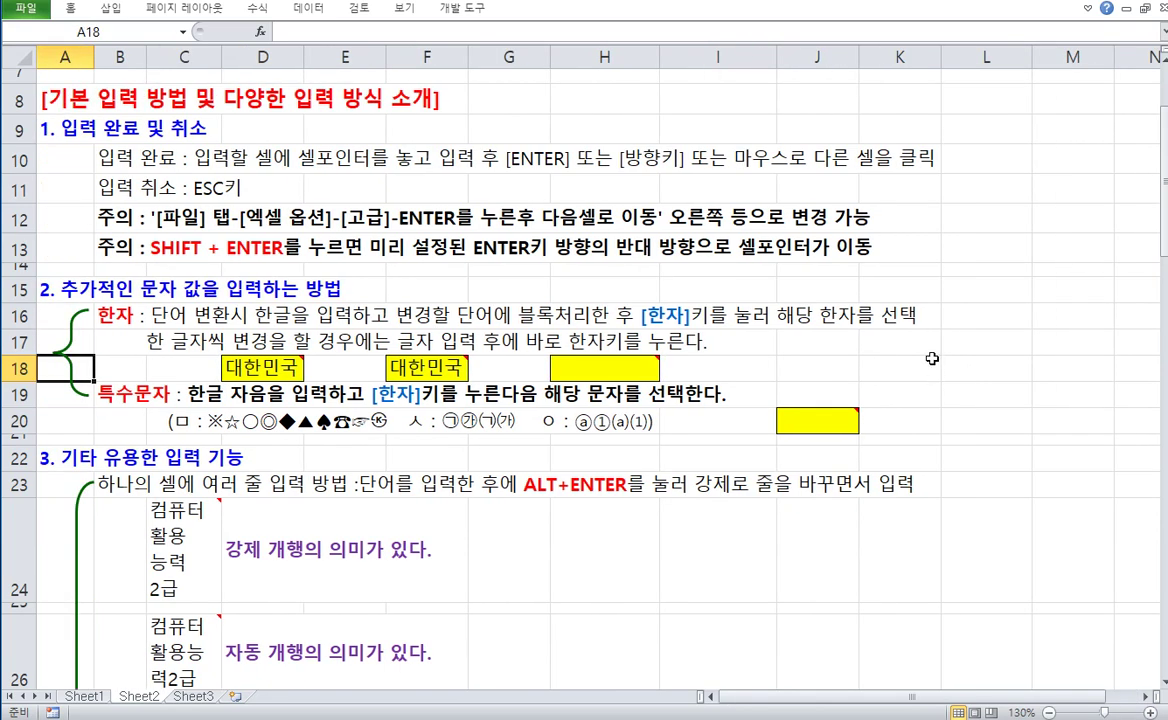
- Move the cell pointer down one cell from K17, and from L18 down to L21
left_click(928, 348)
key("Return")
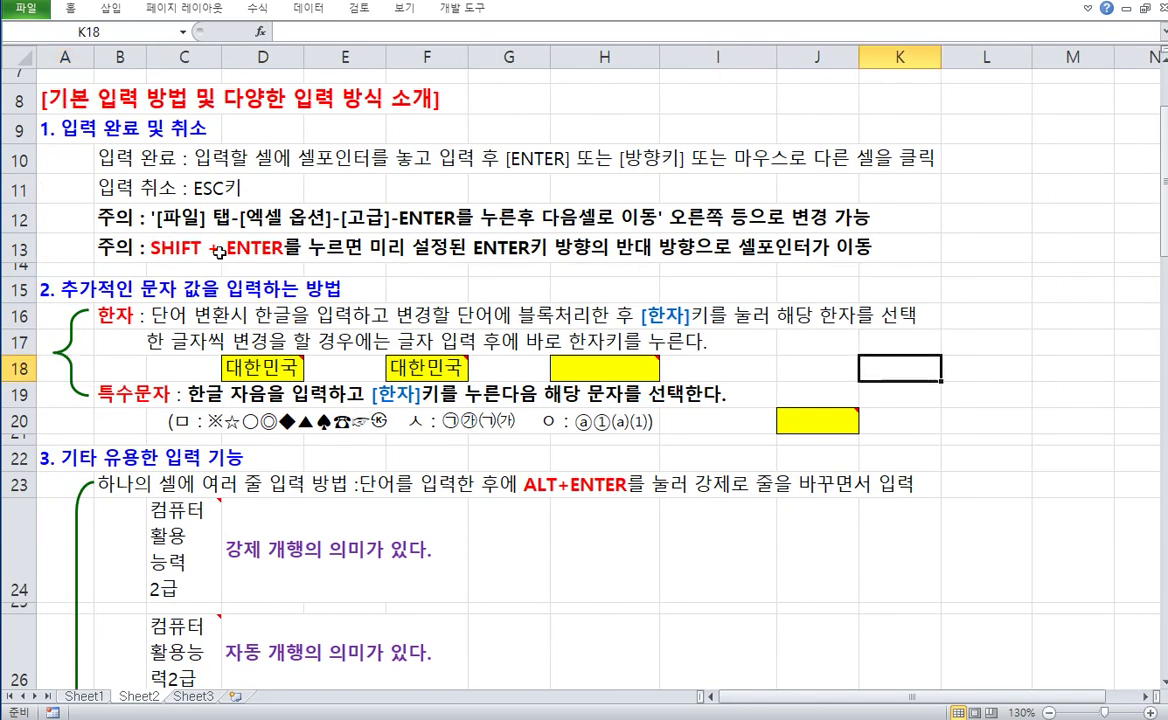
left_click(973, 373)
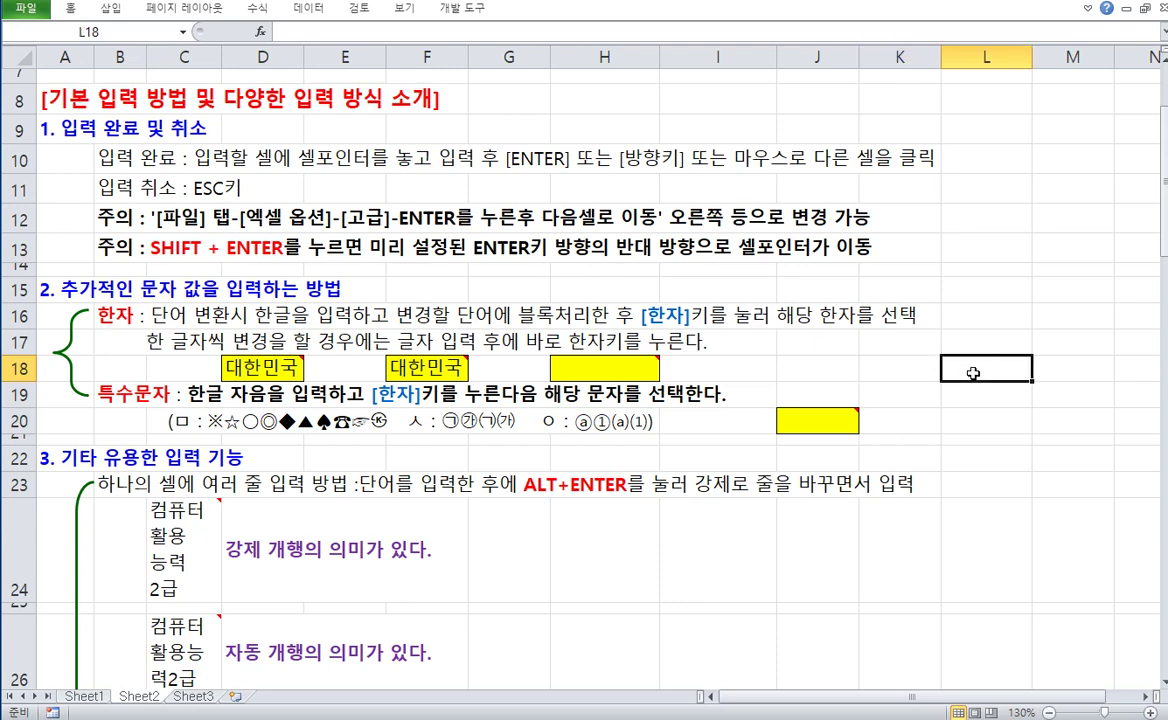
key("Down")
key("Down")
key("Down")
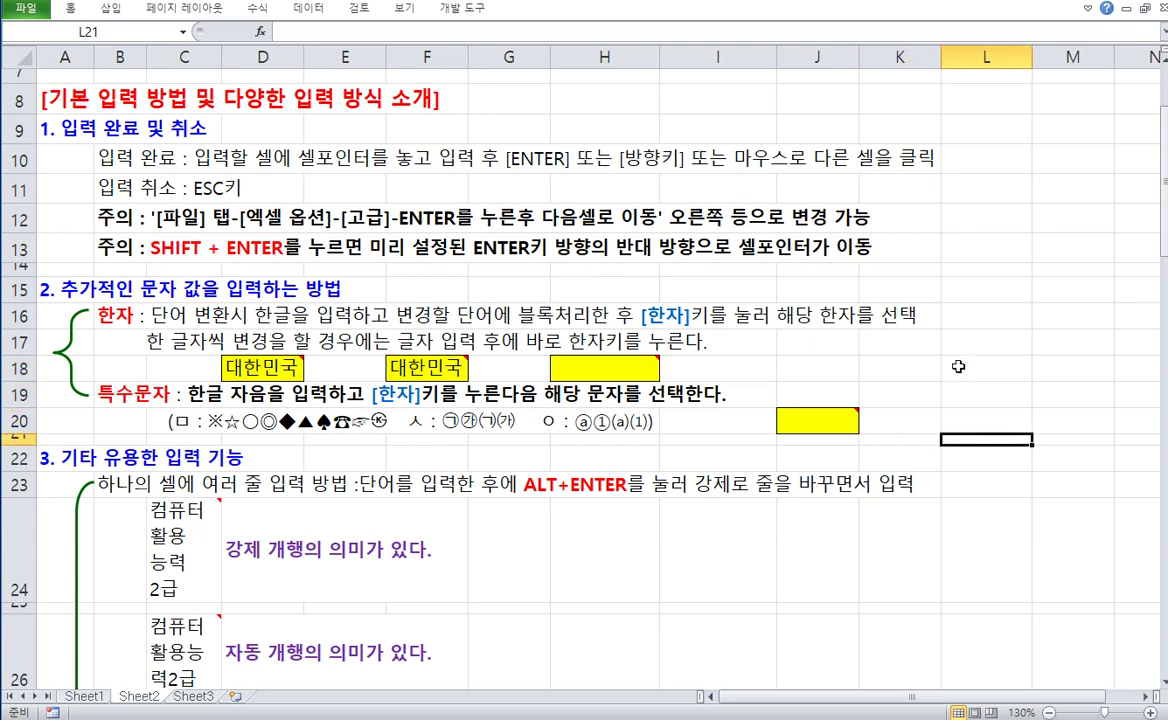
- Move the cell pointer up and down column K between rows 17 and 21, over L18 and J18, and on to H15
key("Left")
key("Up")
key("Up")
key("Up")
key("Up")
key("Down")
key("Down")
key("Down")
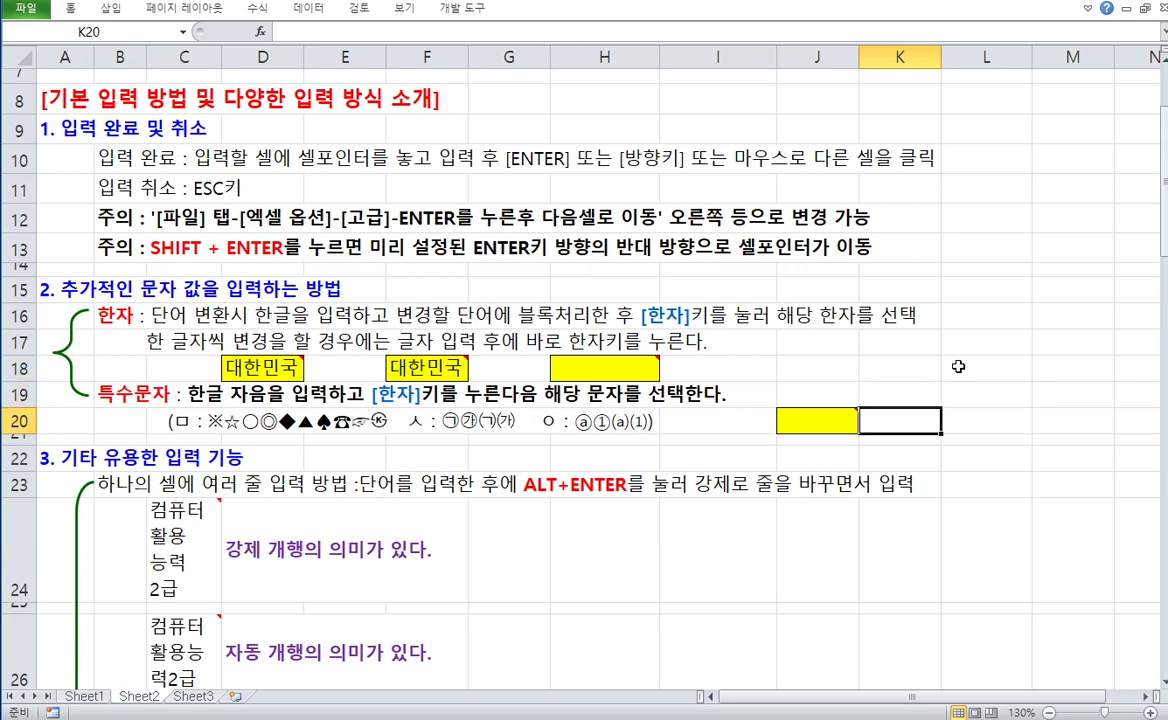
key("Up")
key("Up")
key("Right")
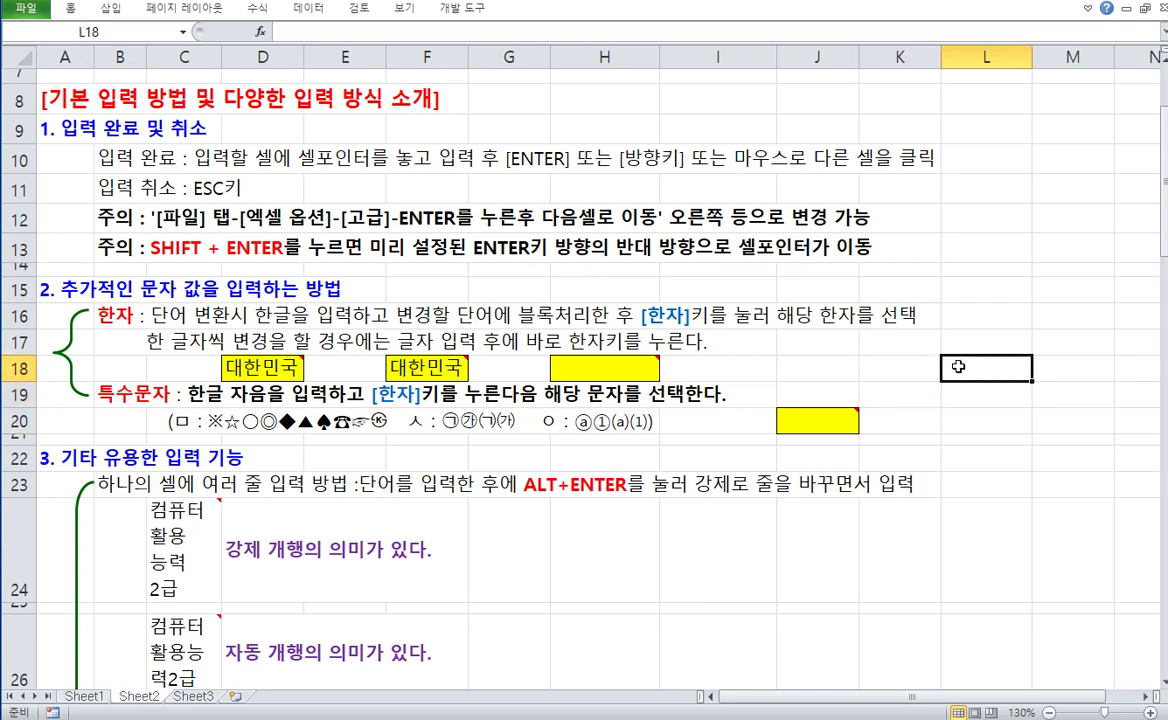
key("Left")
key("Left")
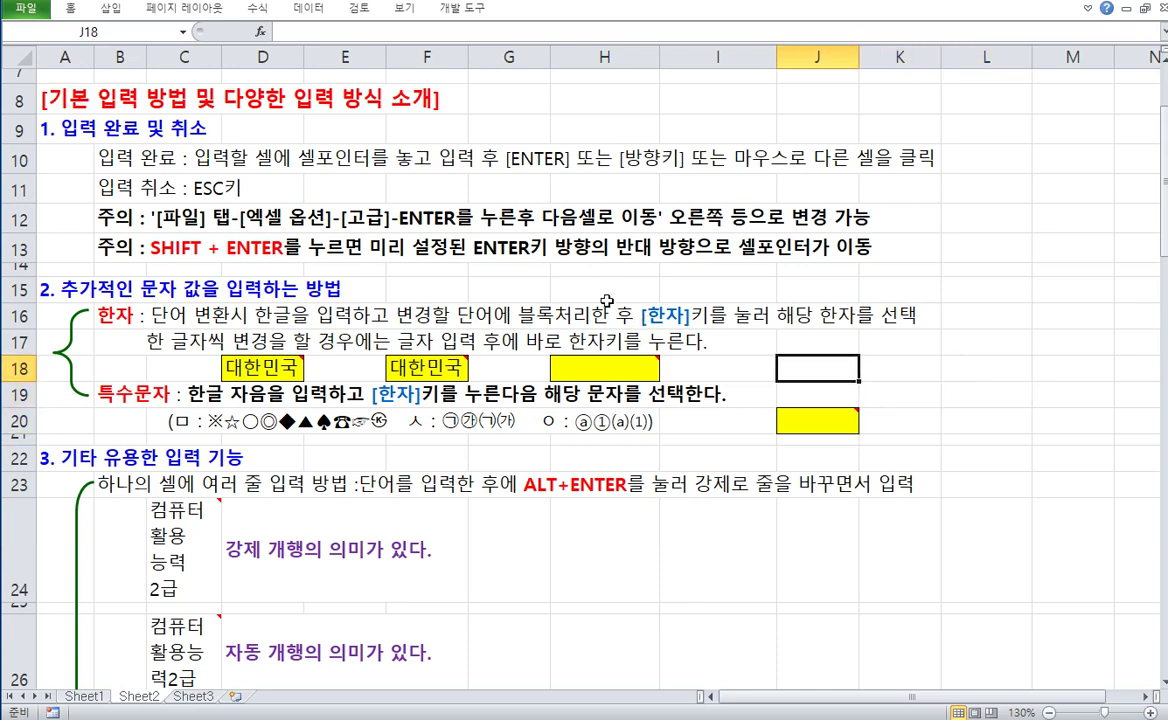
left_click(555, 280)
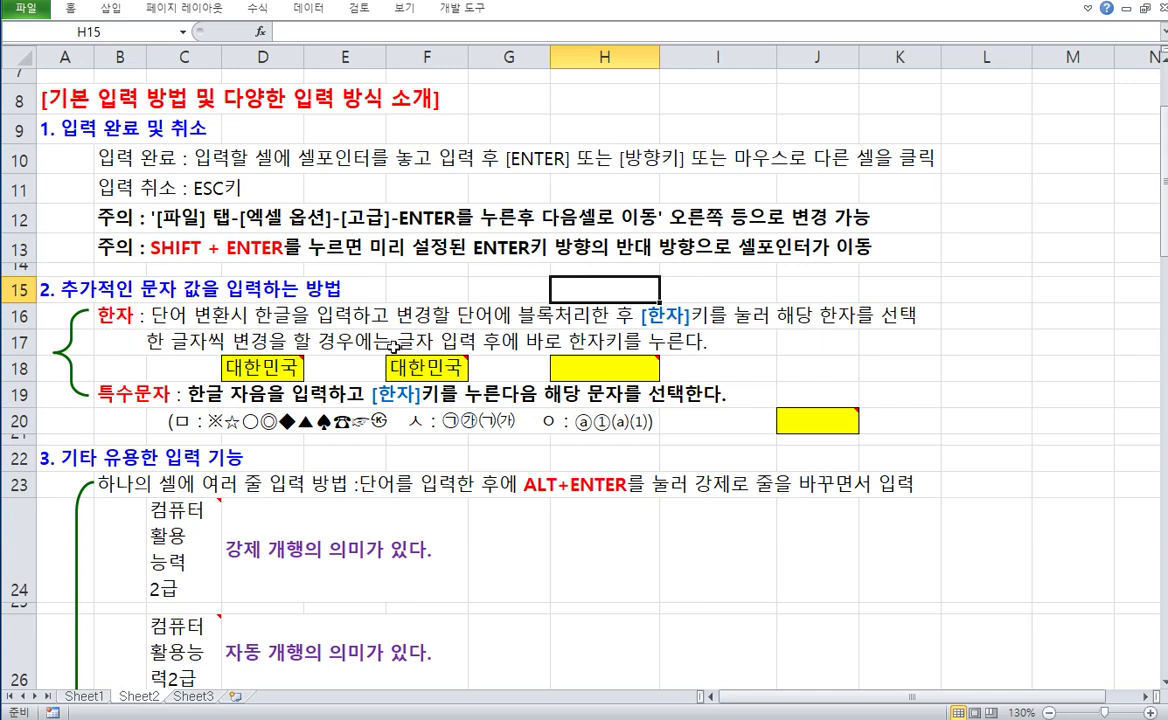
- Convert the text 대한민국 in D18 to 大韓民國(대한민국), and cancel the edit
left_click(250, 366)
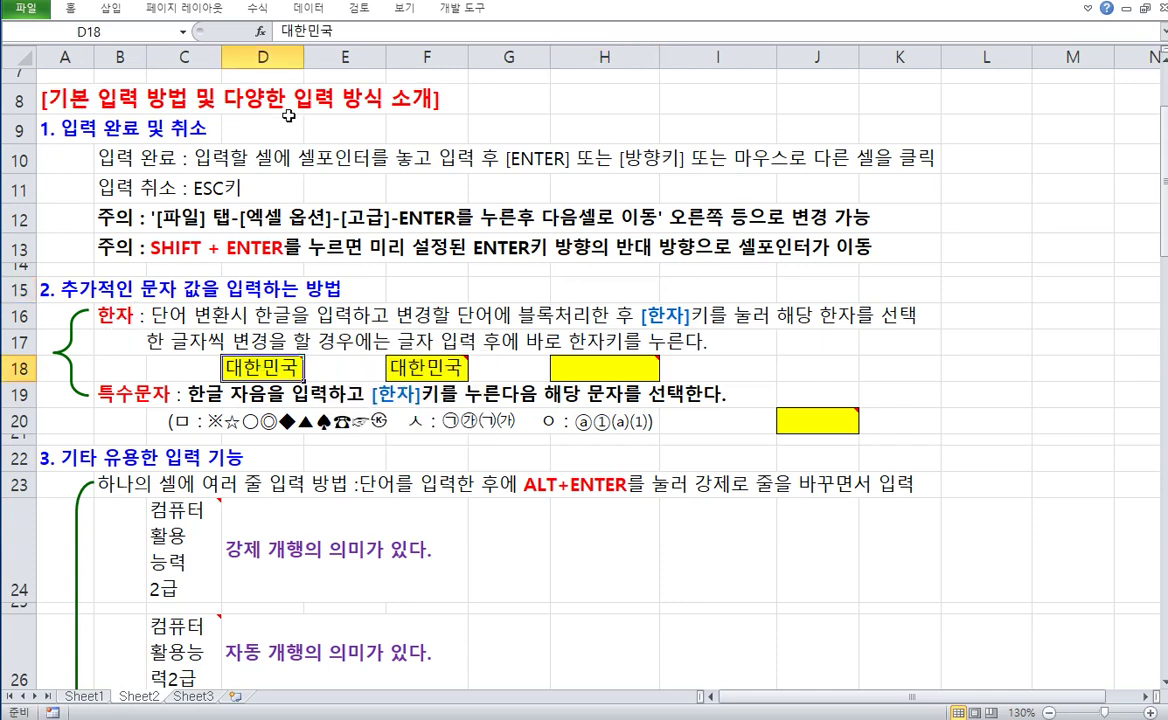
left_click_drag(262, 31, 377, 34)
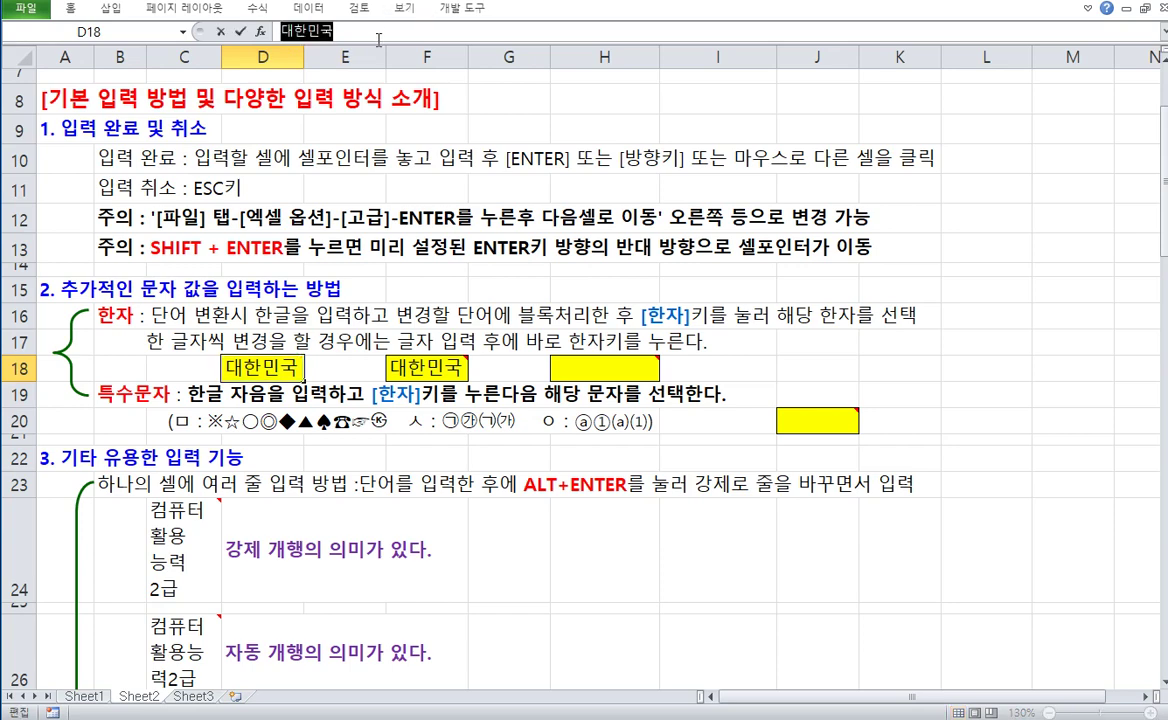
key("Hangul_Hanja")
left_click(712, 220)
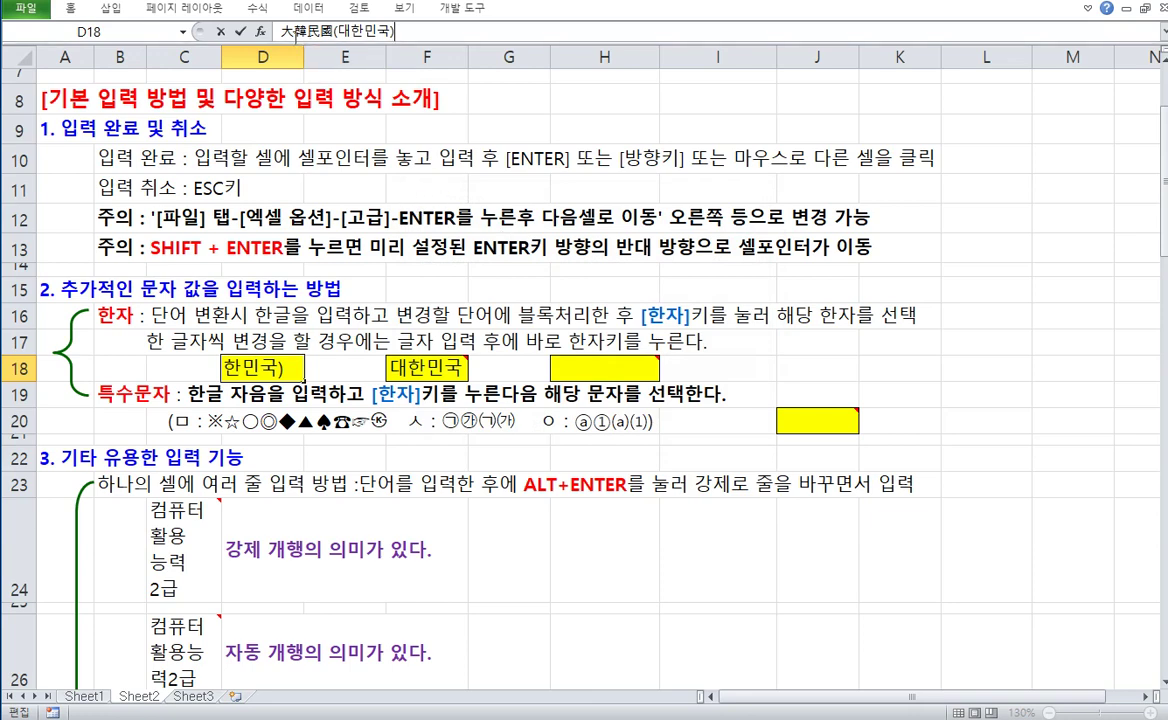
key("Escape")
- Convert 대한민국 in D18 to 大韓民國 using the Hanja-only 漢字 input form, and undo the conversion
left_click_drag(280, 31, 390, 31)
key("Hangul_Hanja")
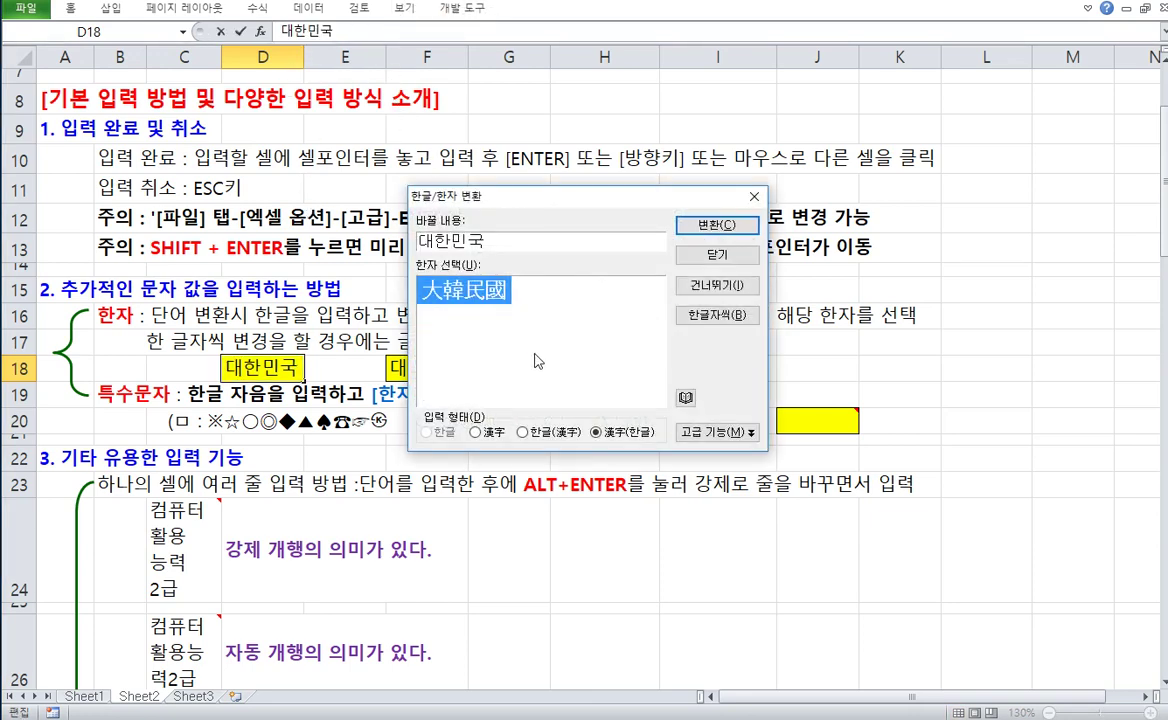
left_click(521, 433)
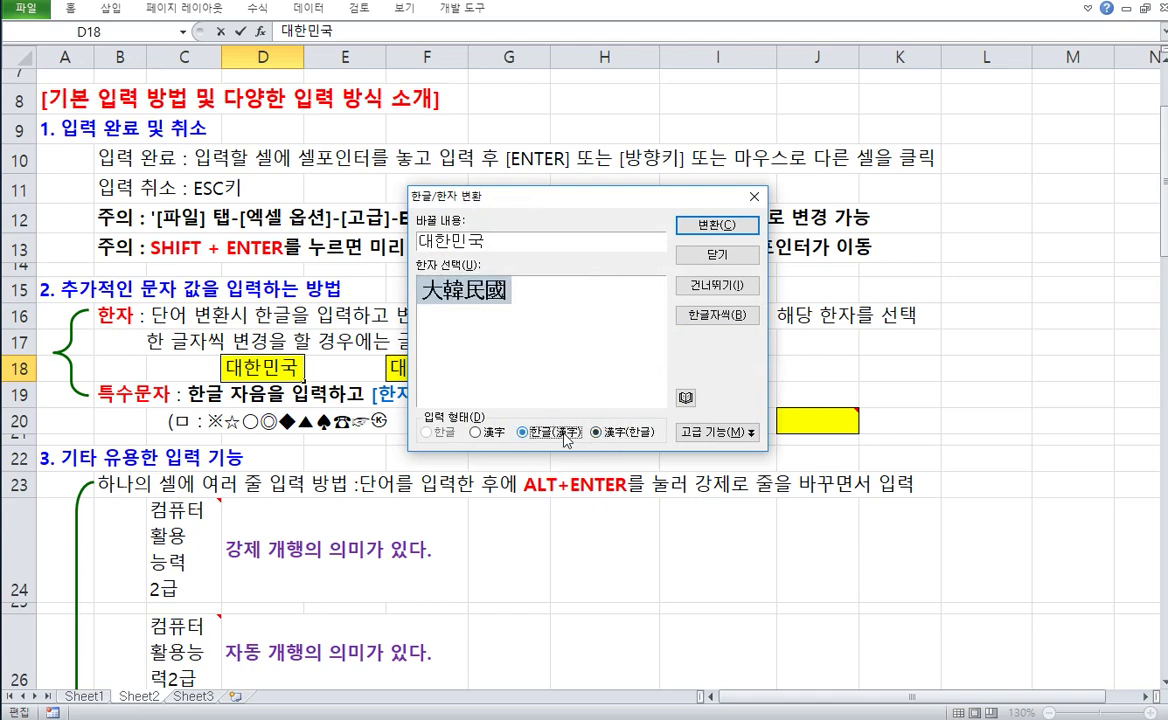
left_click(481, 434)
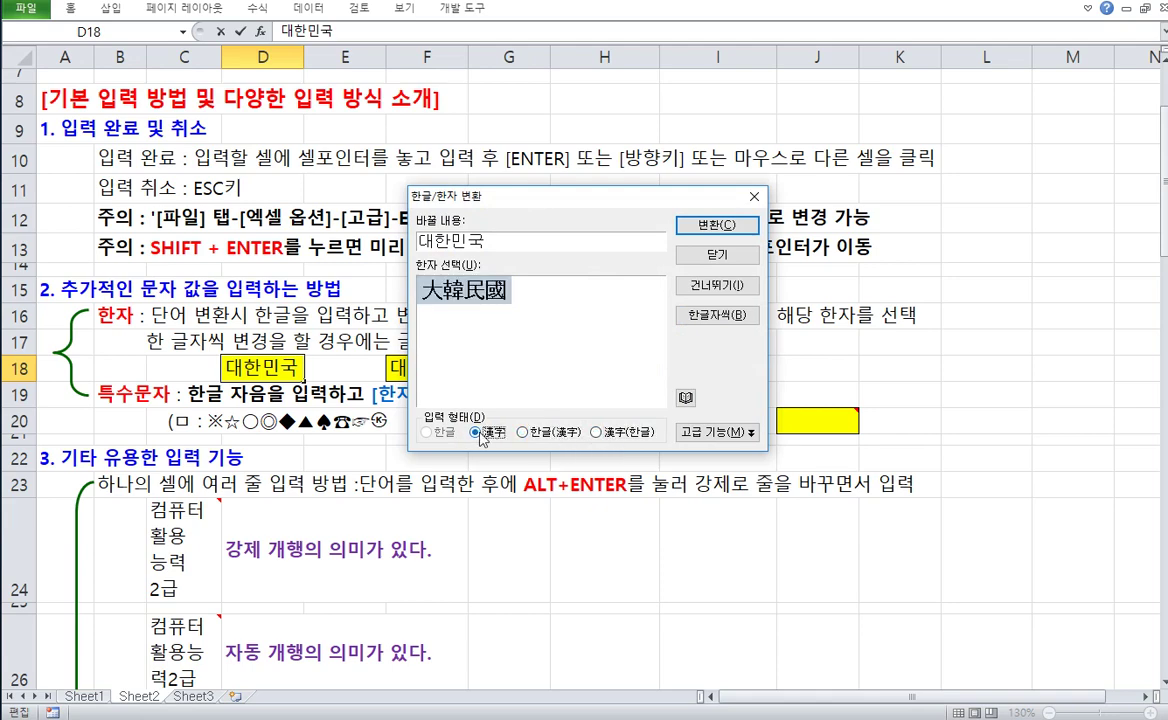
left_click(705, 224)
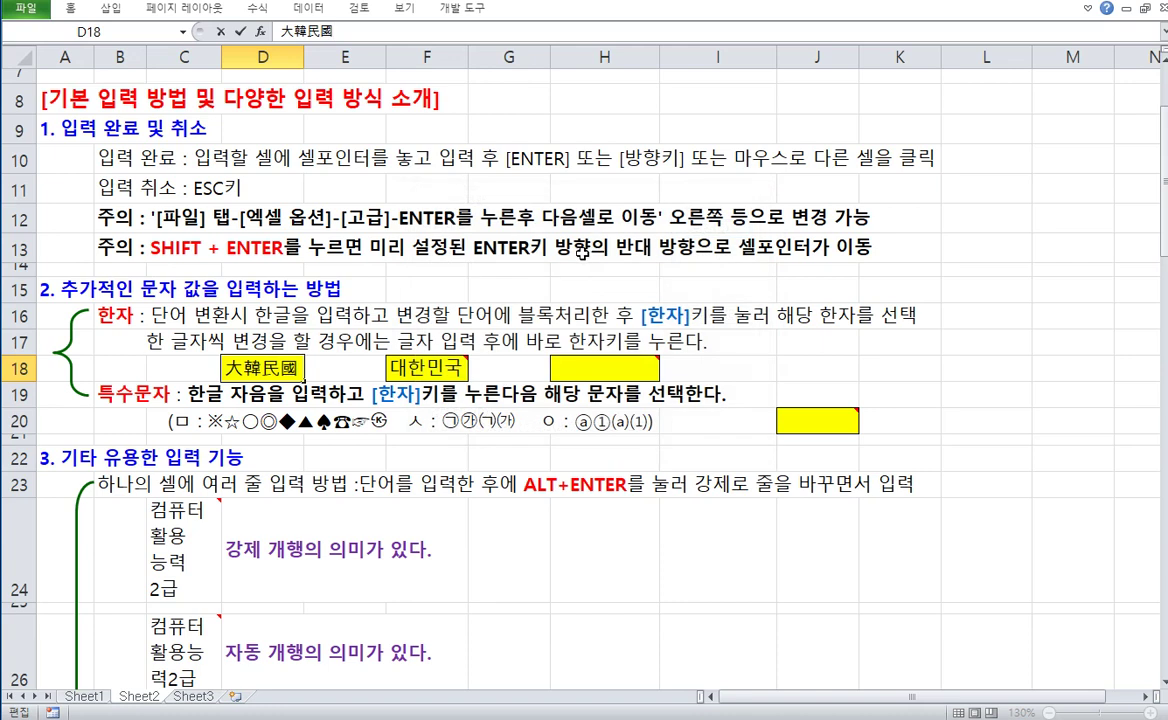
key("ctrl+z")
left_click(428, 367)
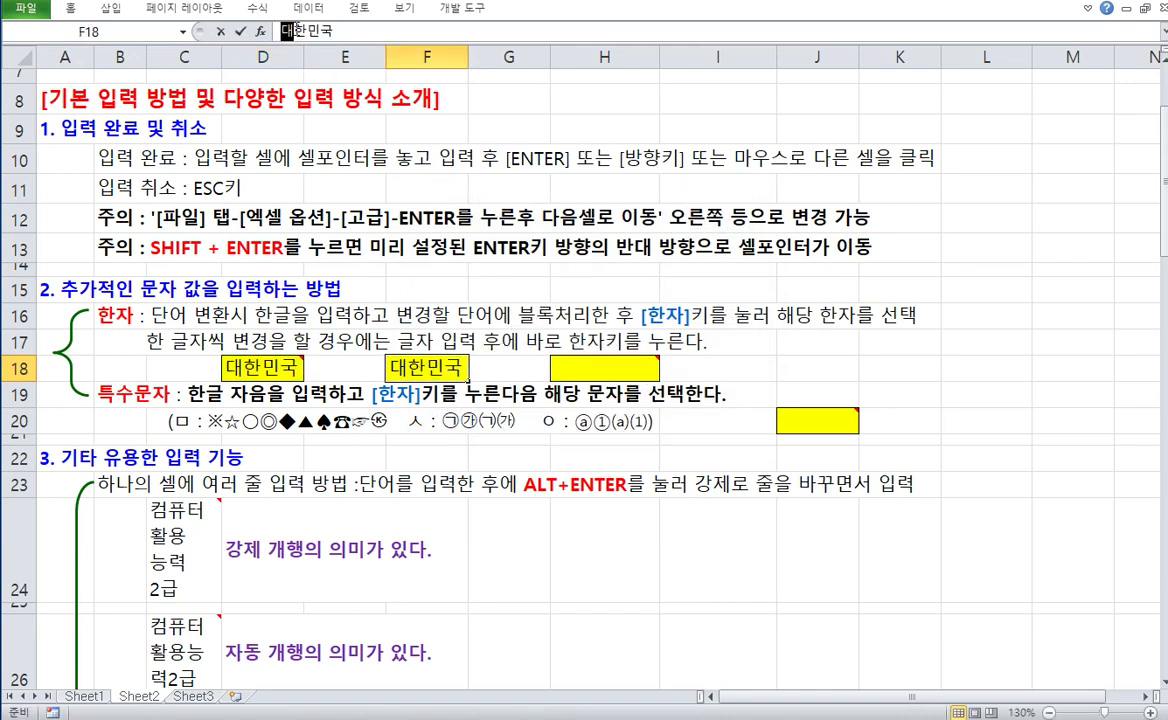
left_click_drag(281, 31, 305, 33)
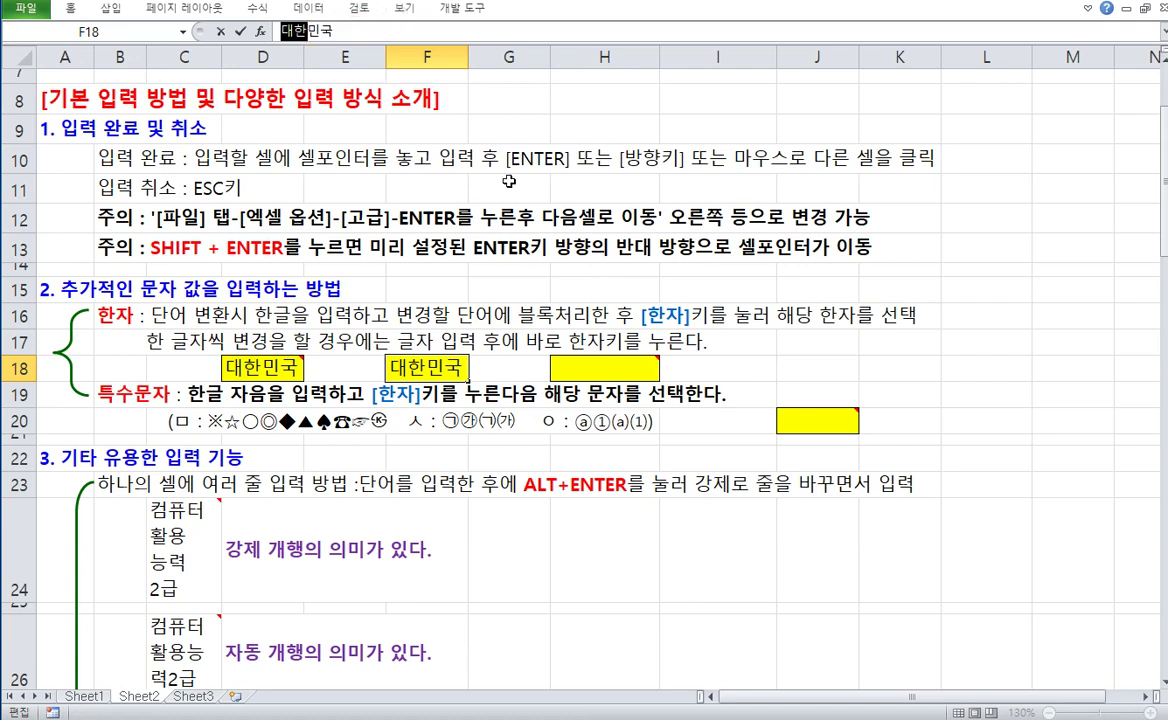
left_click_drag(509, 181, 600, 285)
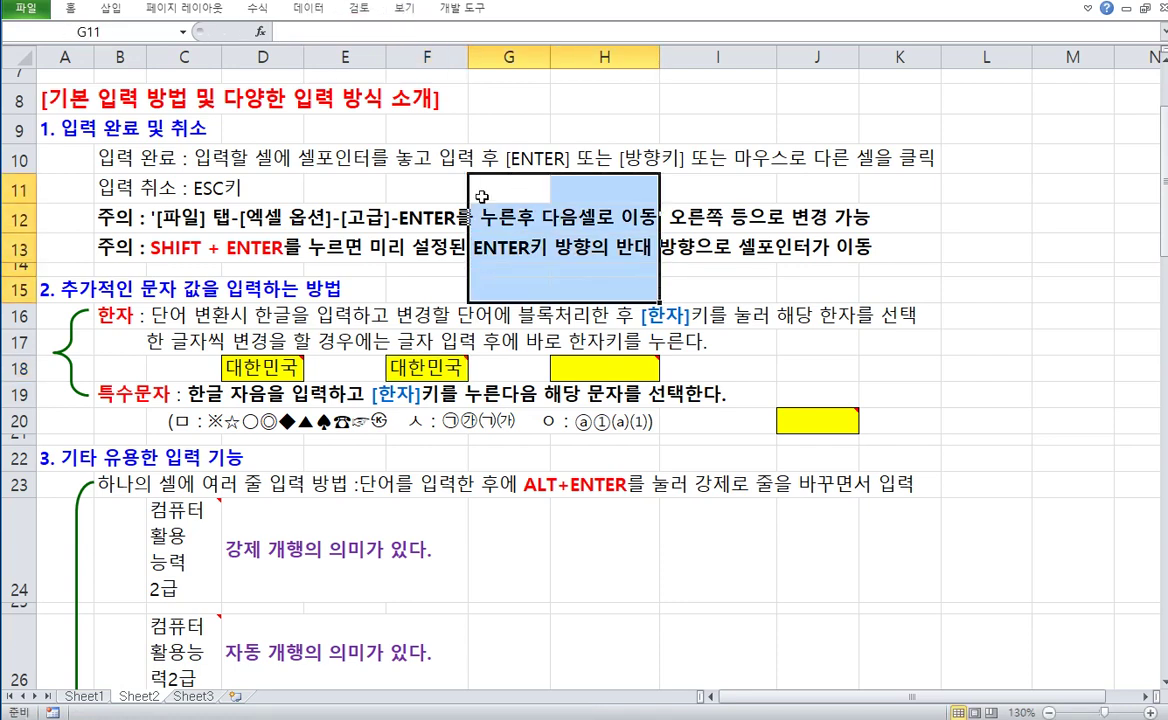
- Convert only 대한 in F18 to 大韓 with the Hangul/Hanja conversion, and undo the conversion
left_click(420, 367)
left_click_drag(281, 31, 305, 33)
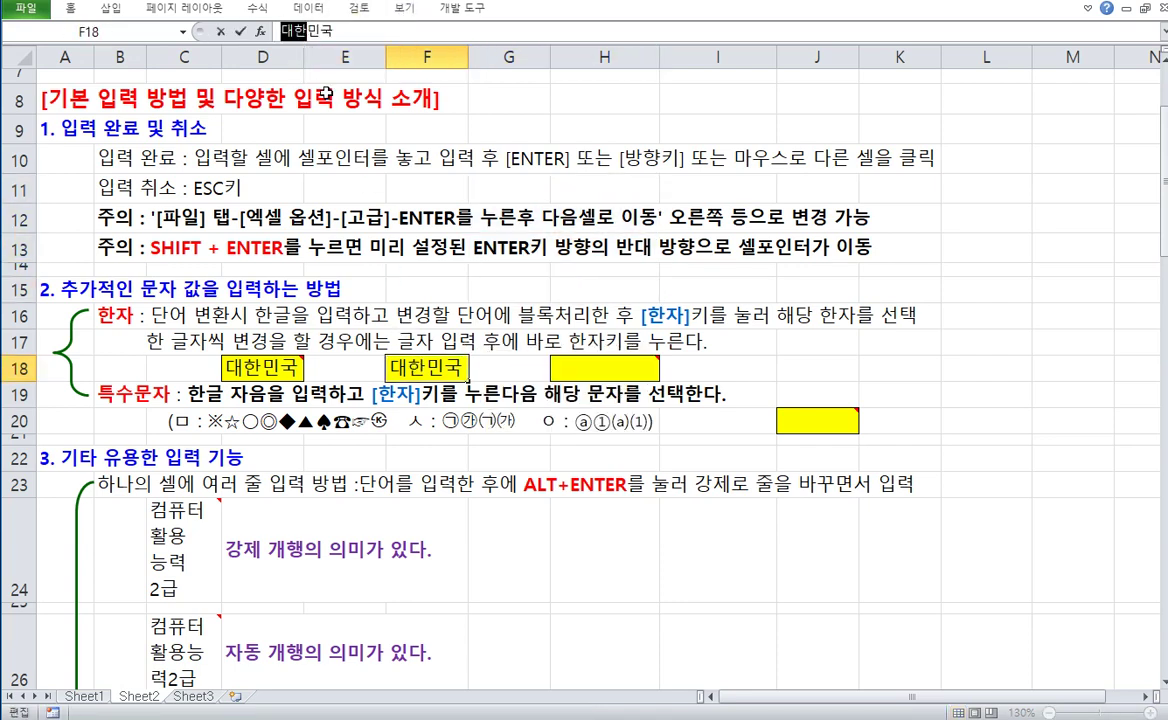
key("Hangul_Hanja")
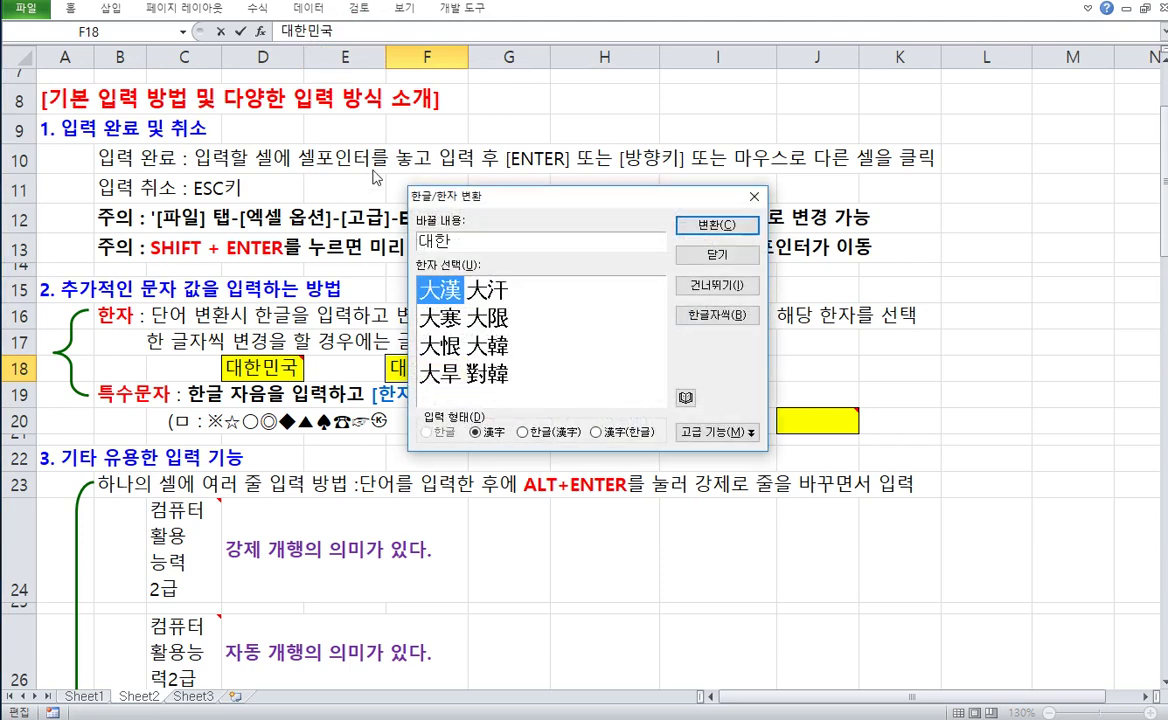
left_click(500, 350)
left_click(716, 225)
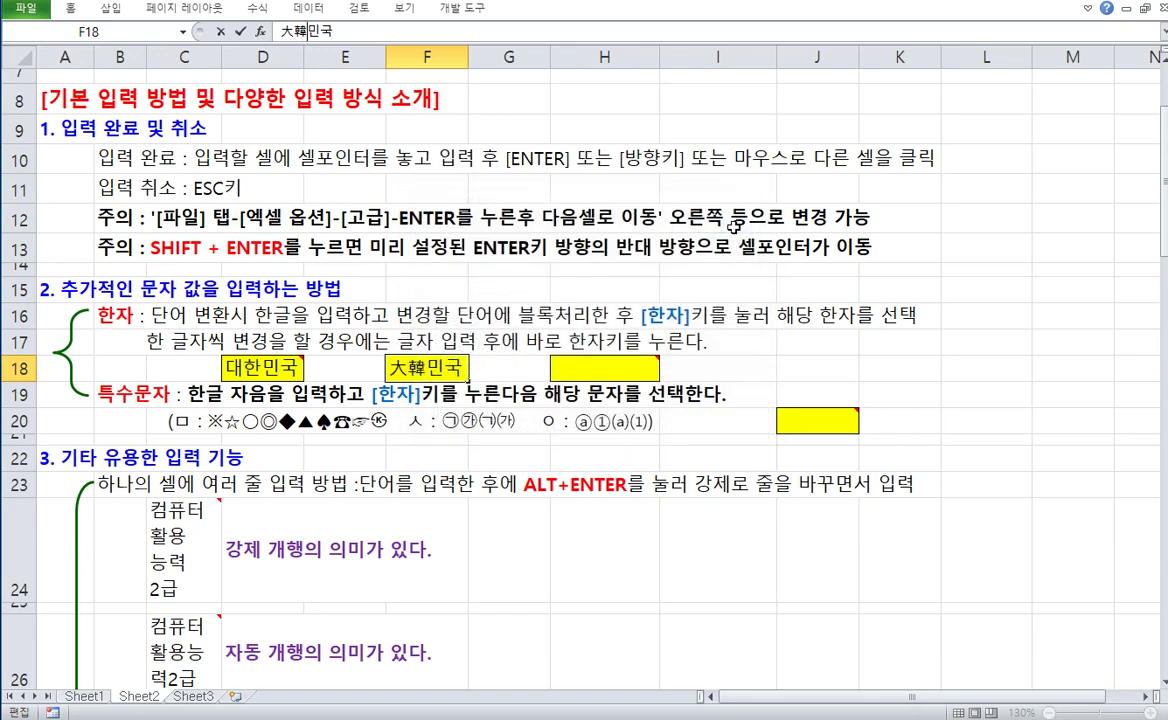
left_click(572, 205)
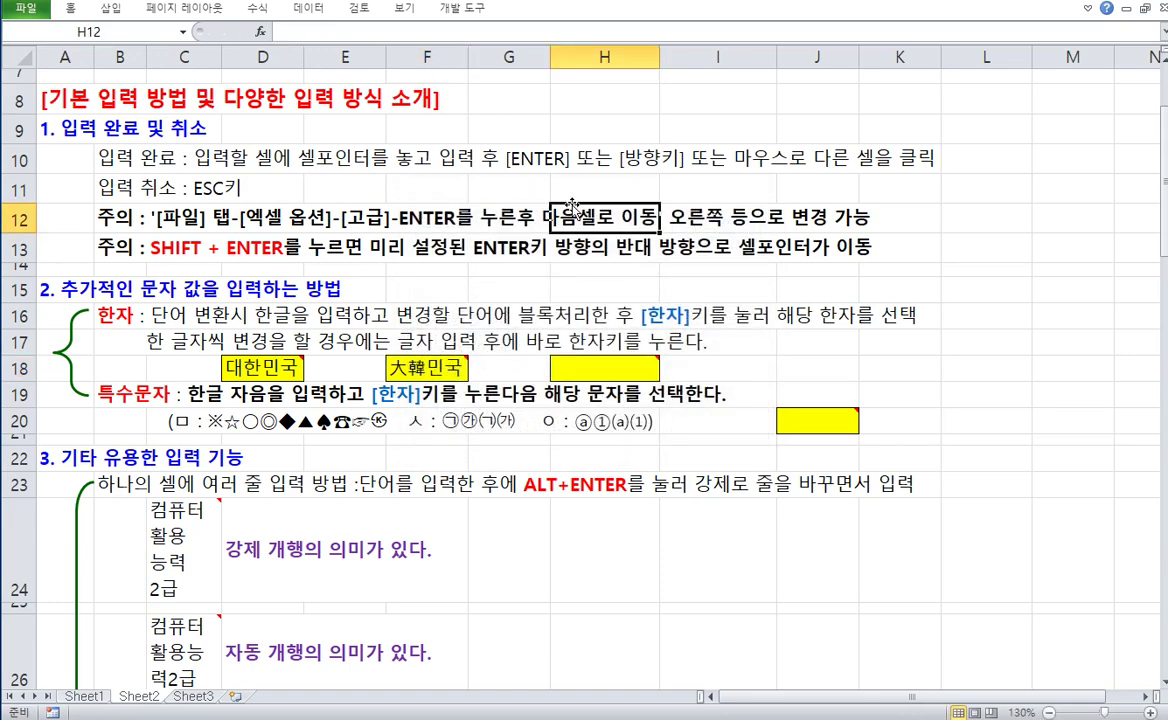
key("ctrl+z")
- Enter 大韓 in H18 by converting 대 and 한 to Hanja one character at a time
left_click(597, 368)
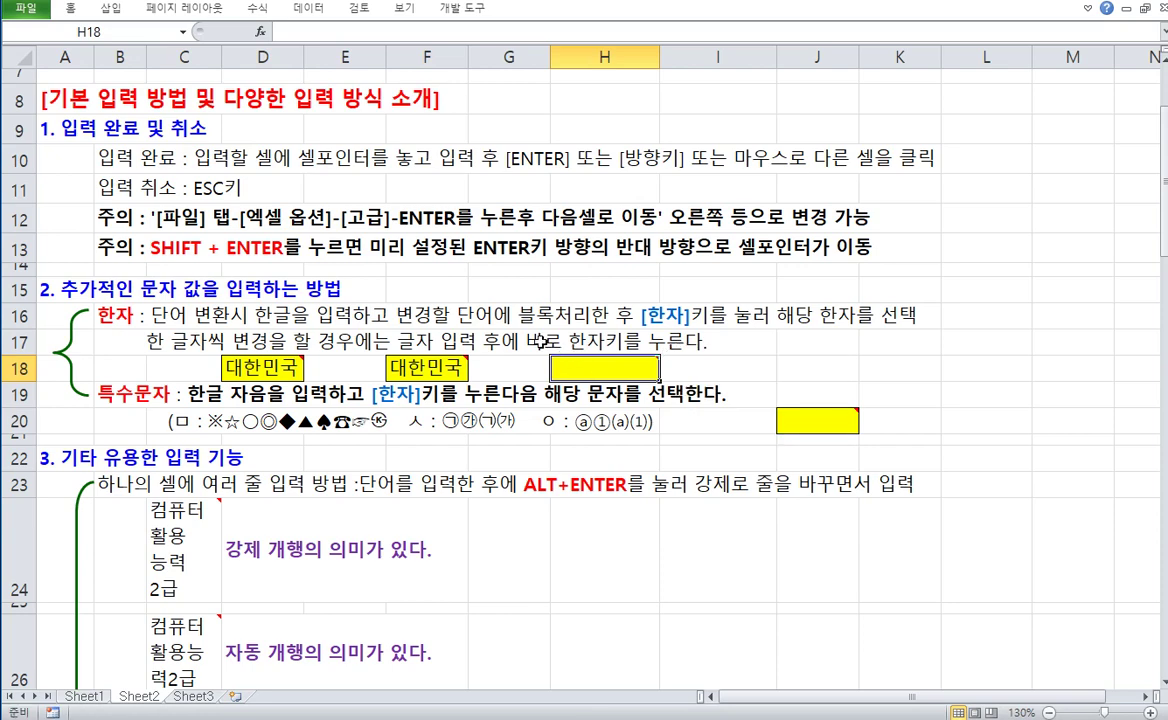
type("대")
key("Hangul_Hanja")
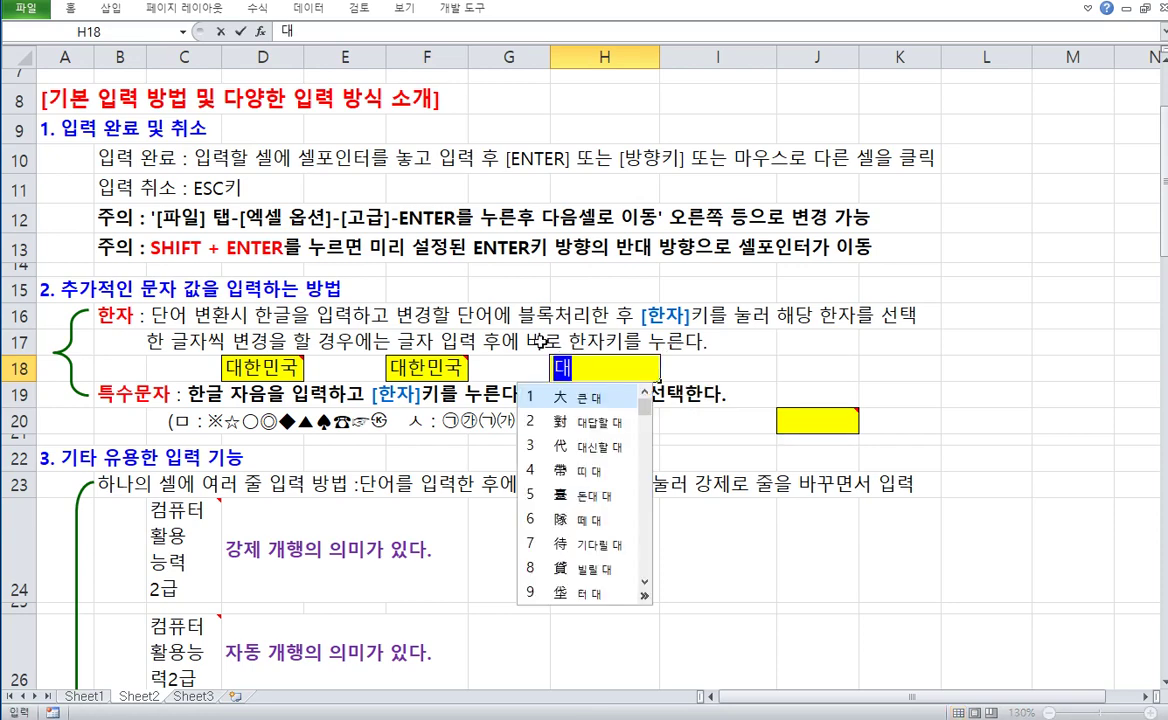
key("Tab")
key("Return")
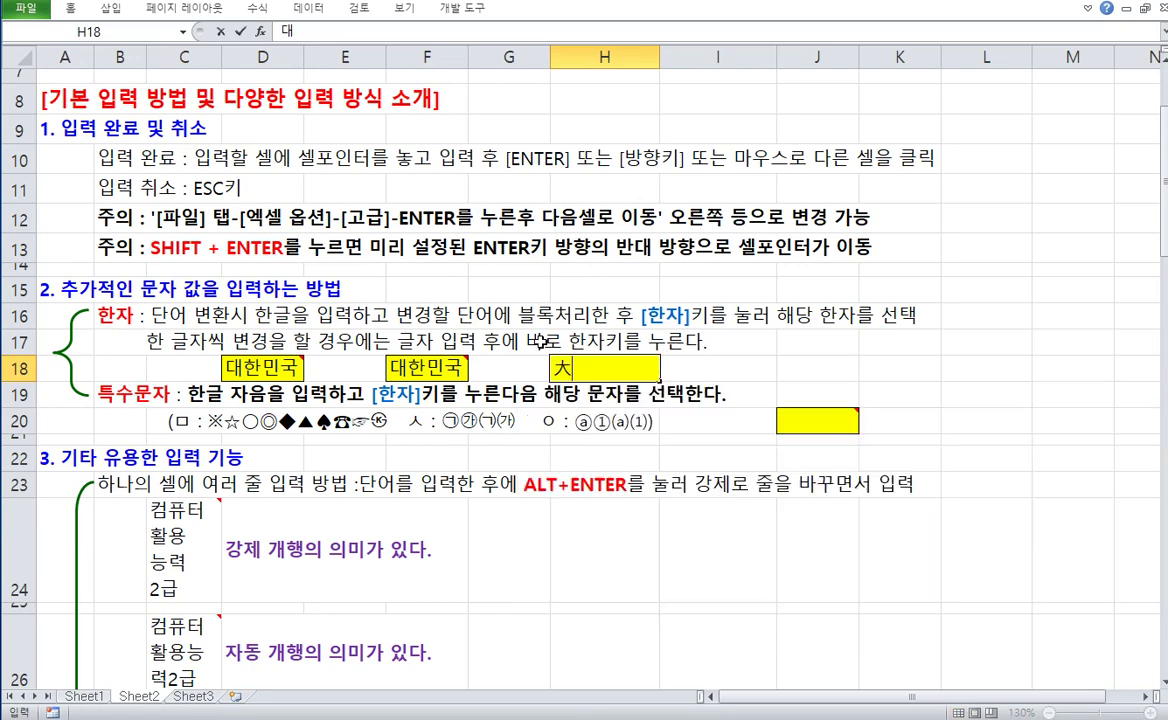
type("한")
key("Hangul_Hanja")
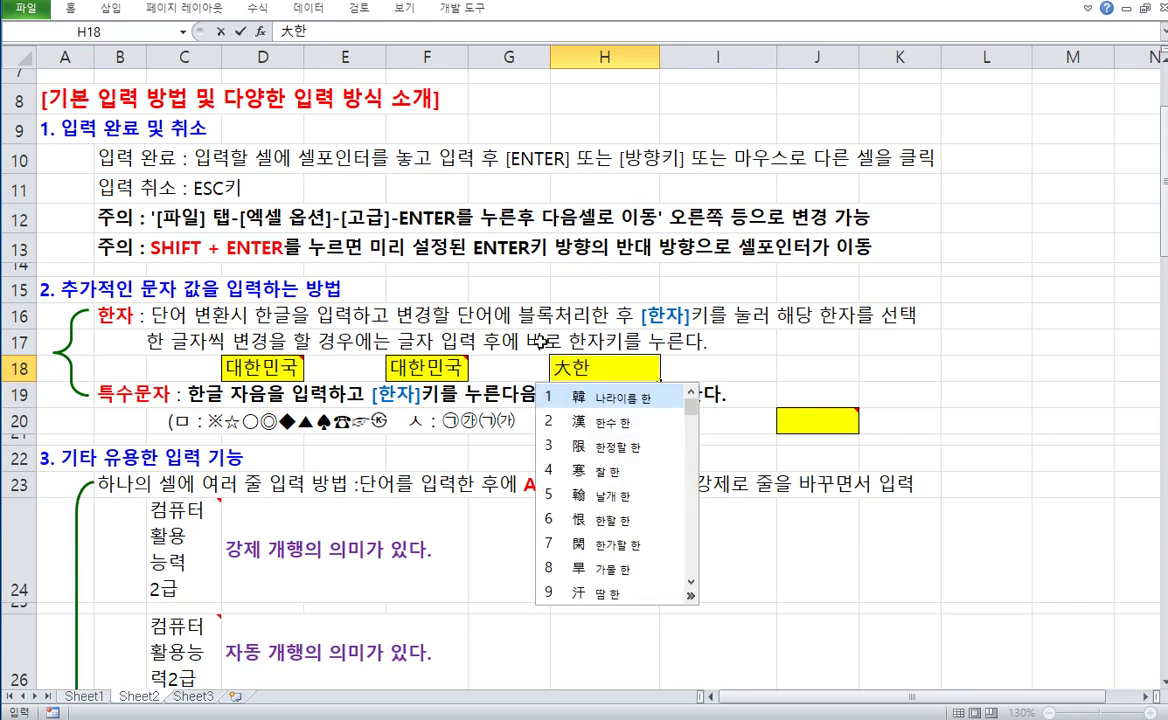
key("Return")
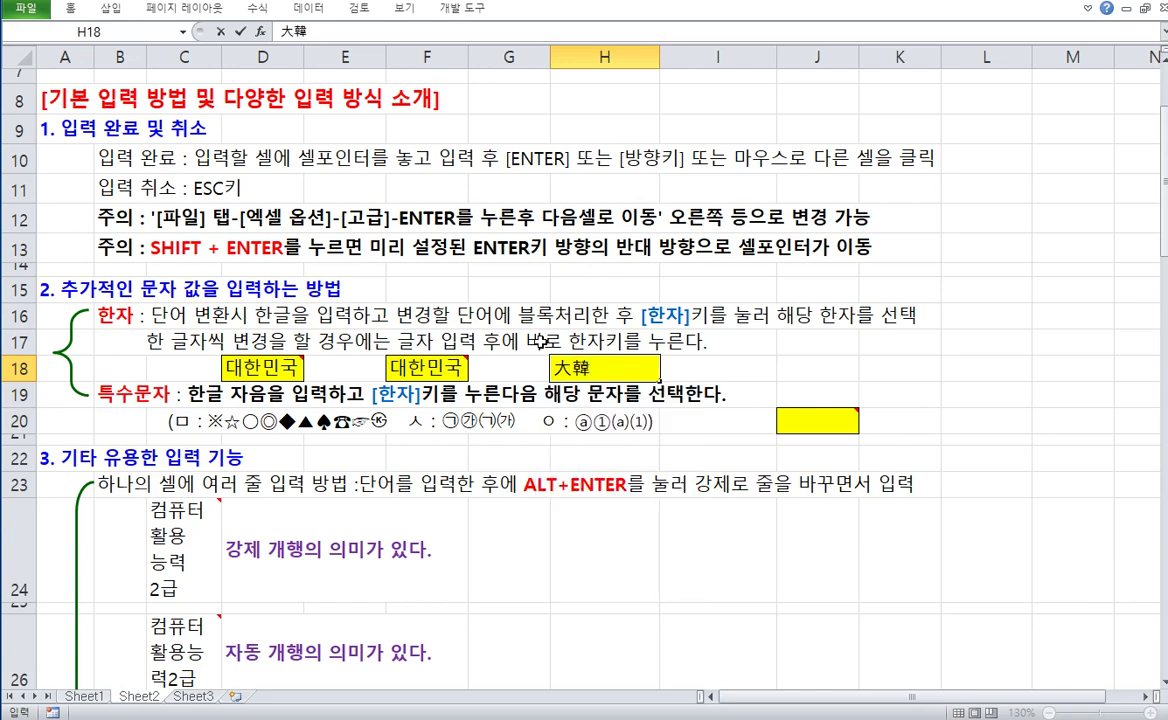
left_click(790, 336)
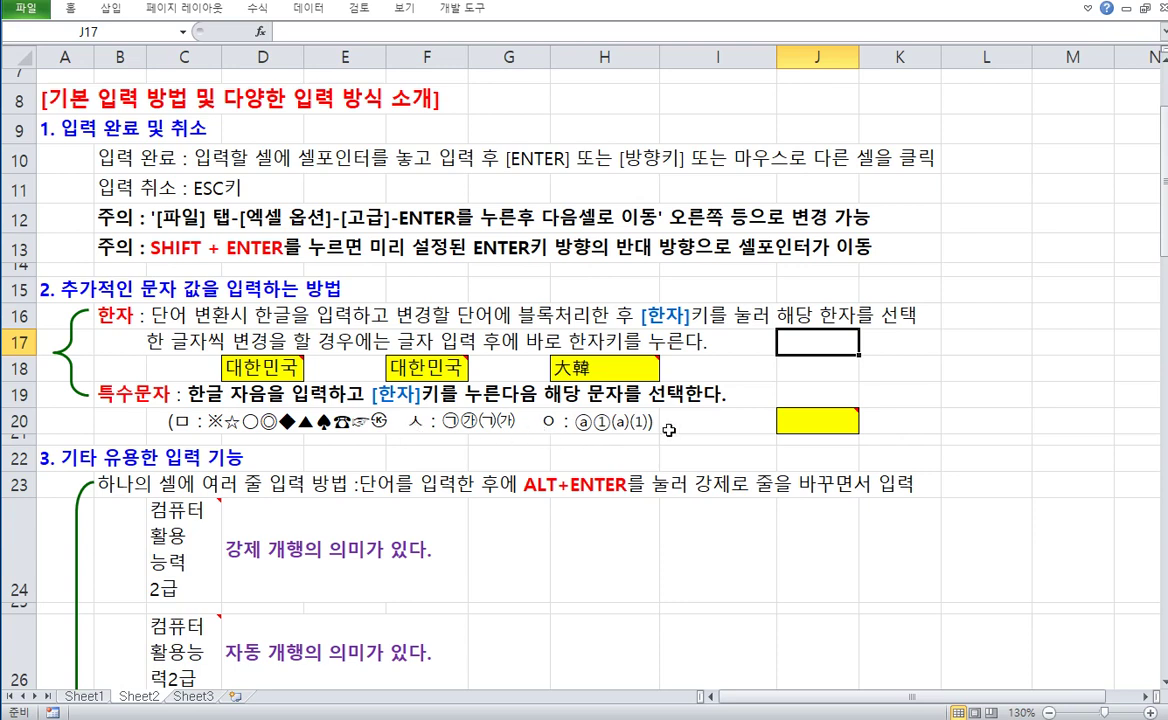
- Enter the special character ○ in J20 by converting the consonant ㅁ
left_click(813, 422)
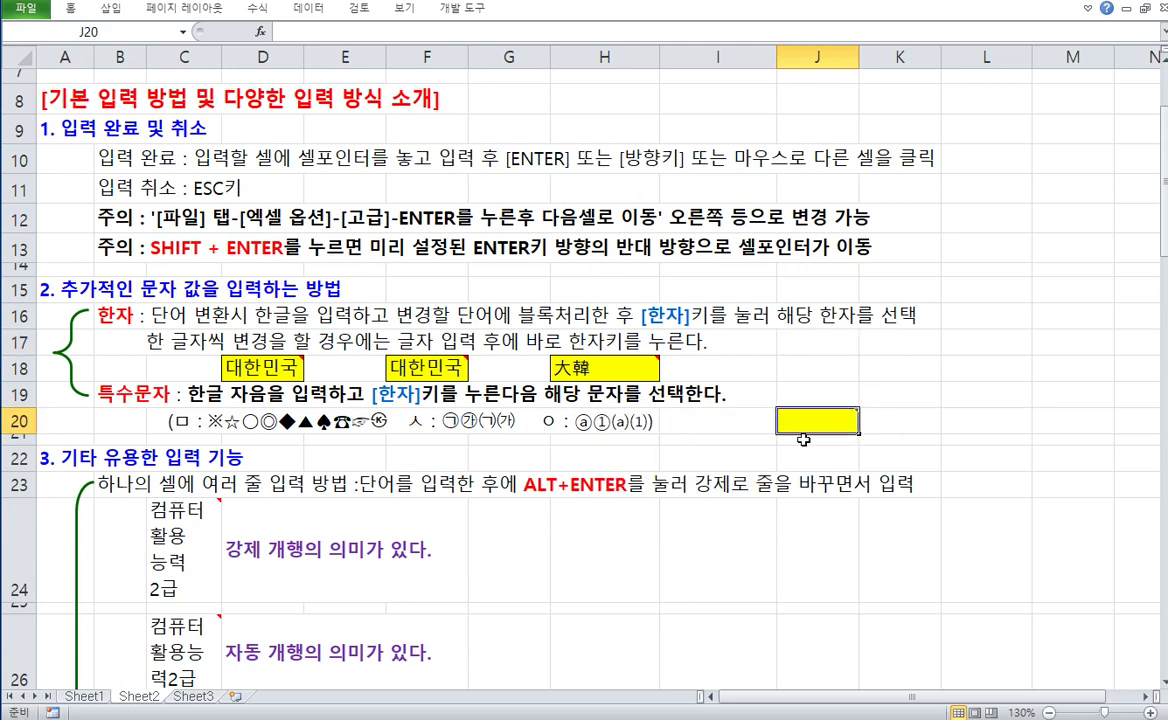
type("ㅁ")
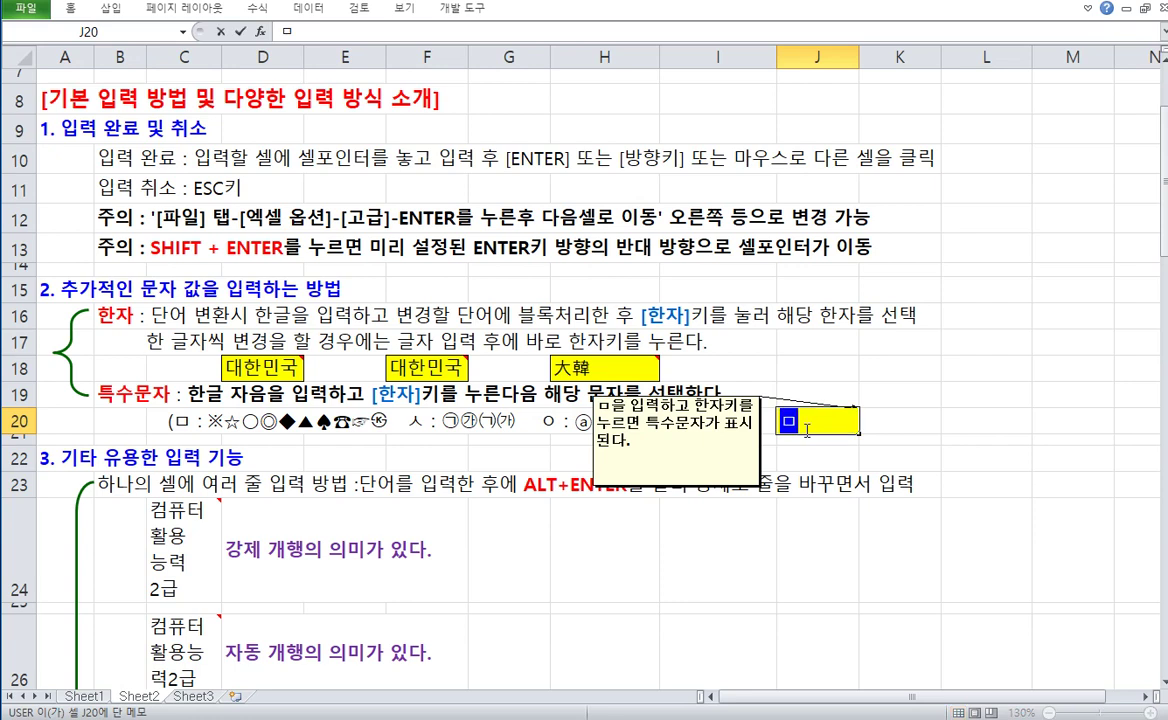
key("Hangul_Hanja")
key("Tab")
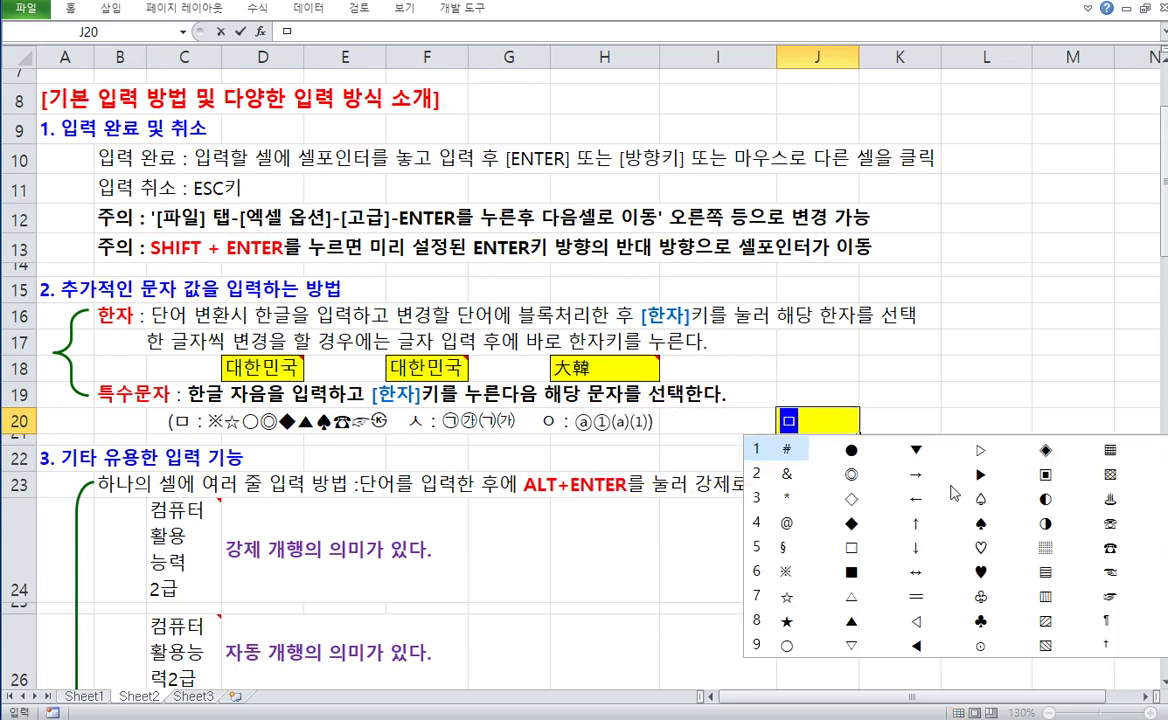
key("Tab")
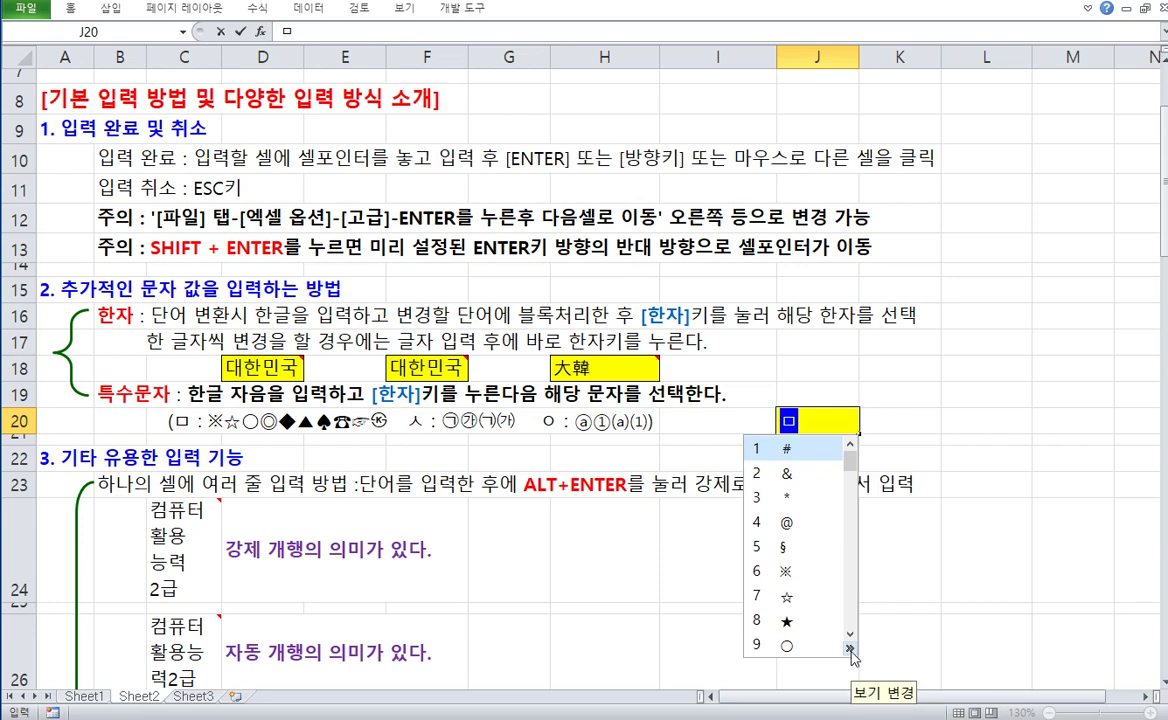
left_click(786, 645)
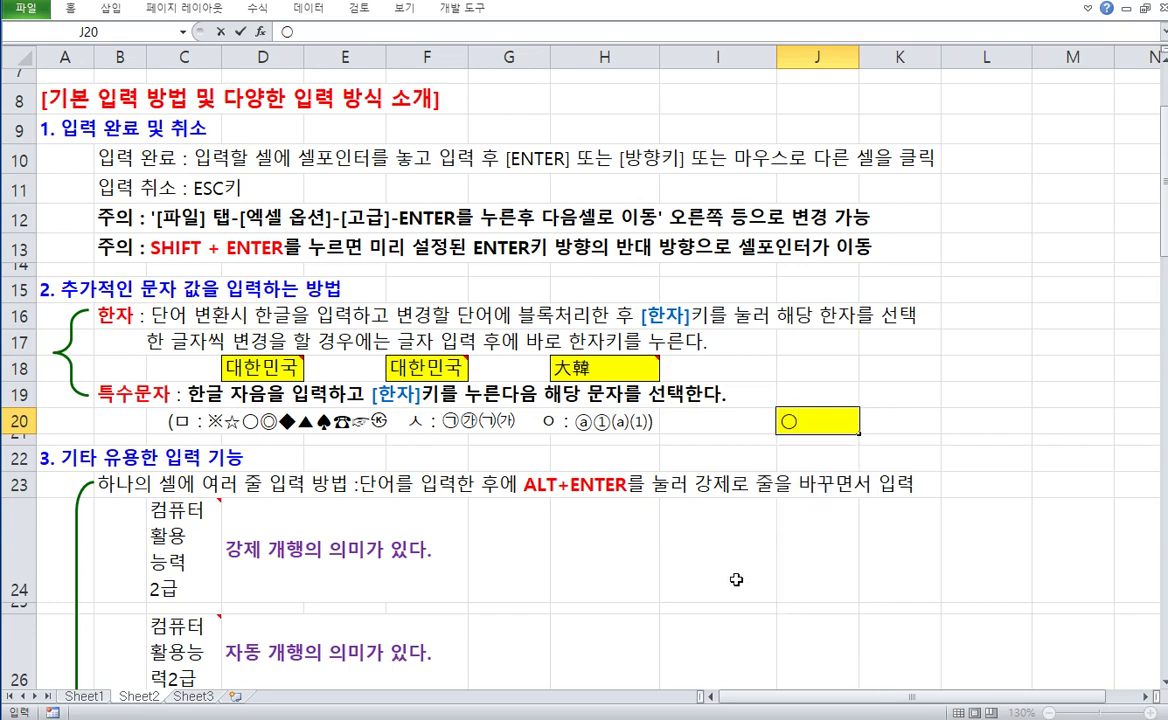
left_click(751, 537)
- Enter 컴퓨터, 활용, 능력 and 2급 in H24 as four lines separated by forced line breaks
scroll(268, 414, "down", 3)
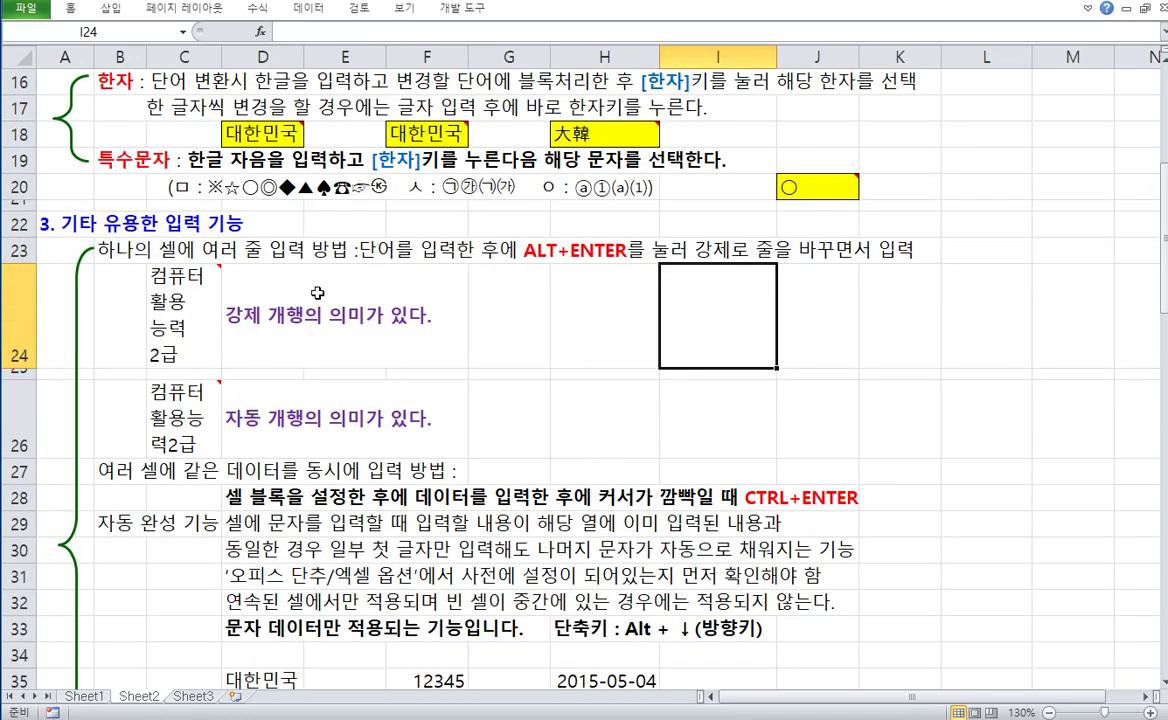
left_click(583, 272)
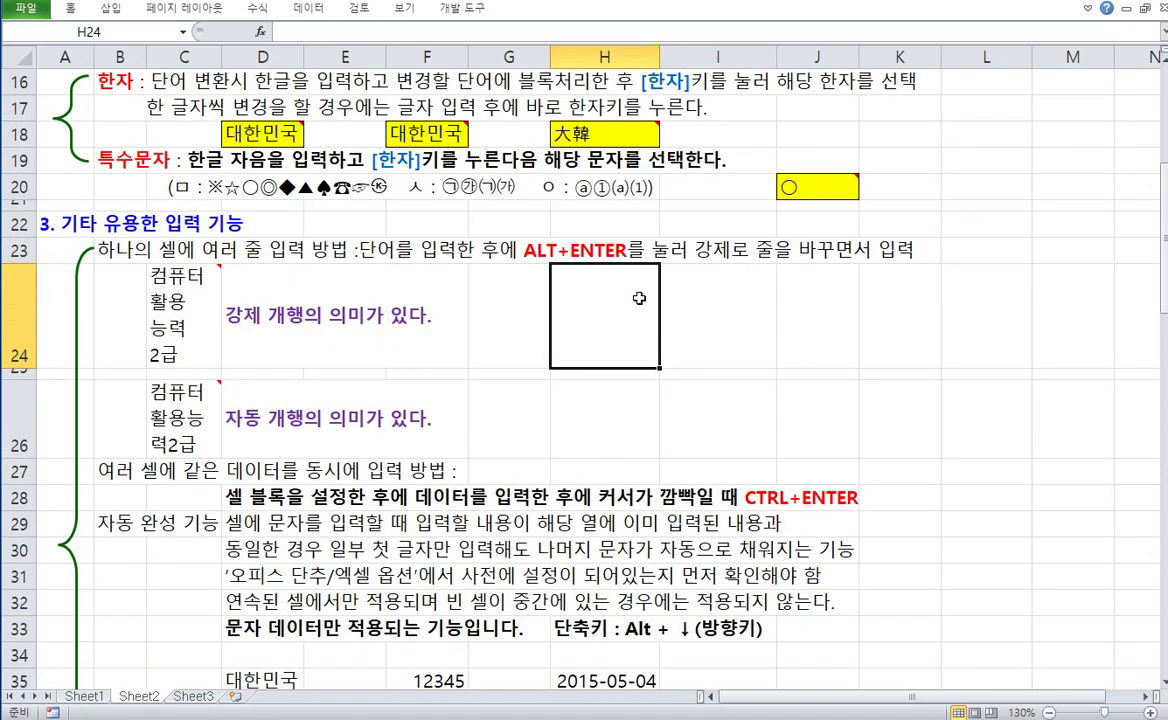
mouse_move(183, 310)
type("컴퓨터")
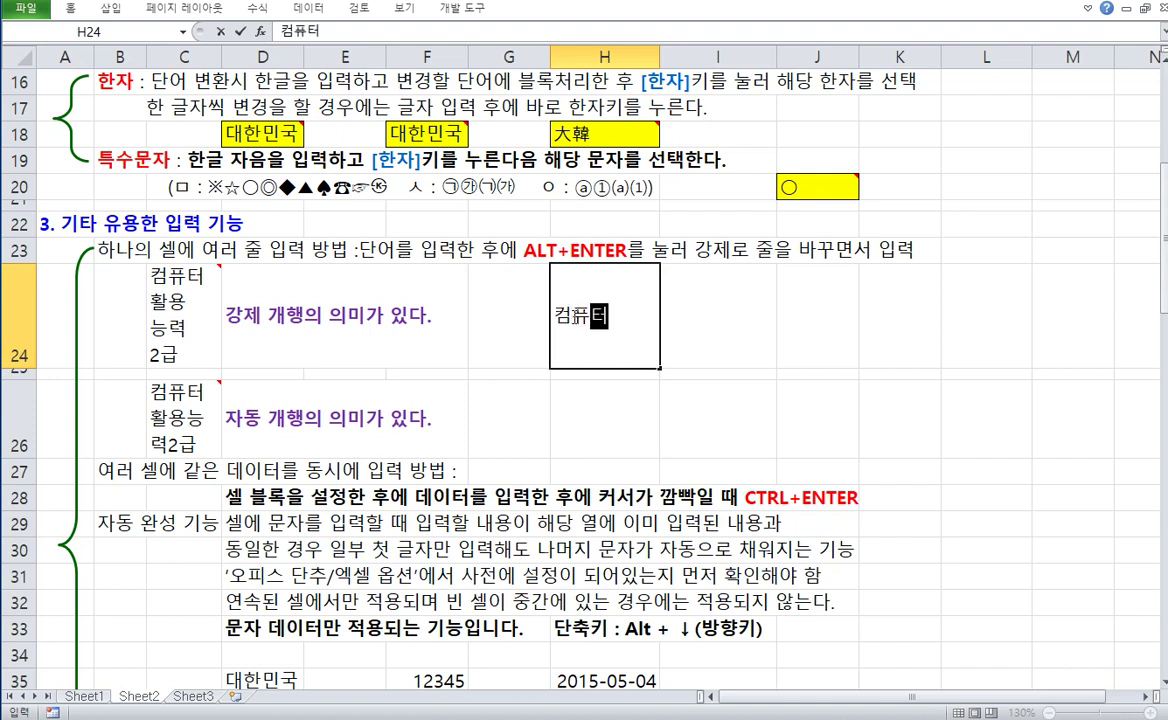
key("alt+Return")
type("활용")
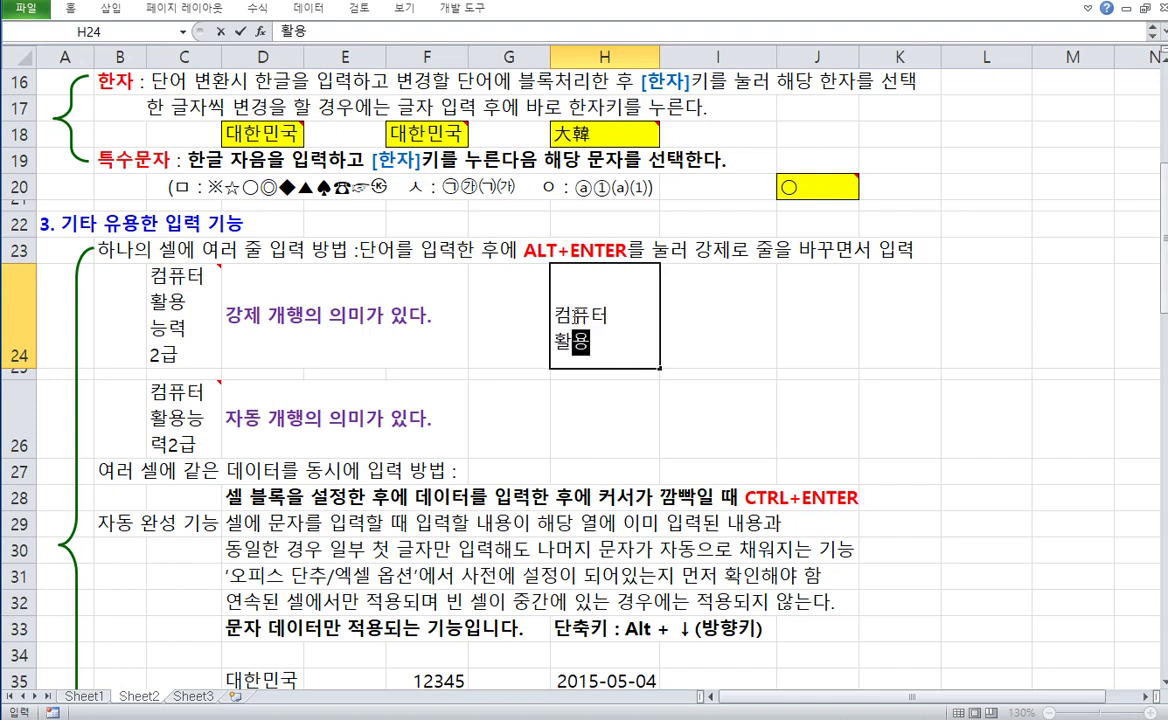
key("alt+Return")
type("ㄴ능력")
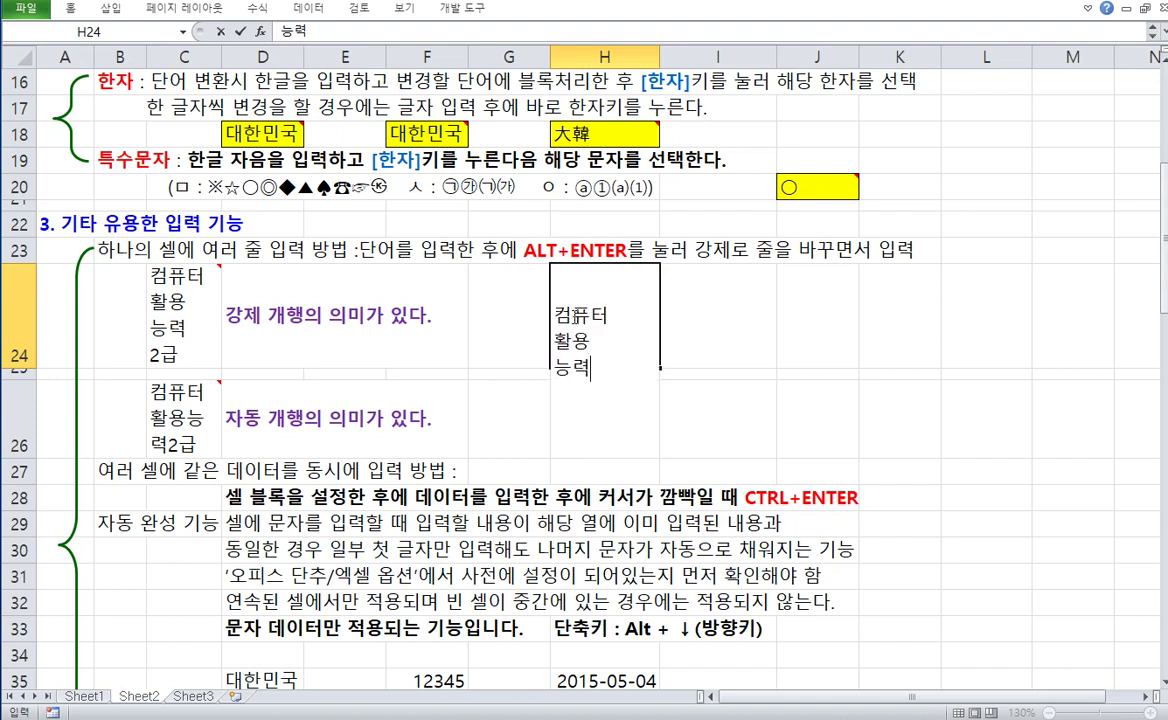
key("alt+Return")
type("2급")
key("Return")
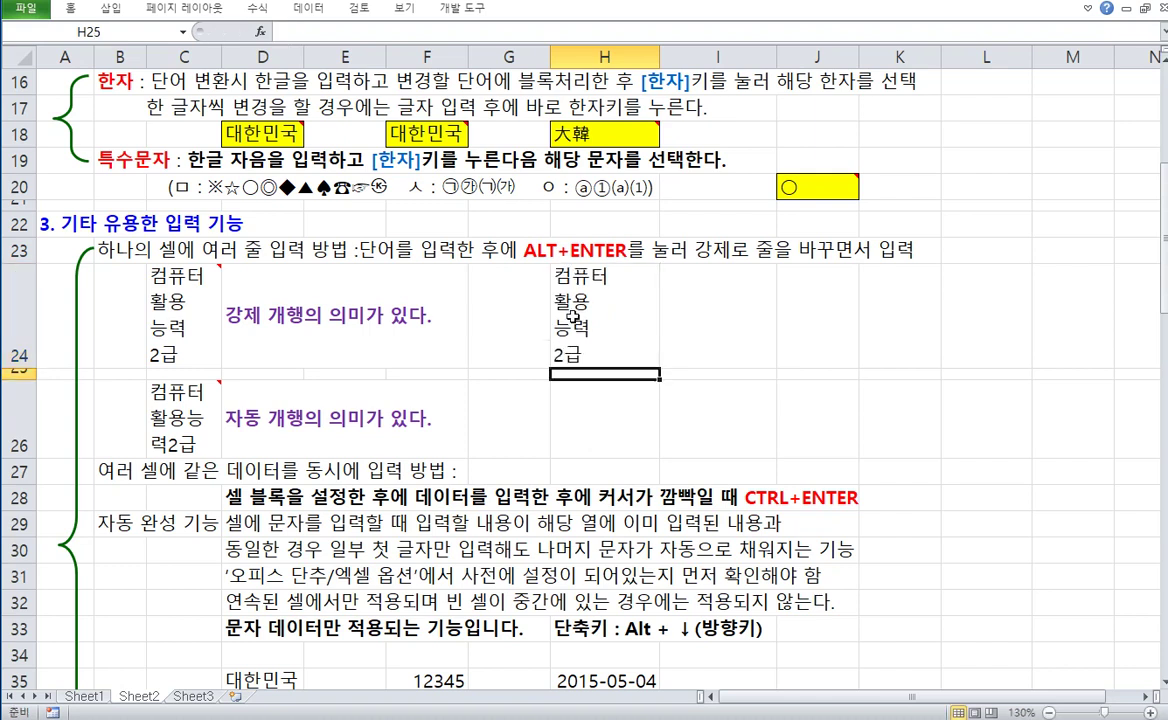
- Enter 컴퓨터활용능력 in H26 as a single line of text
left_click(572, 316)
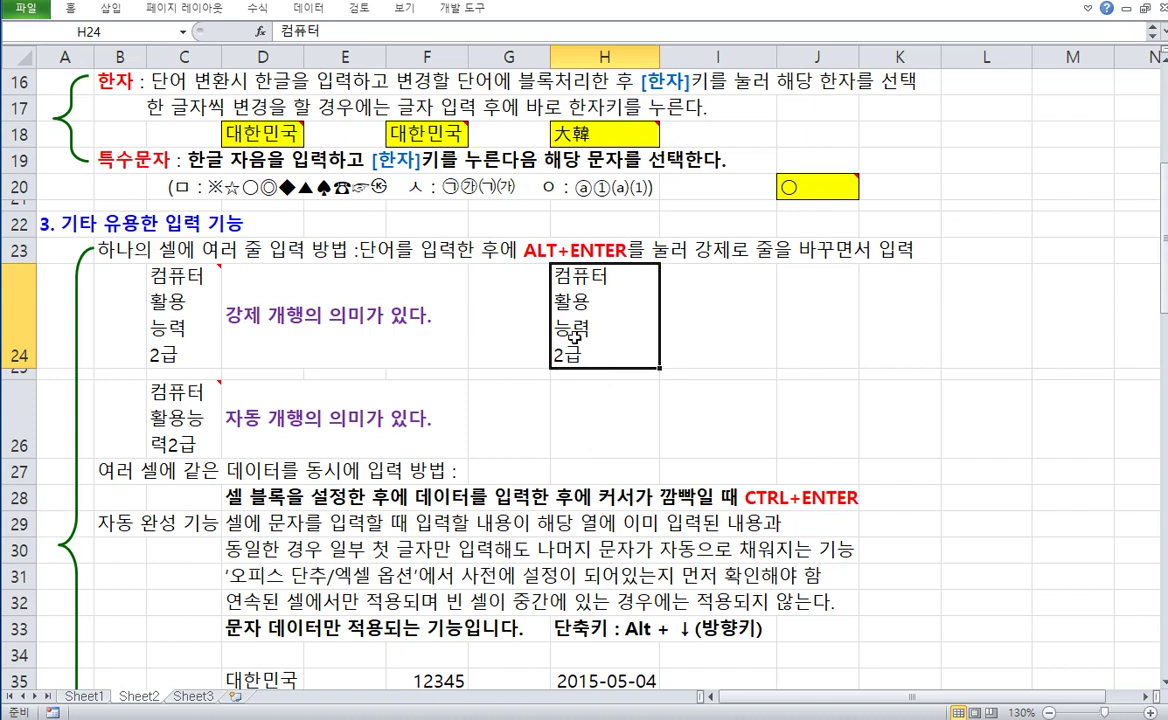
left_click(596, 412)
left_click(570, 330)
left_click(595, 434)
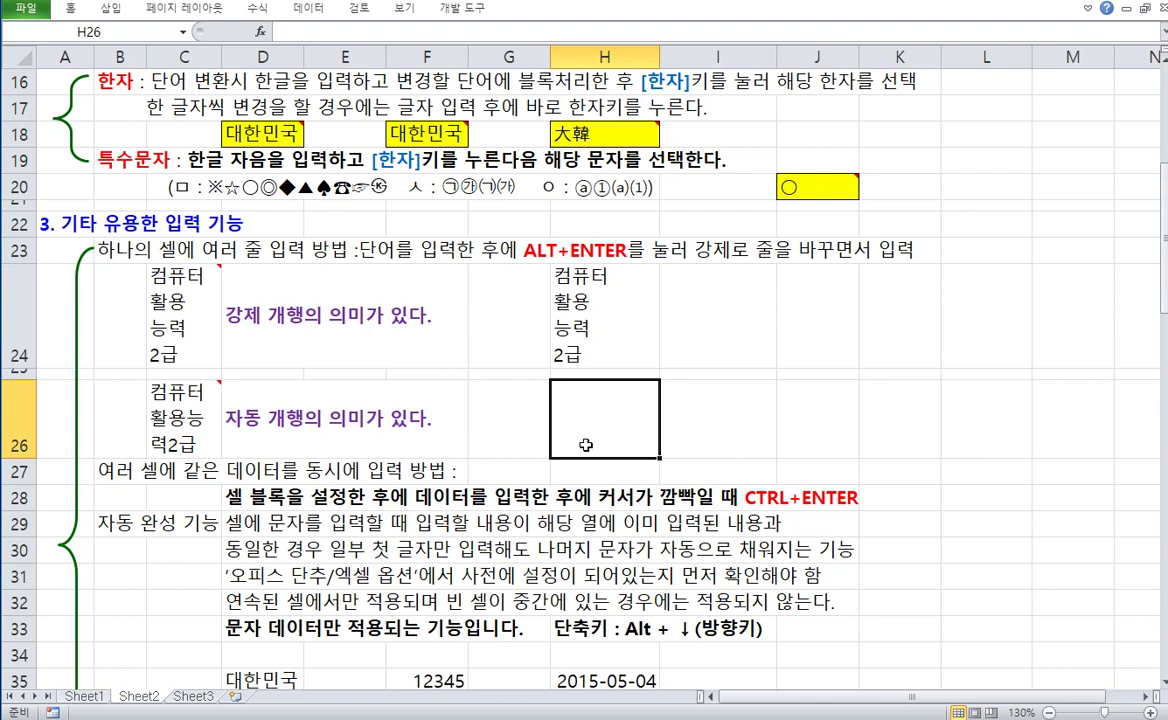
type("컴퓨터활용능")
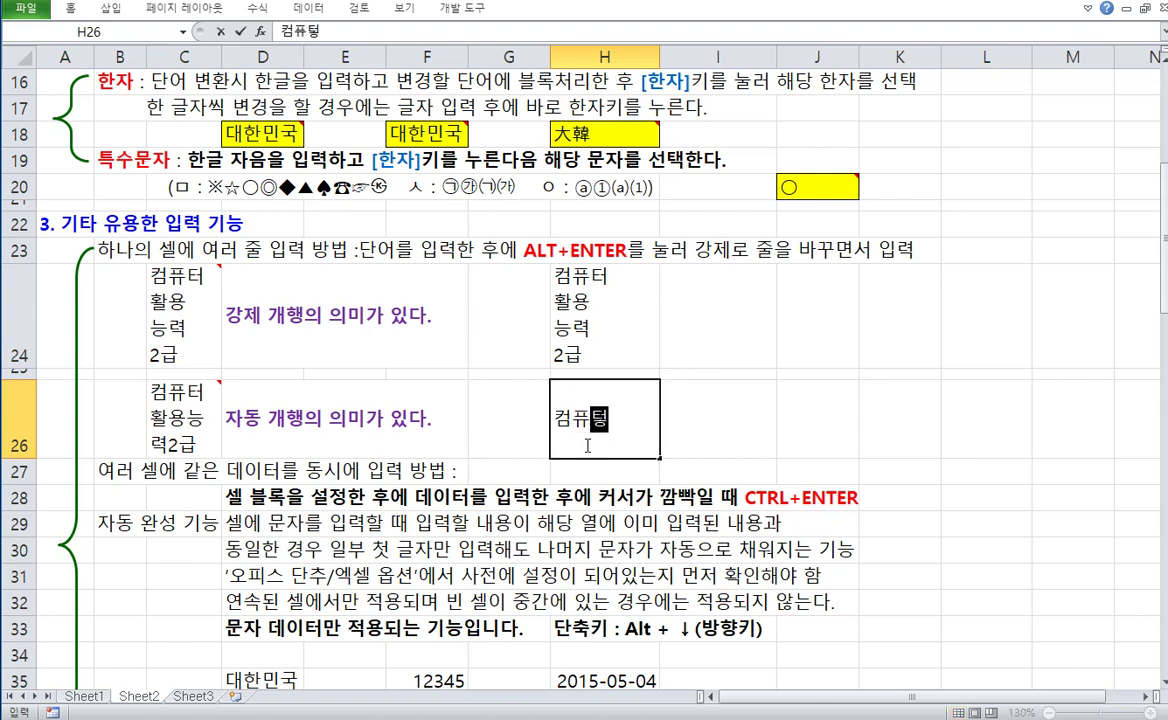
type("력")
key("Return")
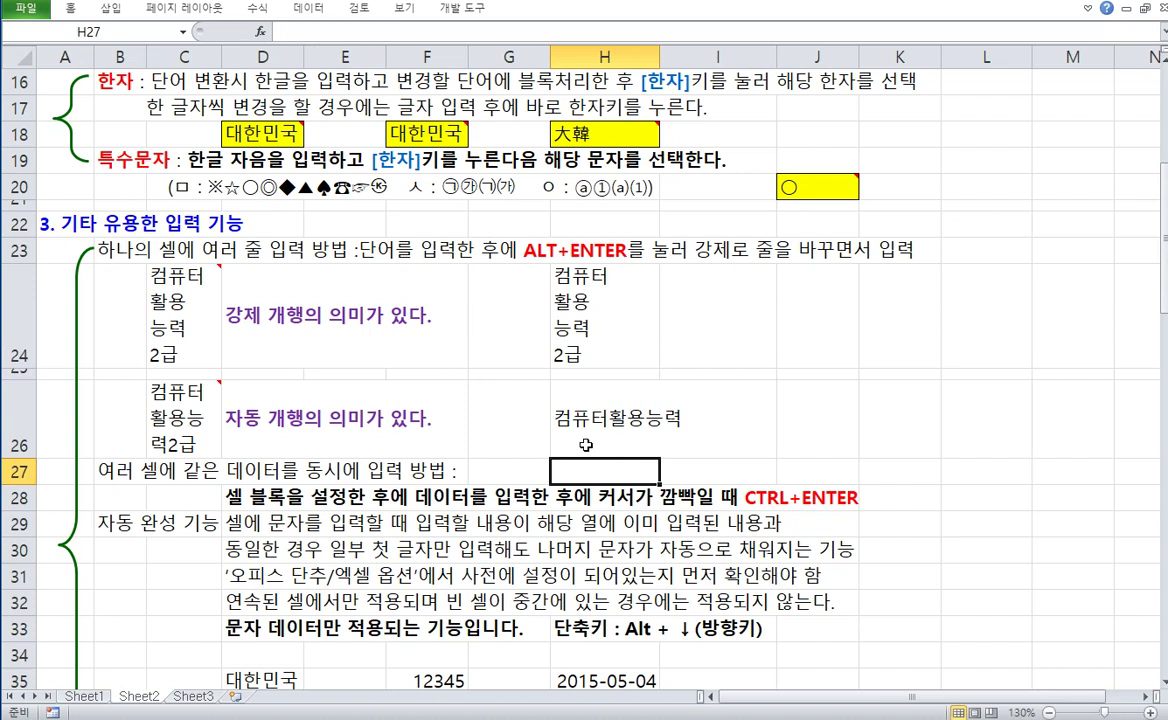
- Append 2급 to the end of the text in H26
left_click(585, 445)
key("F2")
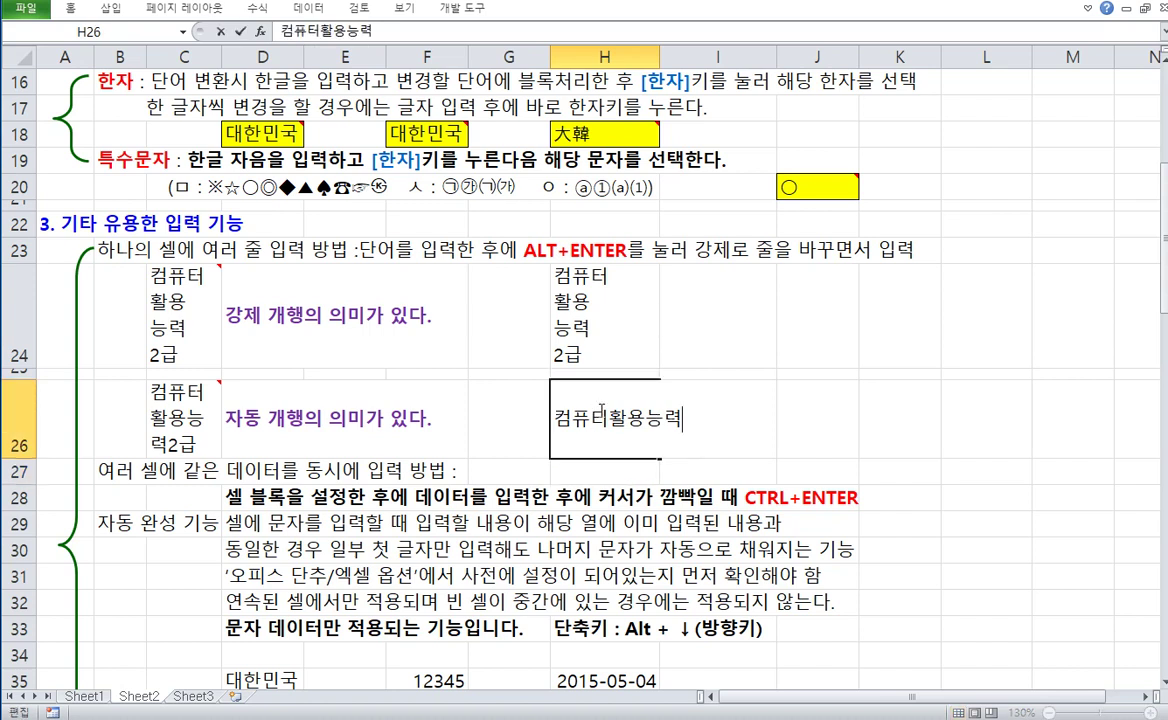
type("2급")
key("Return")
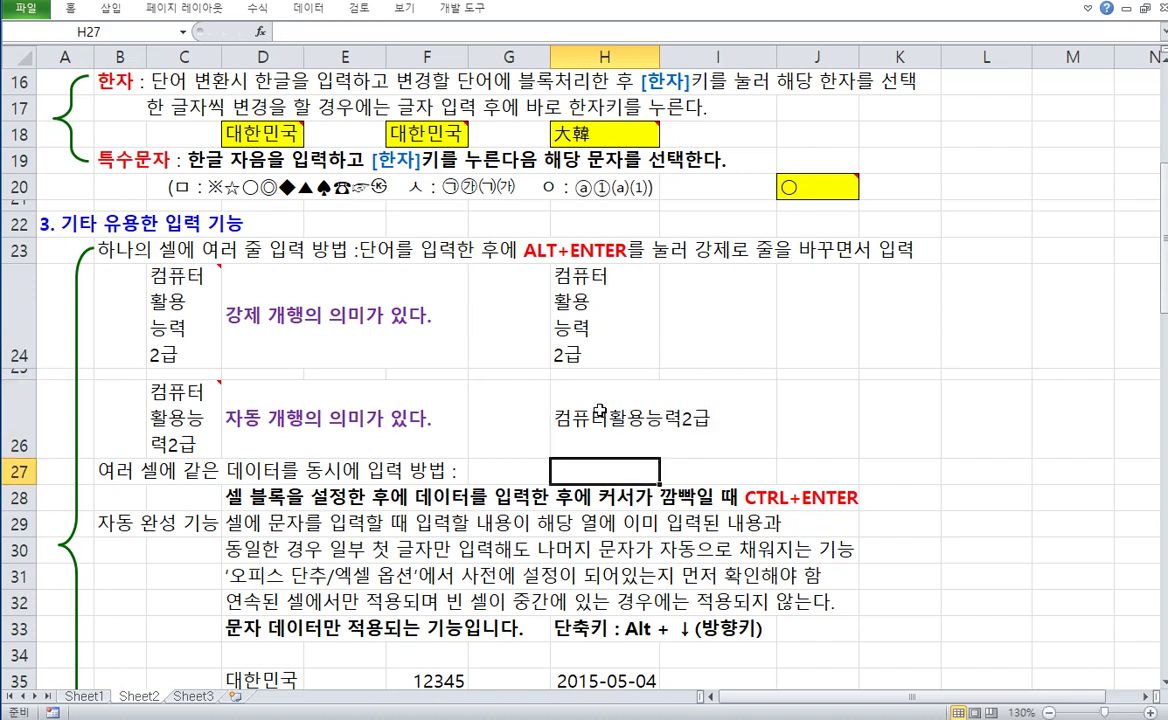
- Turn on text wrapping for cell H26
left_click(601, 407)
left_click(71, 10)
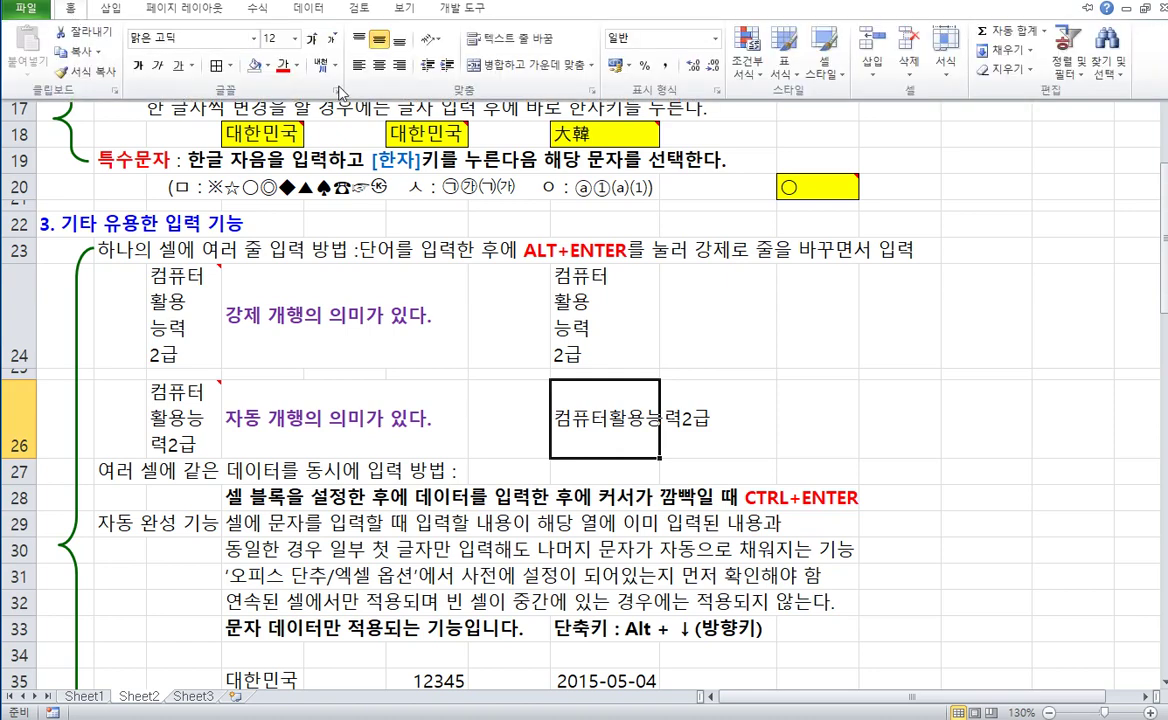
left_click(507, 45)
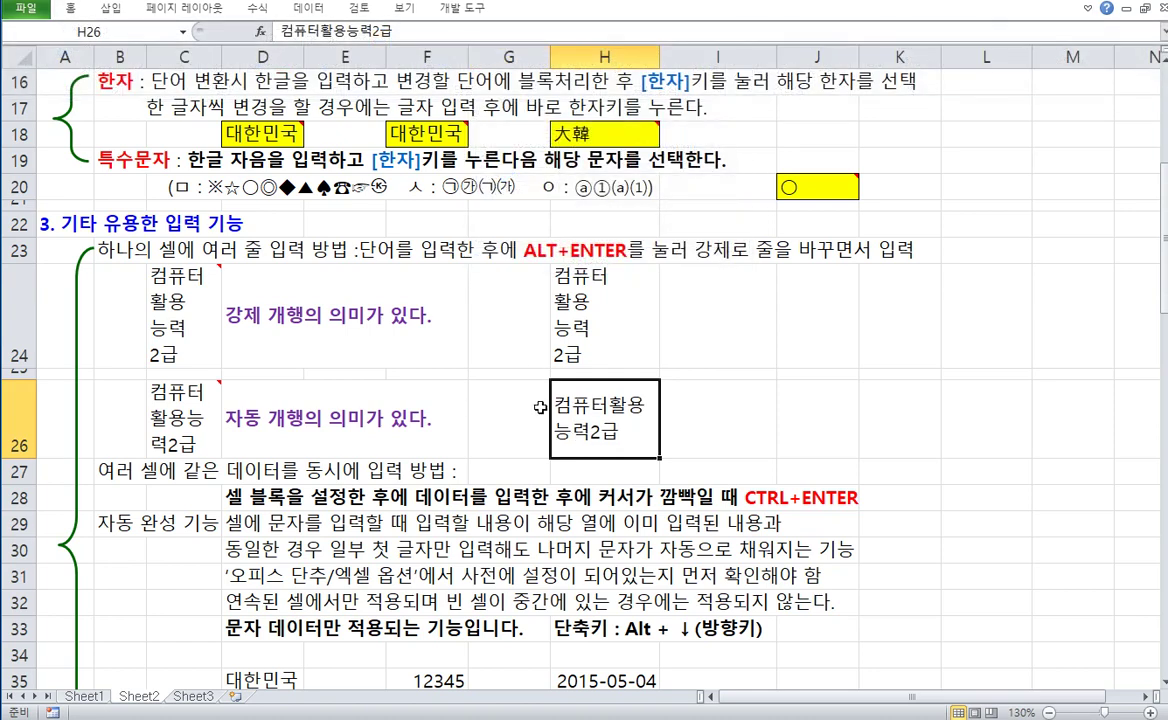
- Widen column H slightly, and select cell H24
mouse_move(660, 57)
left_mouse_down()
mouse_move(622, 61)
mouse_move(722, 57)
mouse_move(637, 63)
mouse_move(669, 57)
left_mouse_up()
left_click(658, 70)
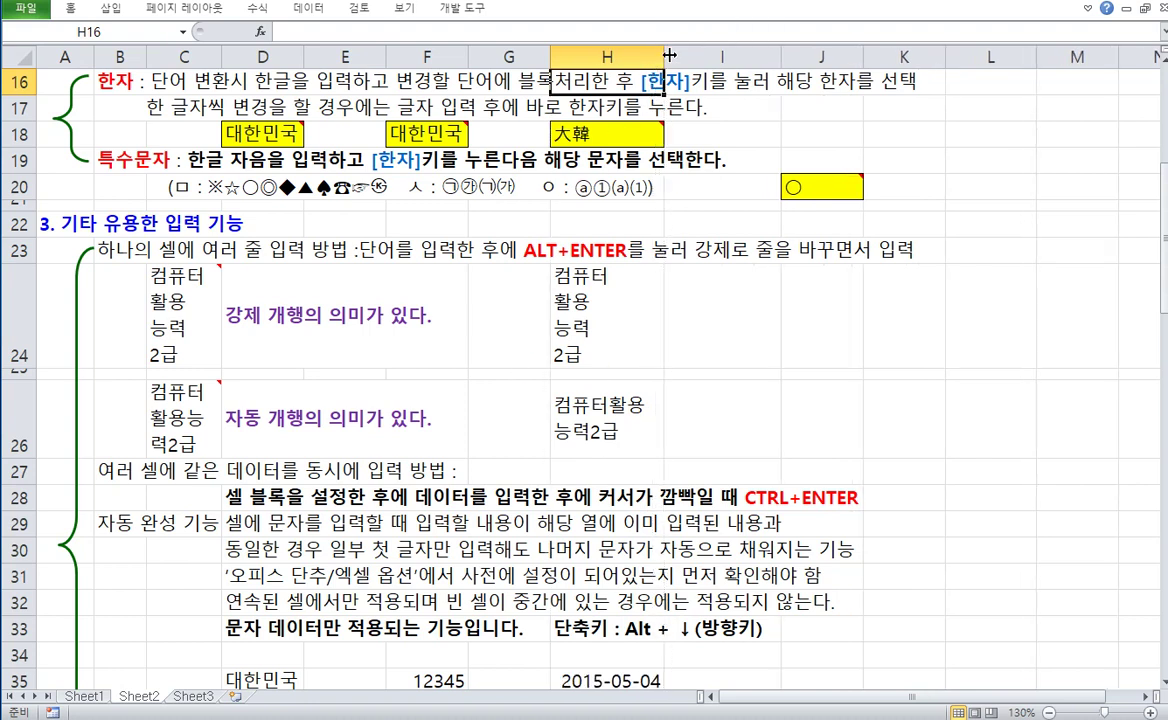
left_click(420, 371)
left_click(263, 384)
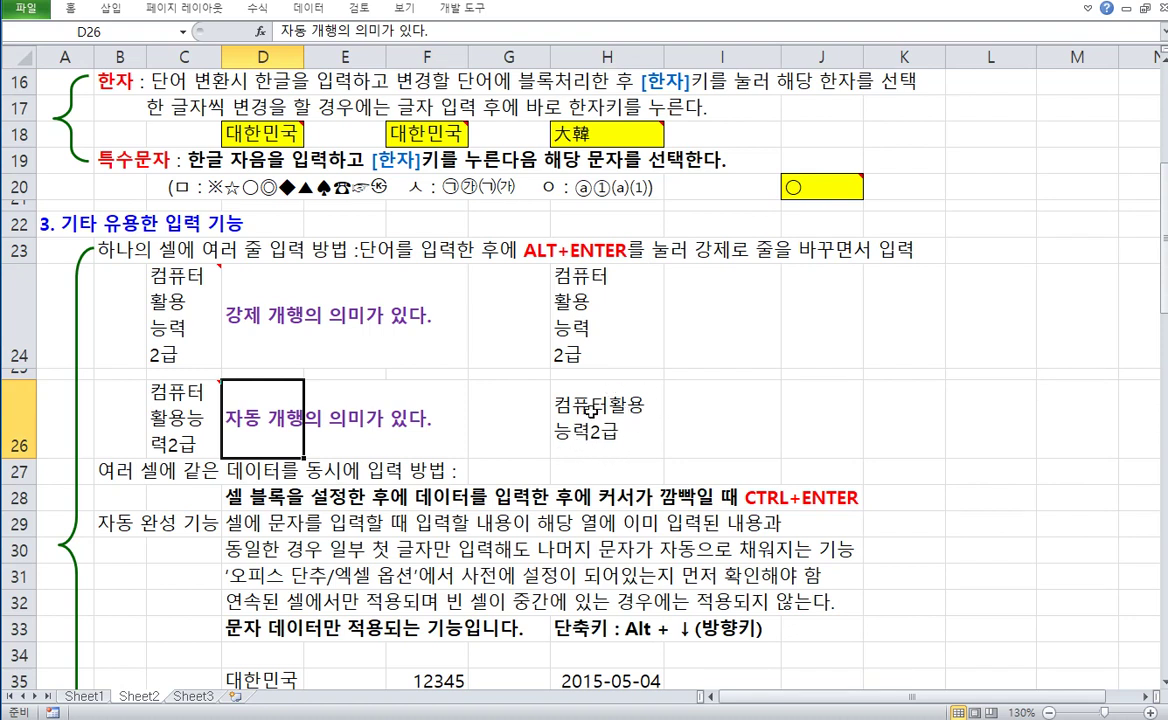
left_click(582, 330)
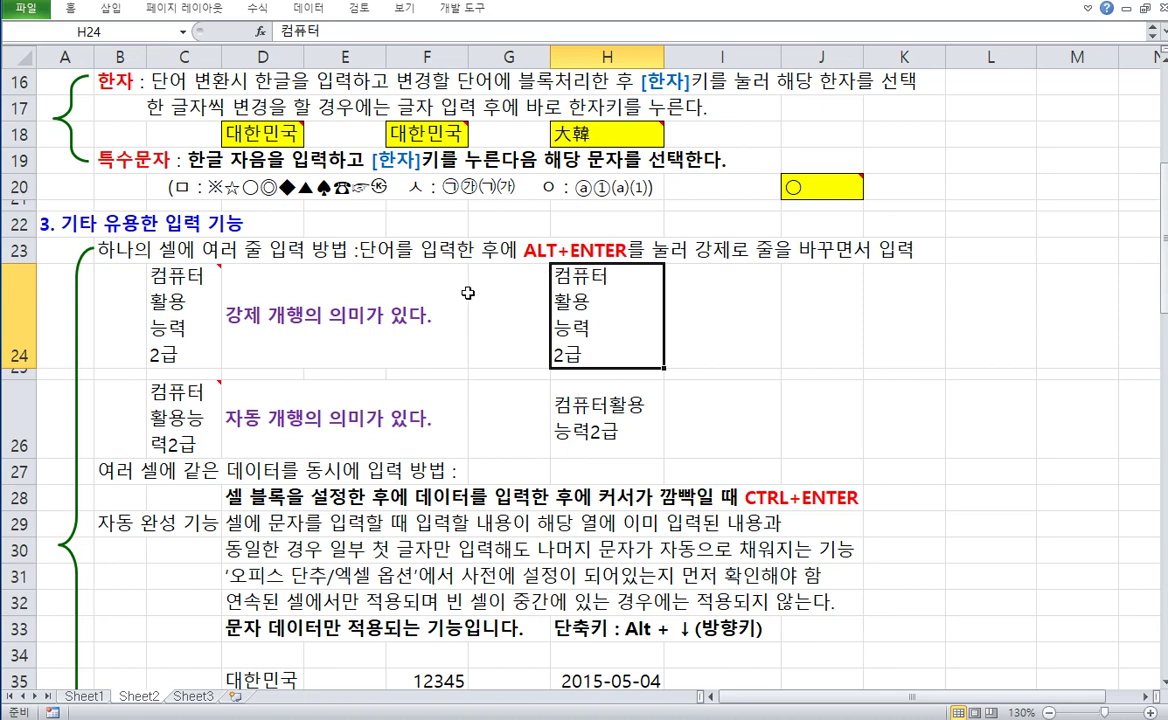
- Insert a space after the colon in the B23 text about entering multiple lines in one cell
left_click(113, 250)
double_click(113, 250)
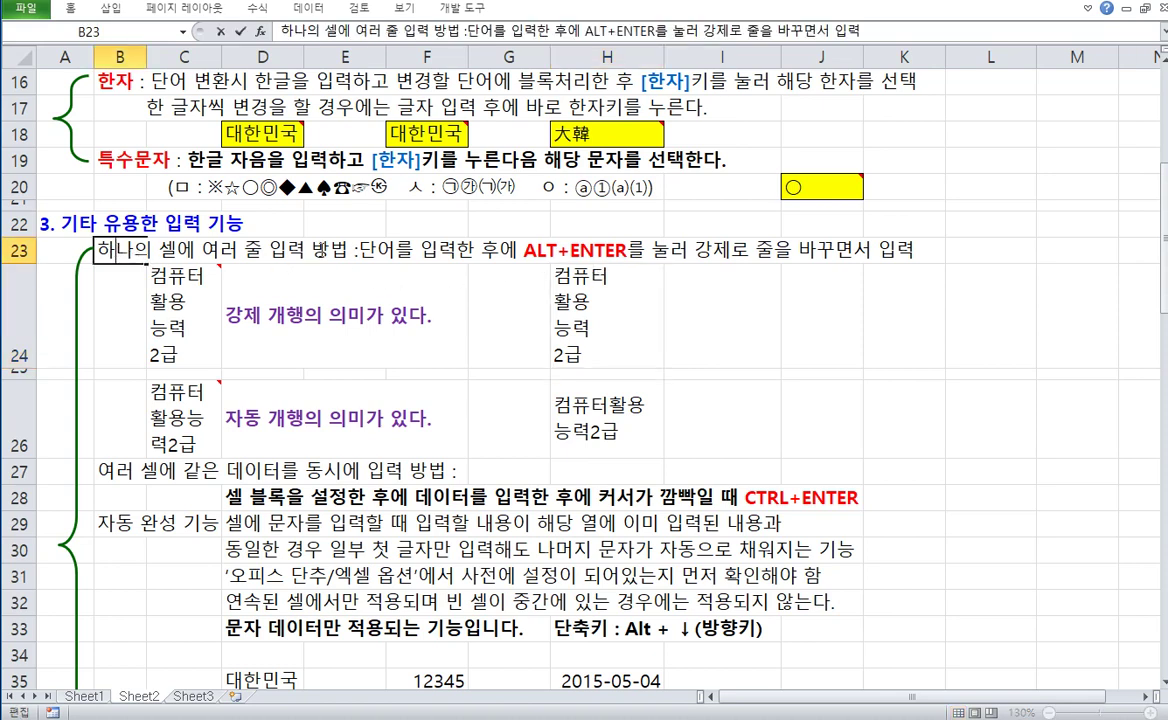
left_click(321, 311)
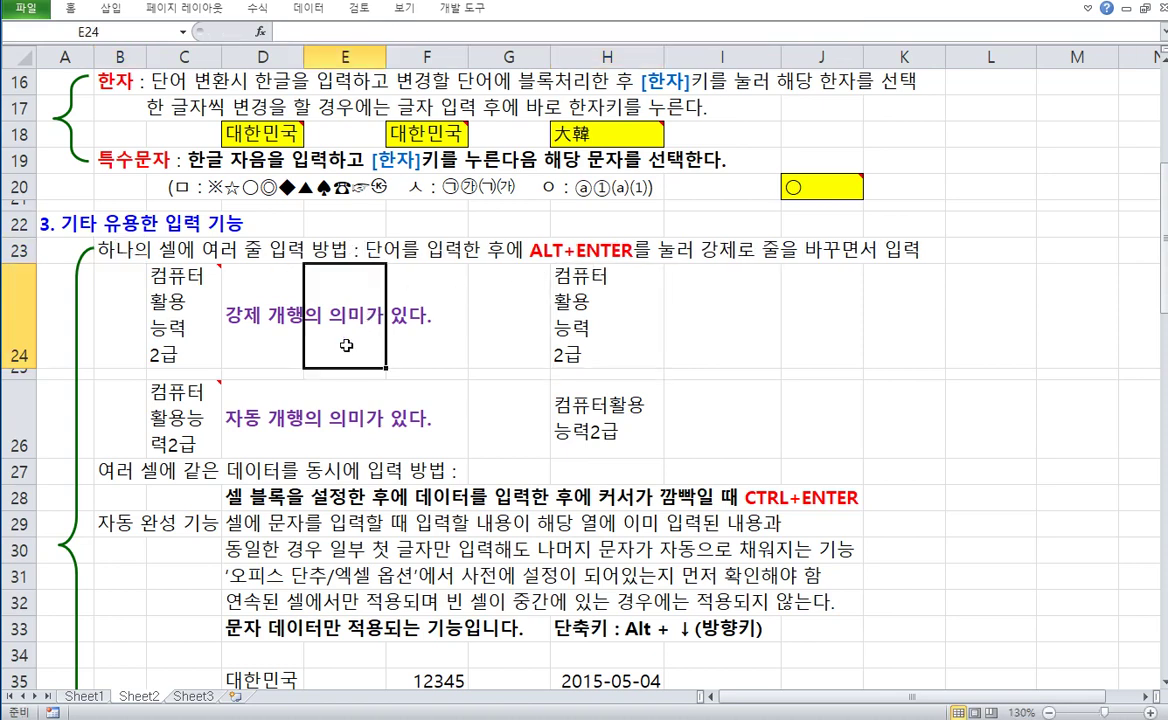
- Fill the whole range L31:M35 with a person's name in a single entry
scroll(324, 481, "down", 1)
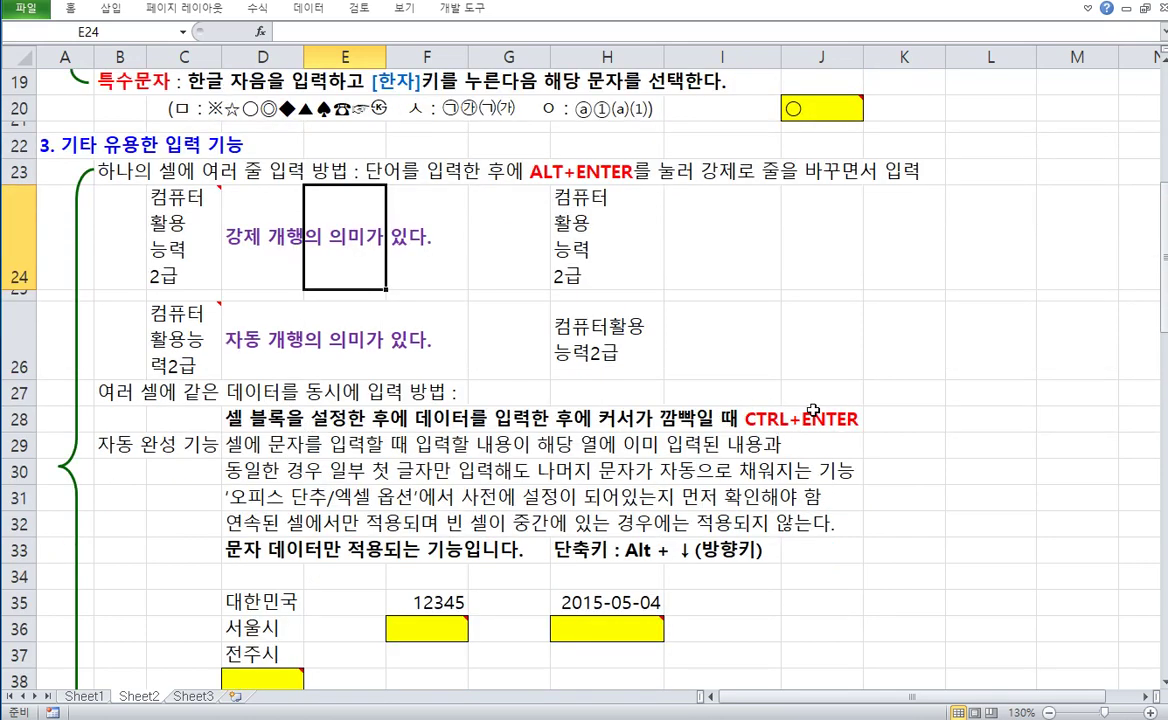
left_click_drag(962, 498, 1045, 583)
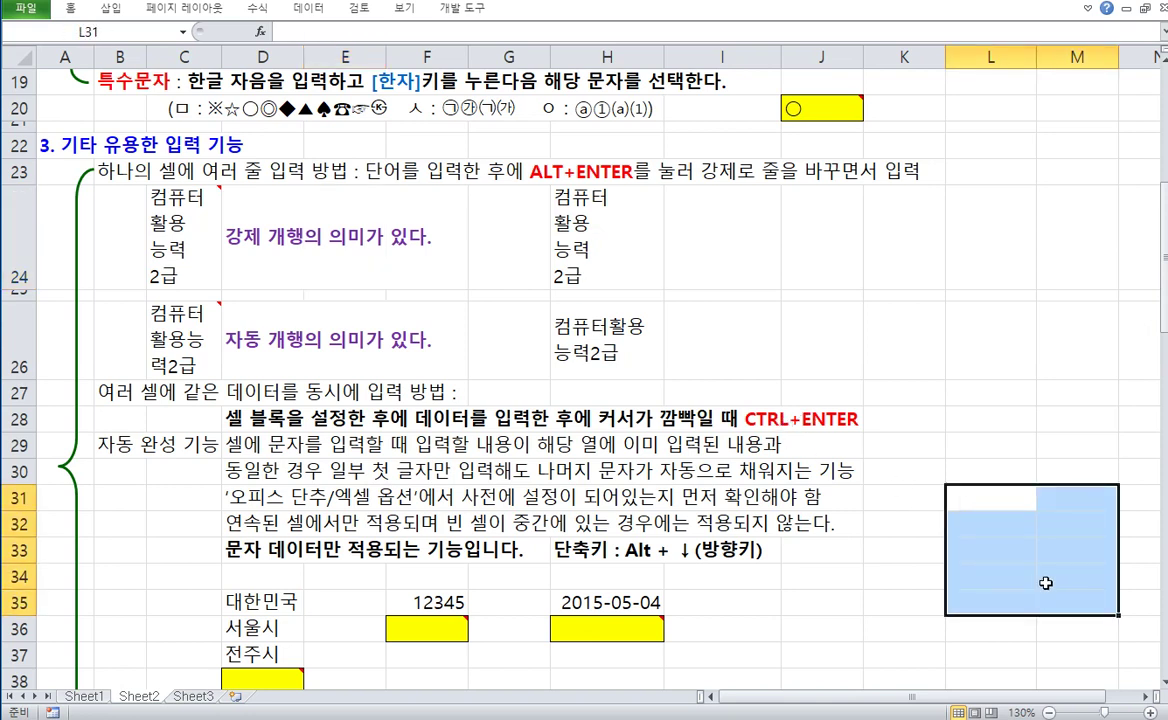
type("최우성")
key("ctrl+Return")
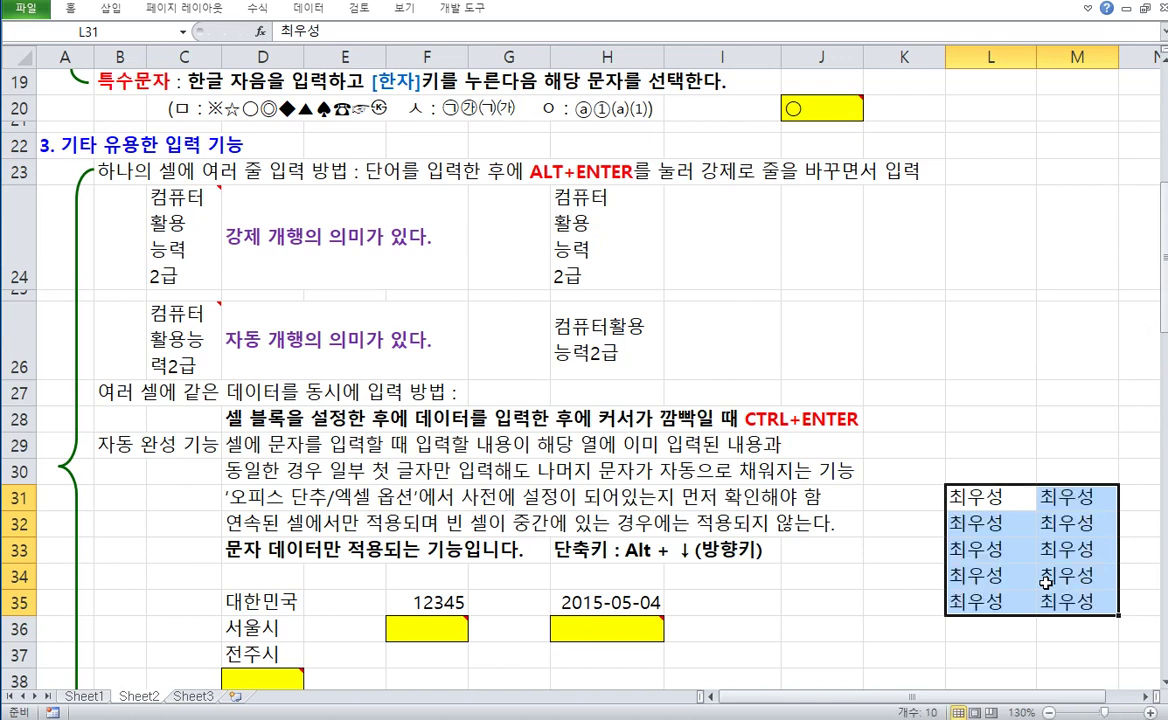
- Clear the range L31:M35 and fill all its cells at once with 컴도사
key("Delete")
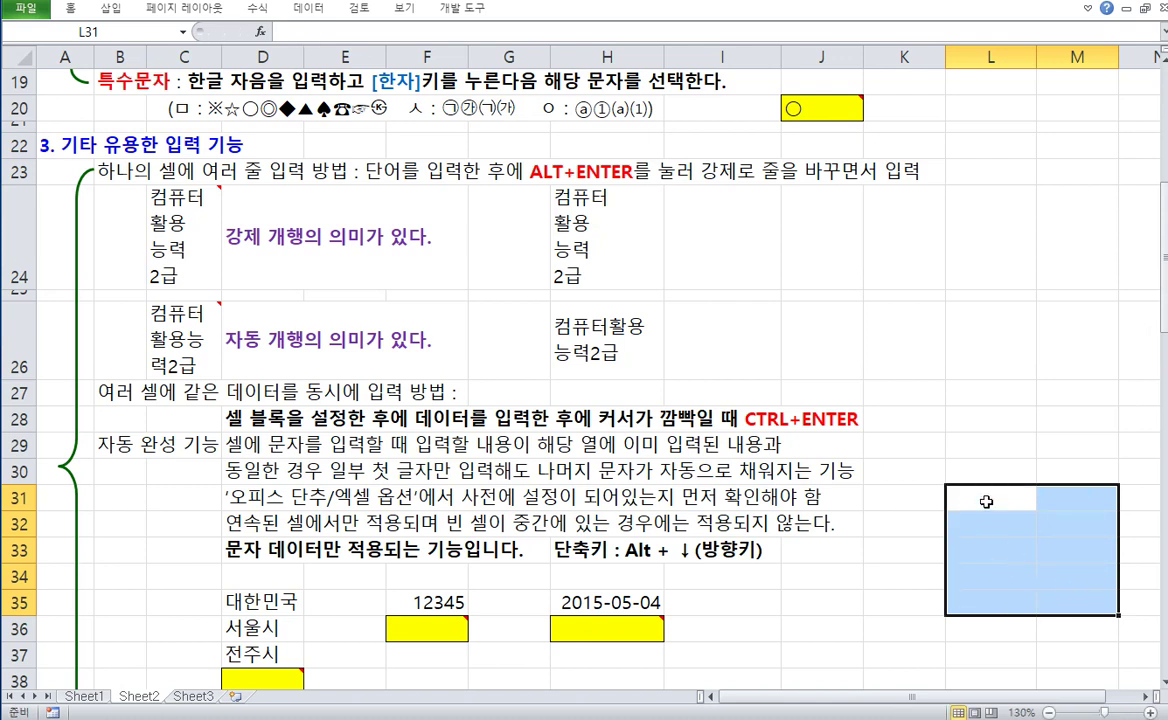
type("컴도사")
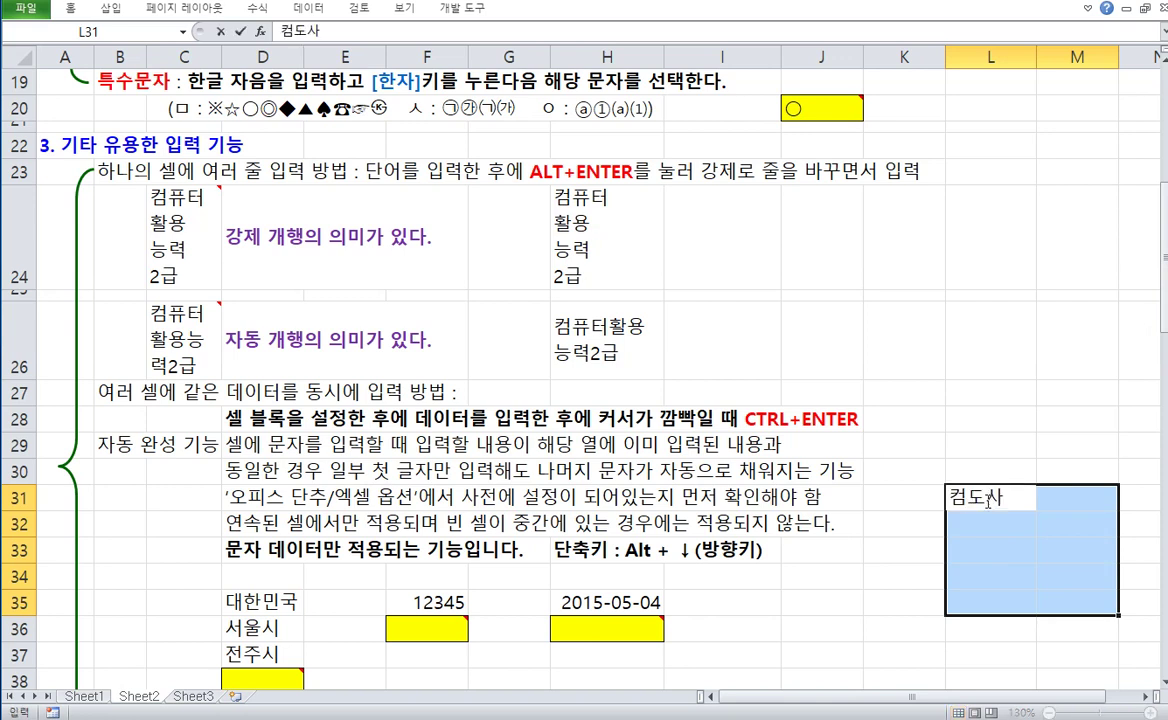
key("ctrl+Return")
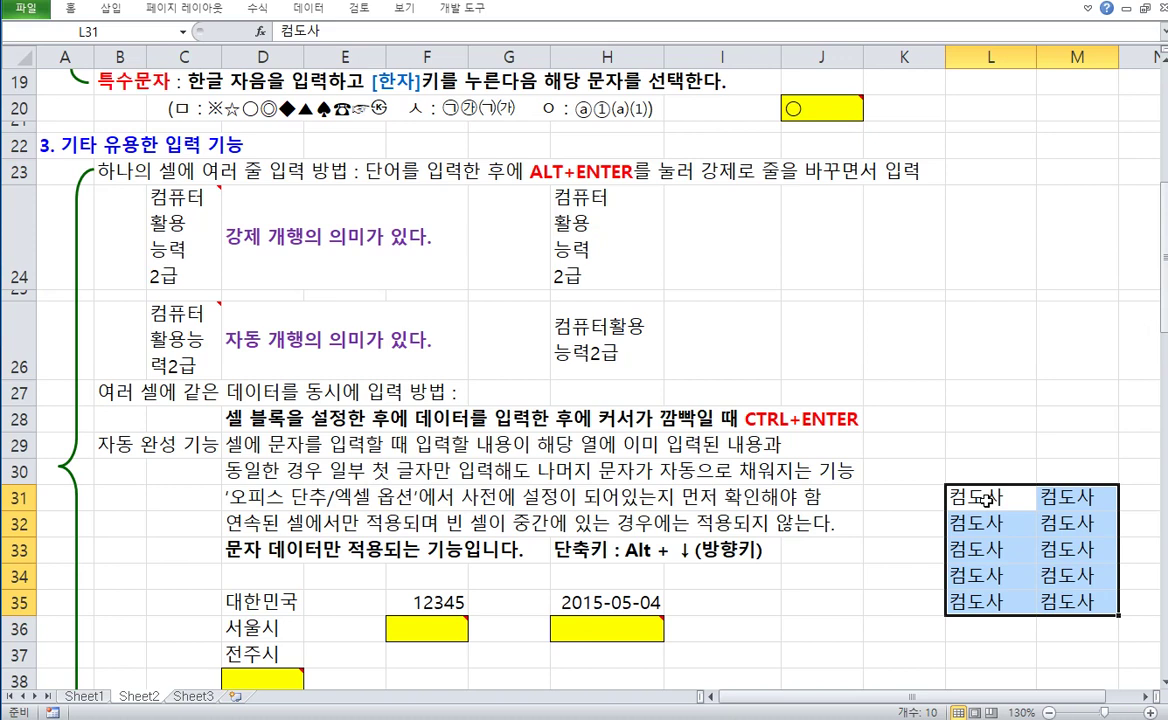
- Clear the 컴도사 entries from L31:M35, emptying the first cells one by one, and select K30
key("BackSpace")
key("Return")
key("BackSpace")
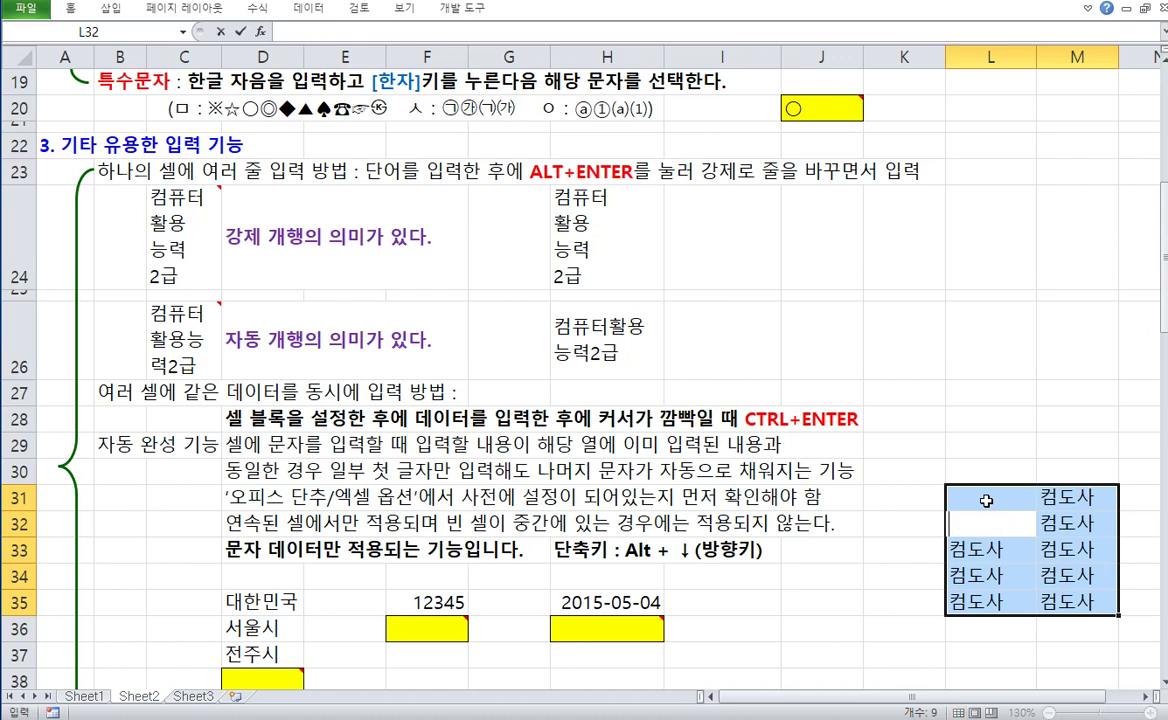
key("Return")
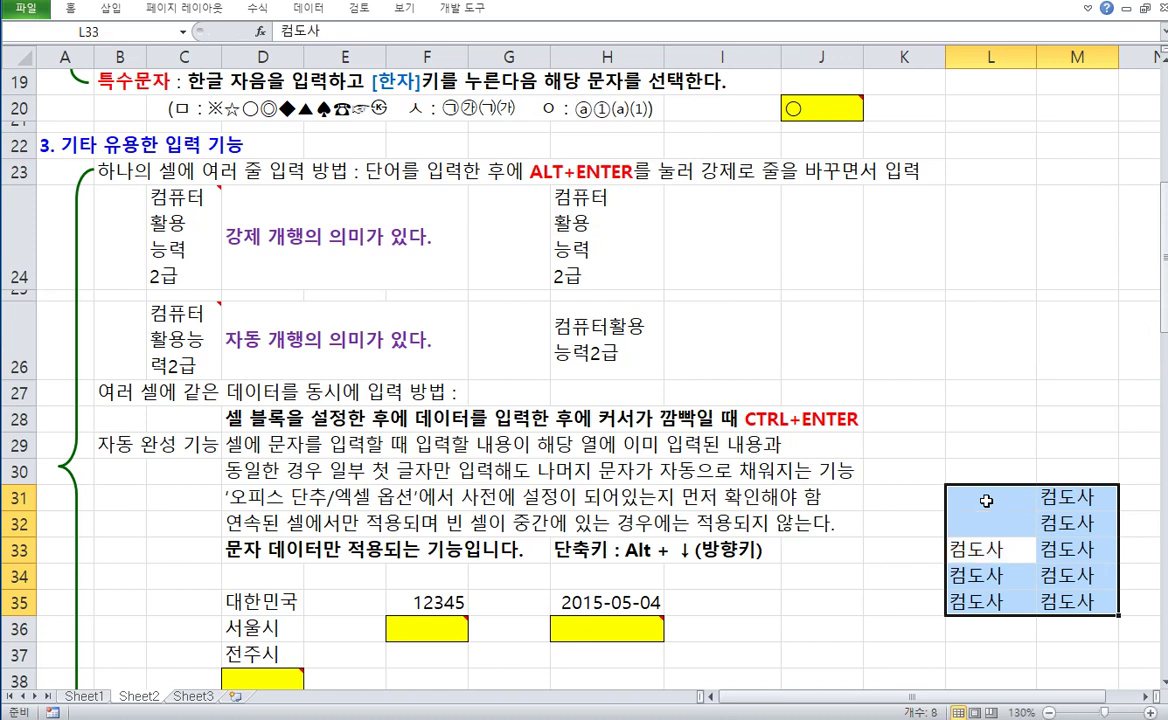
key("Delete")
left_click(975, 520)
left_click(900, 470)
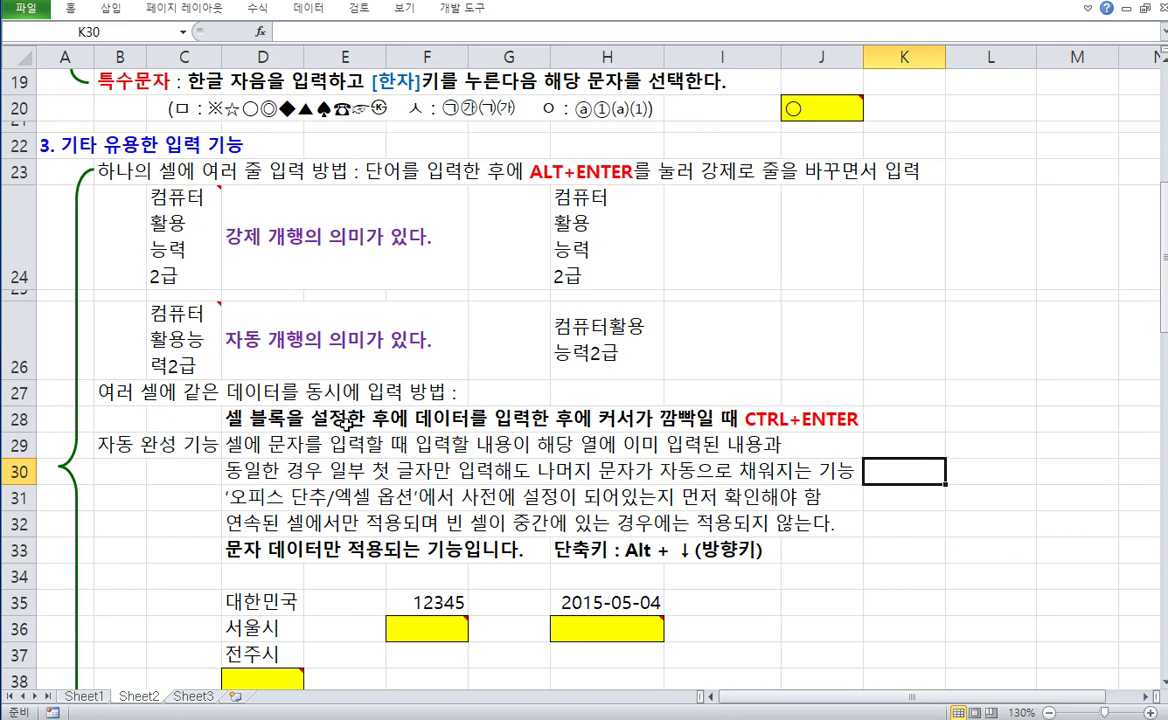
- Enter 서울시 in D38 using AutoComplete from the entries above, and reselect the cell
scroll(345, 423, "down", 1)
left_click(108, 383)
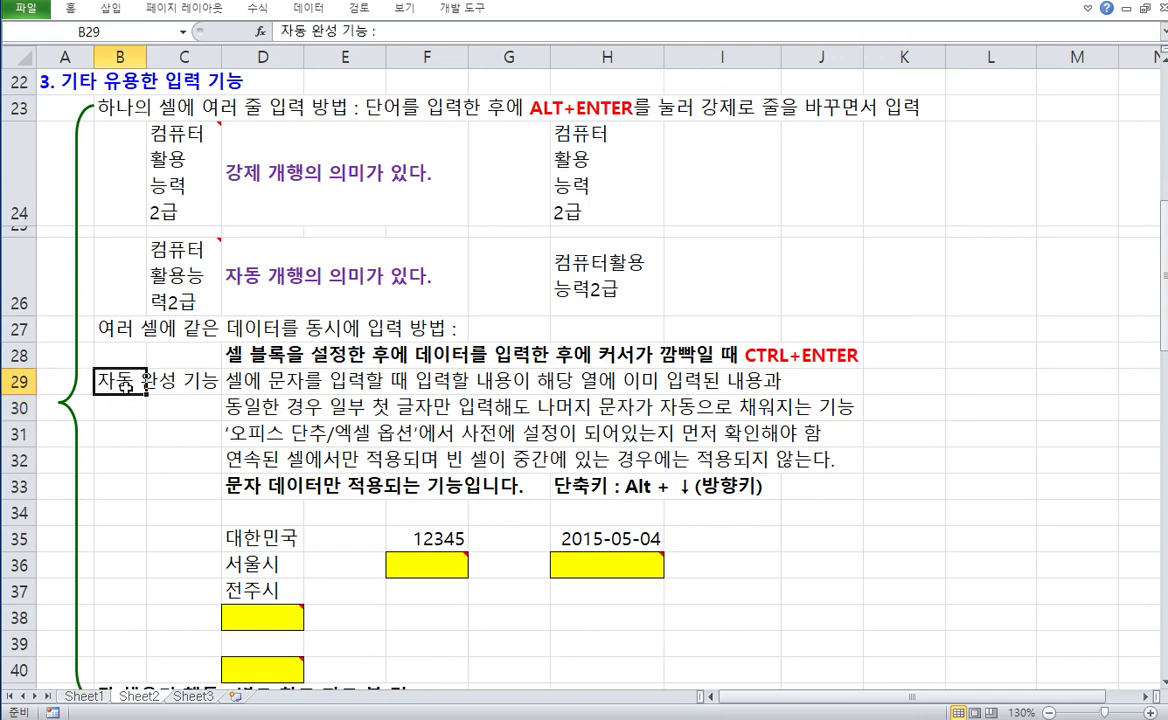
scroll(125, 386, "down", 1)
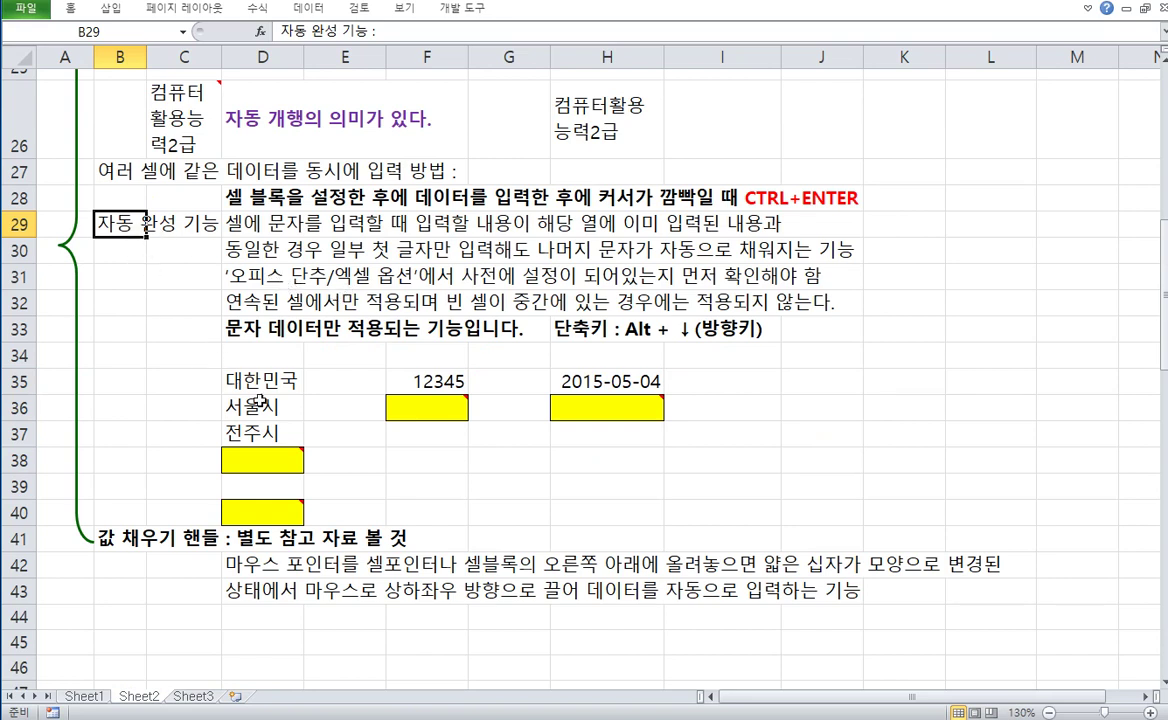
left_click(262, 459)
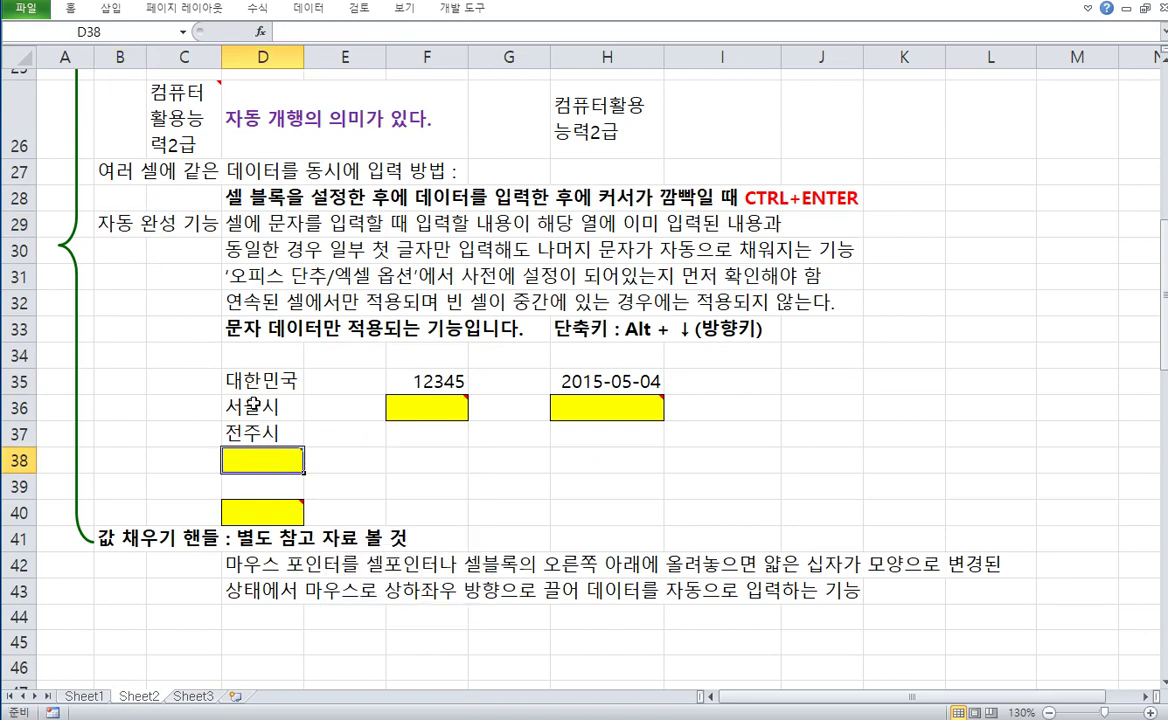
left_click(254, 404)
left_click(240, 430)
left_click(261, 469)
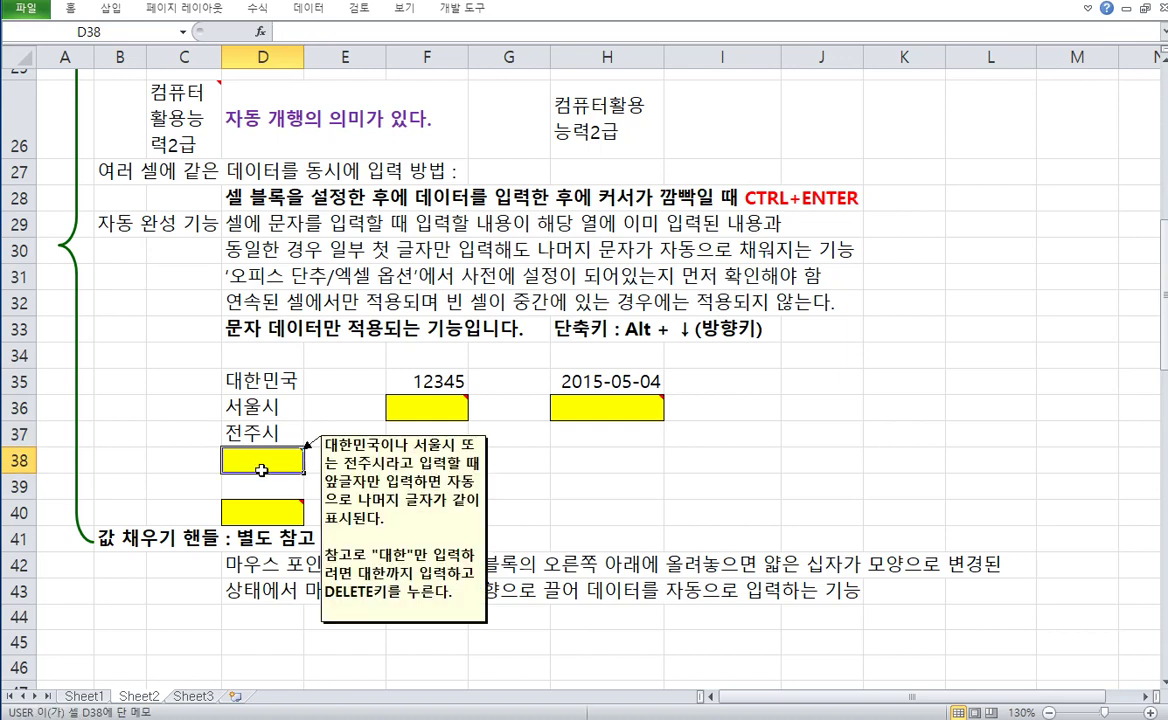
type("서울시")
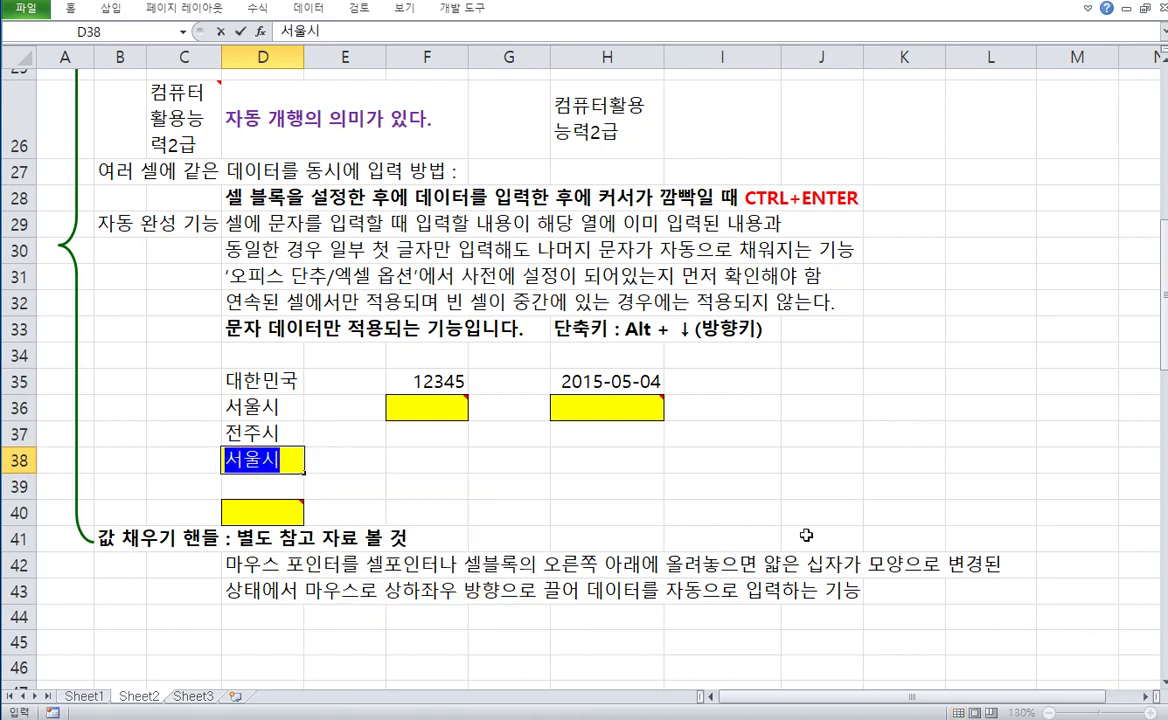
key("Return")
key("Up")
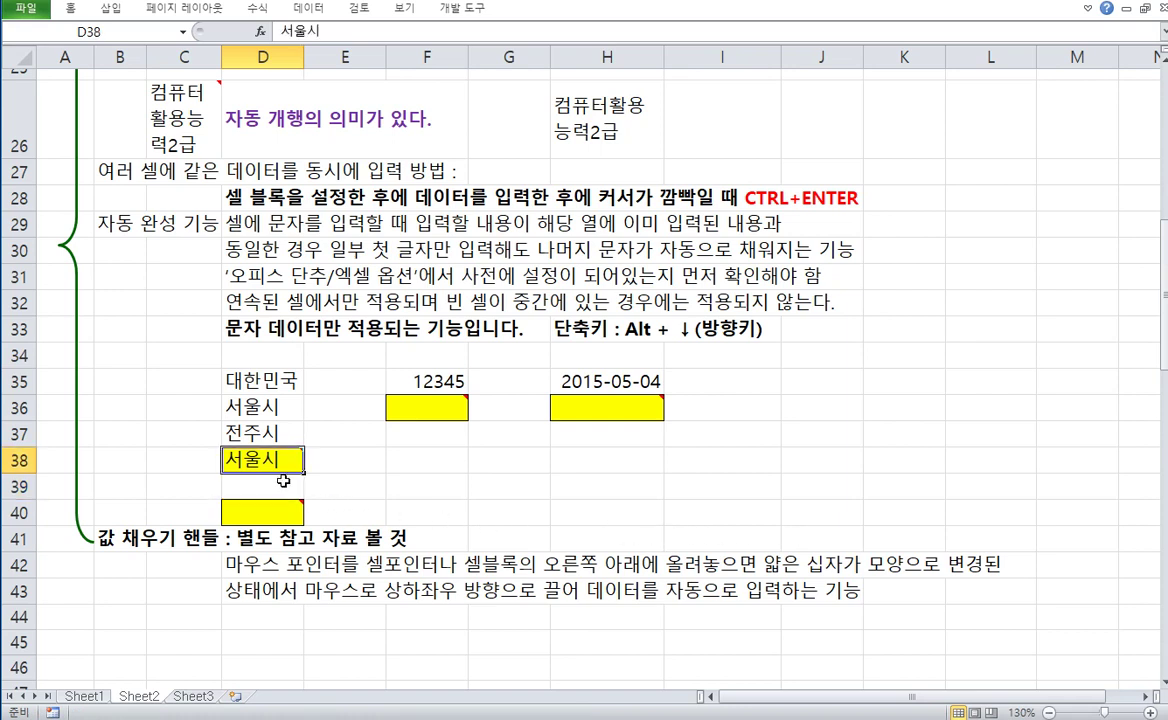
- Enter only 서울 in D38 by discarding the AutoComplete ending, and empty the cell
mouse_move(281, 462)
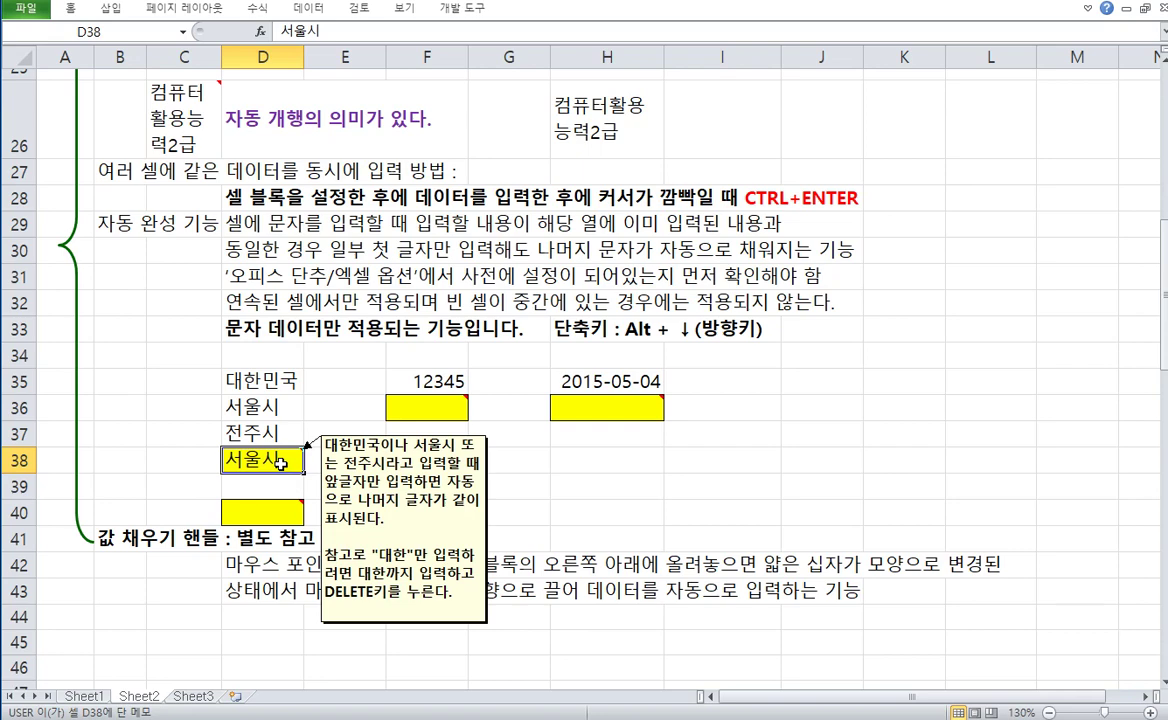
type("서울")
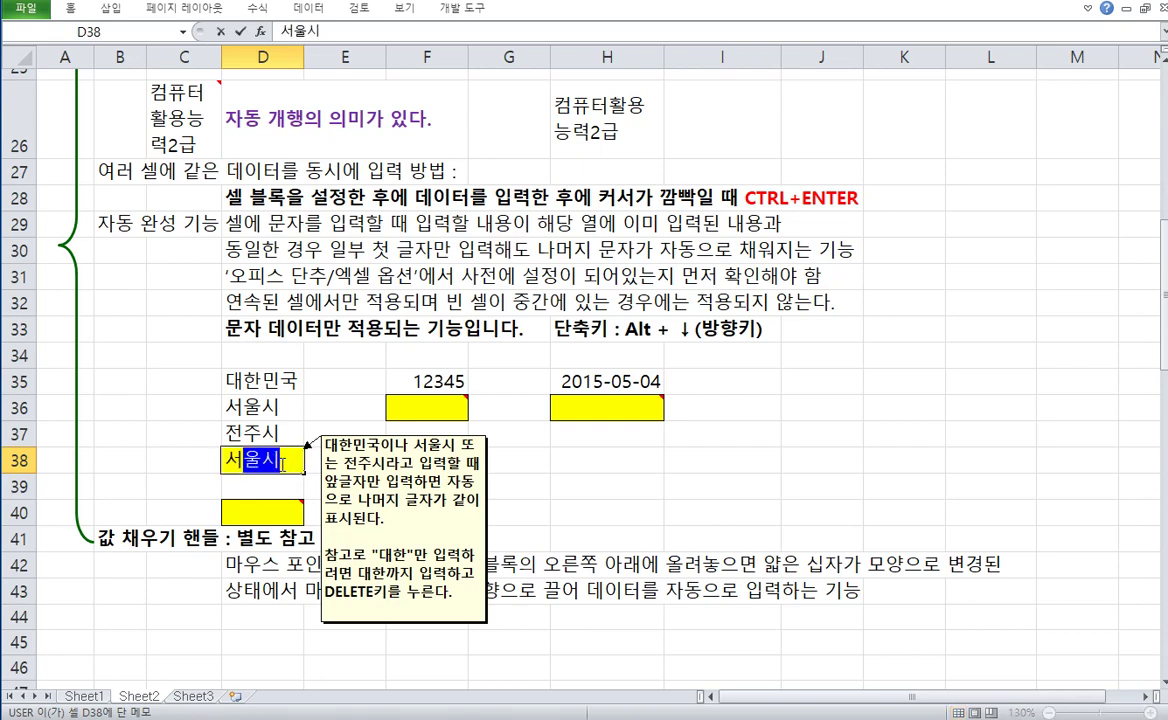
key("Delete")
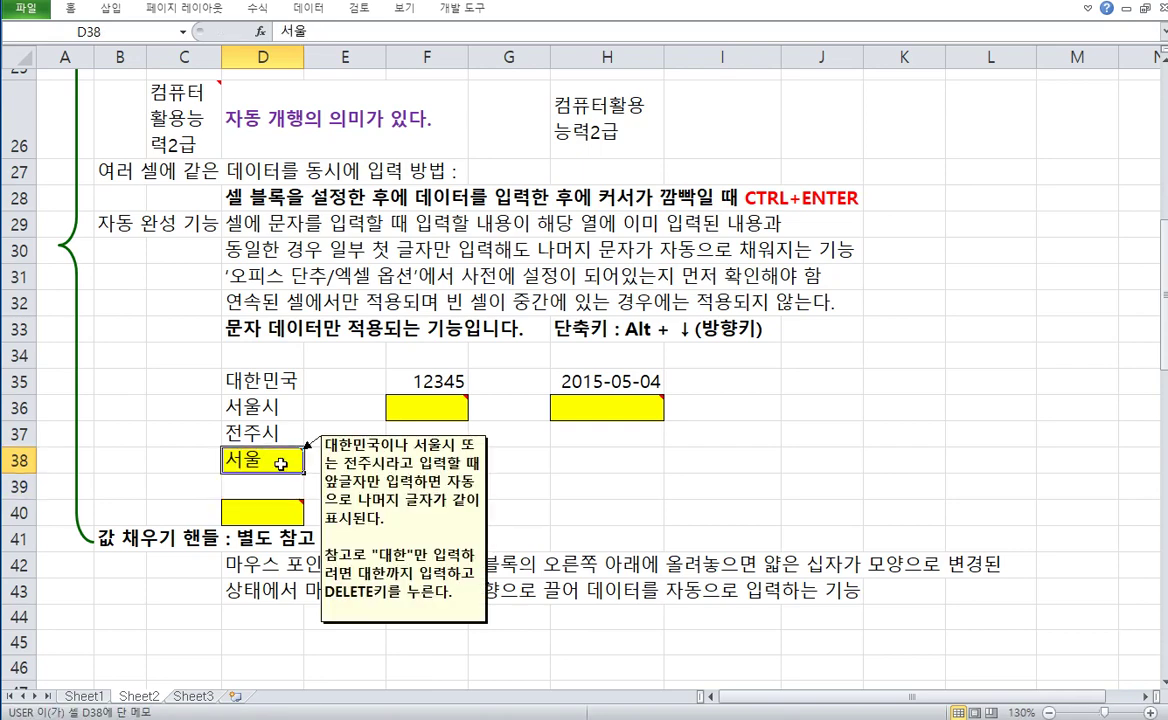
key("Escape")
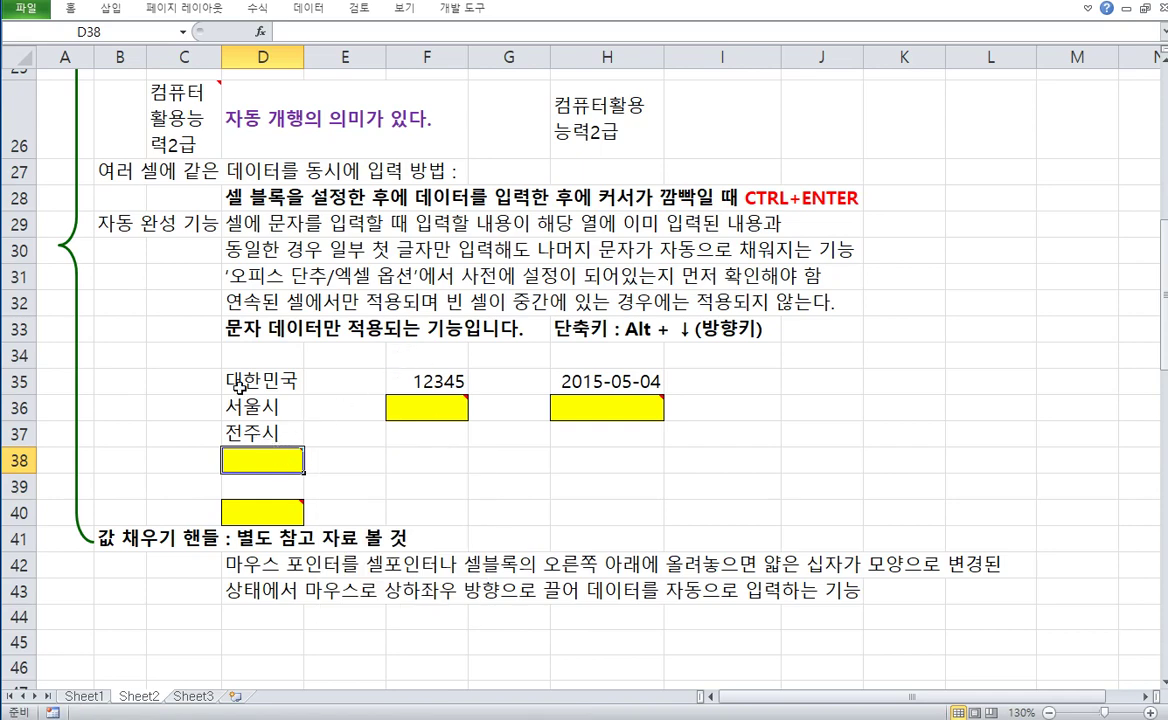
- Try AutoComplete with 서 in D40, which is not adjacent to the filled cells, and cancel the entry
left_click_drag(230, 375, 247, 437)
left_click(245, 461)
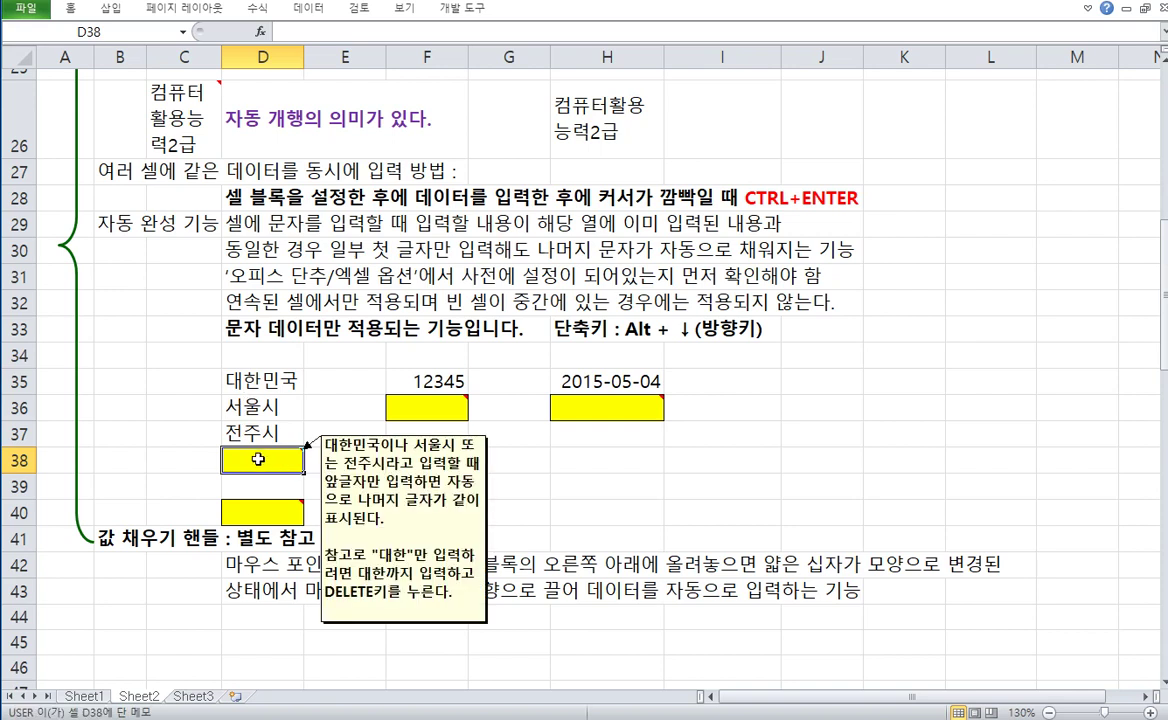
left_click_drag(108, 226, 200, 229)
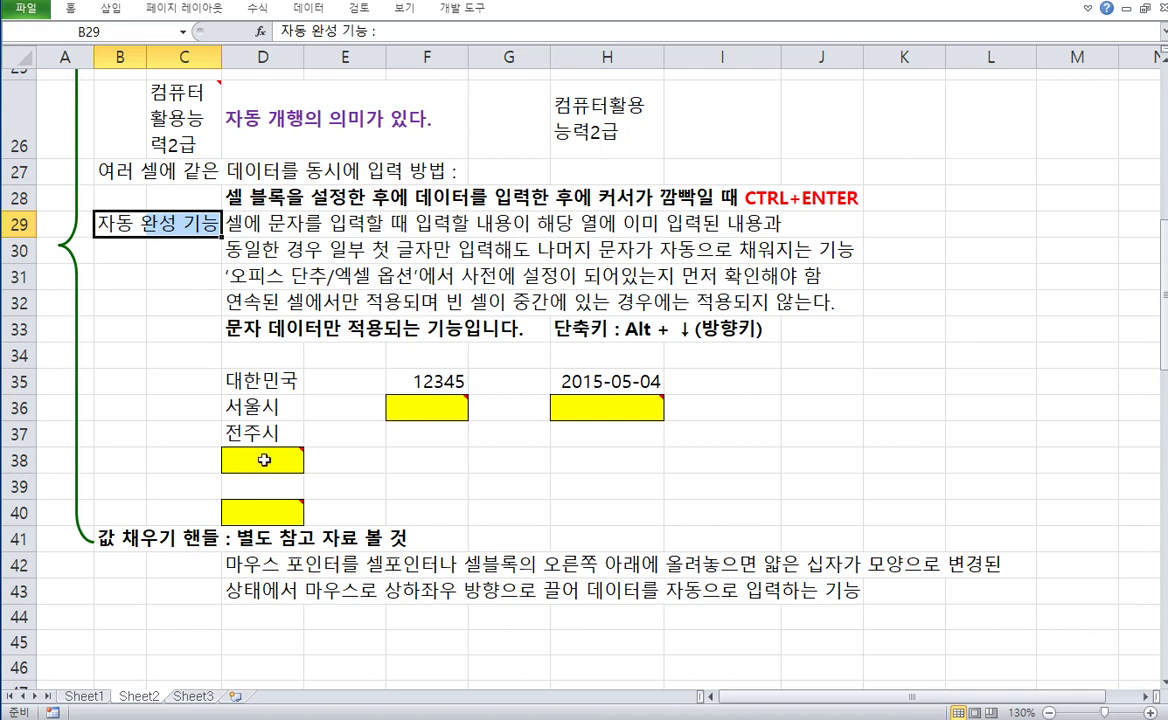
left_click(281, 510)
type("서")
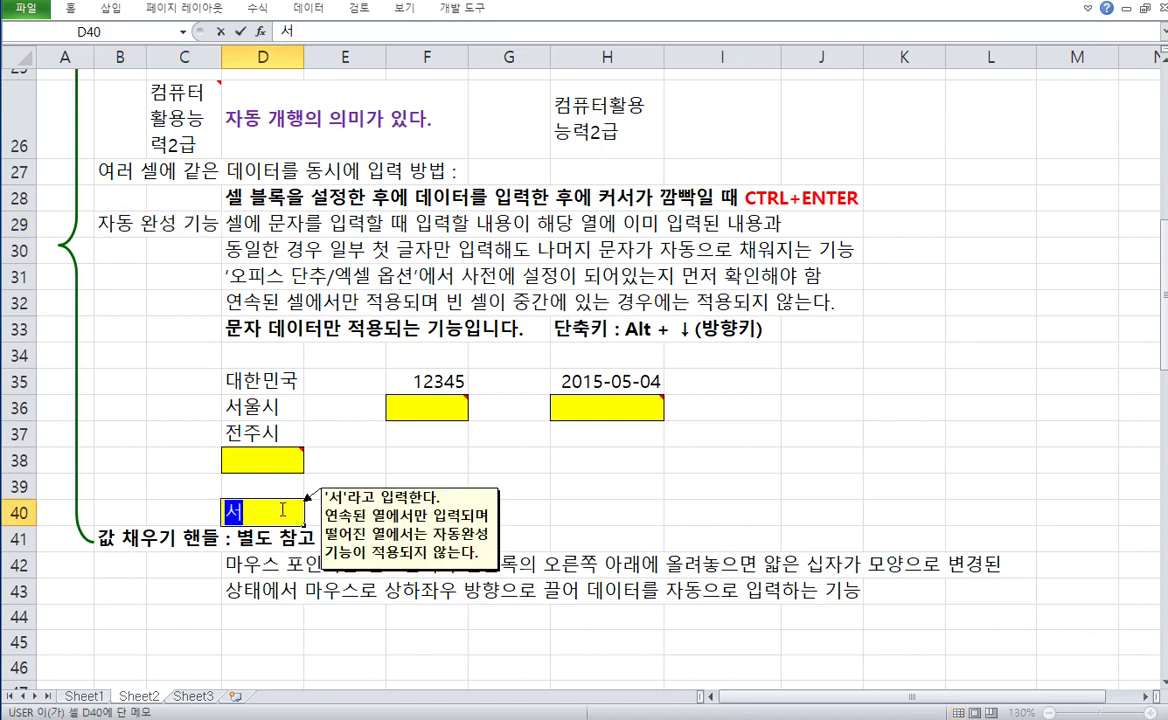
key("Escape")
- Show the drop-down list of existing column entries for D38 and close it without choosing one
key("Up")
key("Up")
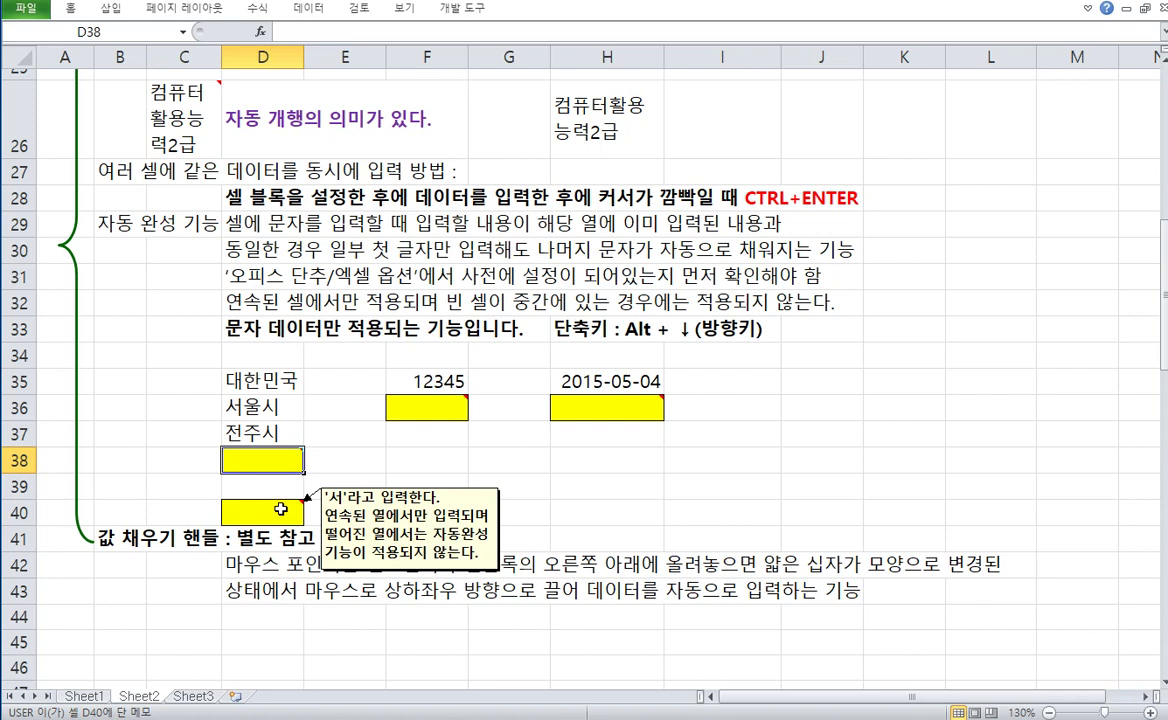
key("alt+Down")
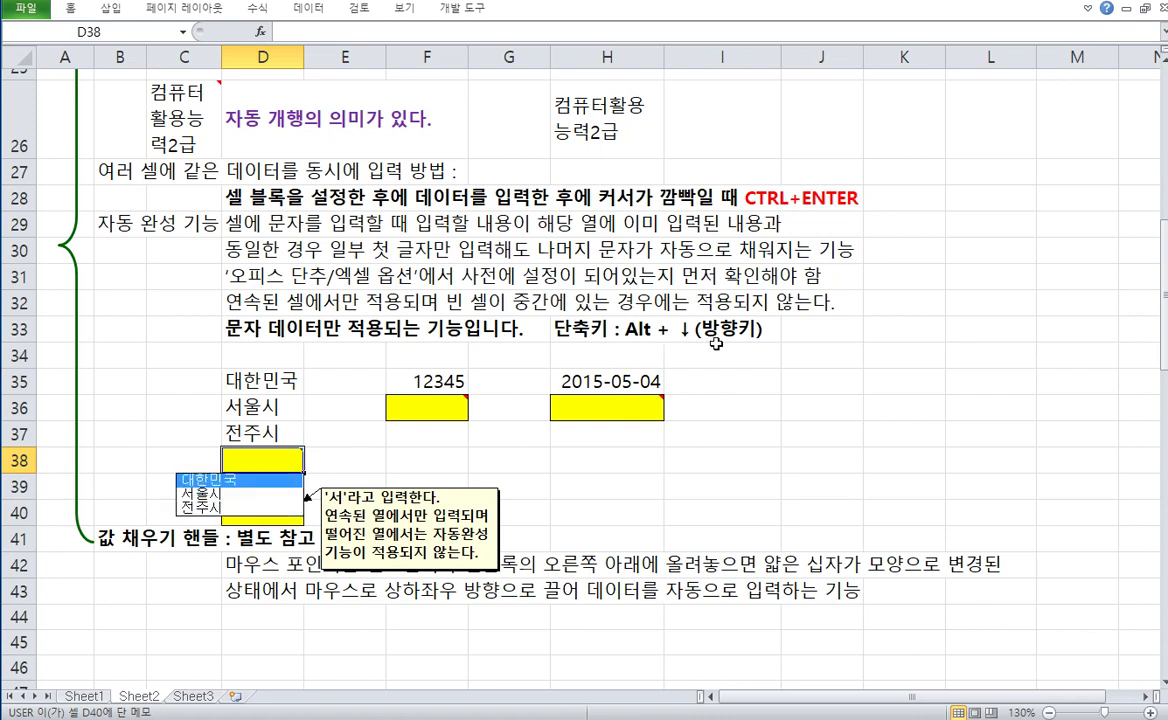
left_click(266, 462)
right_click(271, 466)
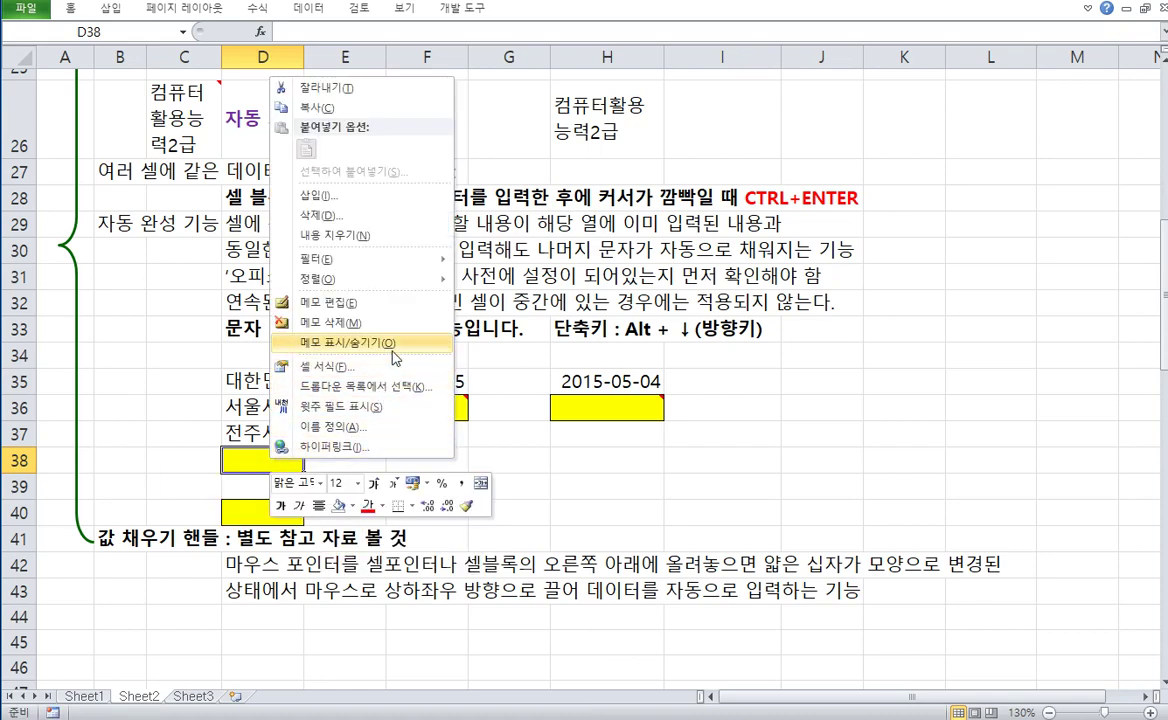
left_click(394, 388)
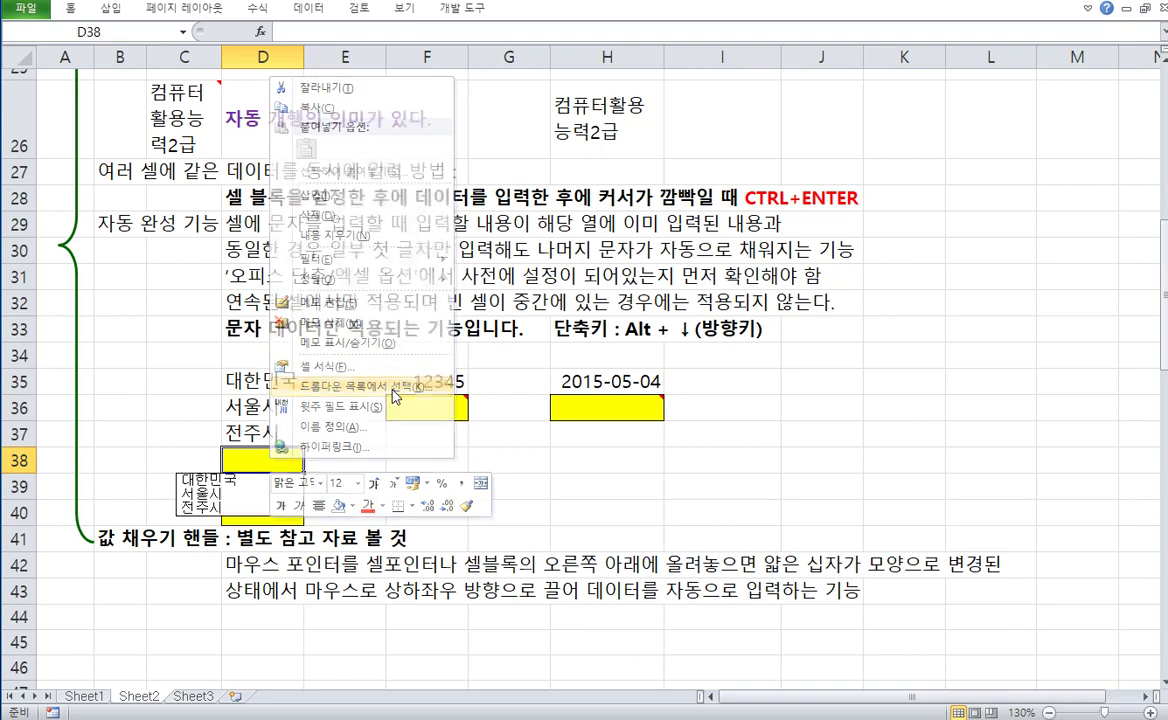
left_click(280, 457)
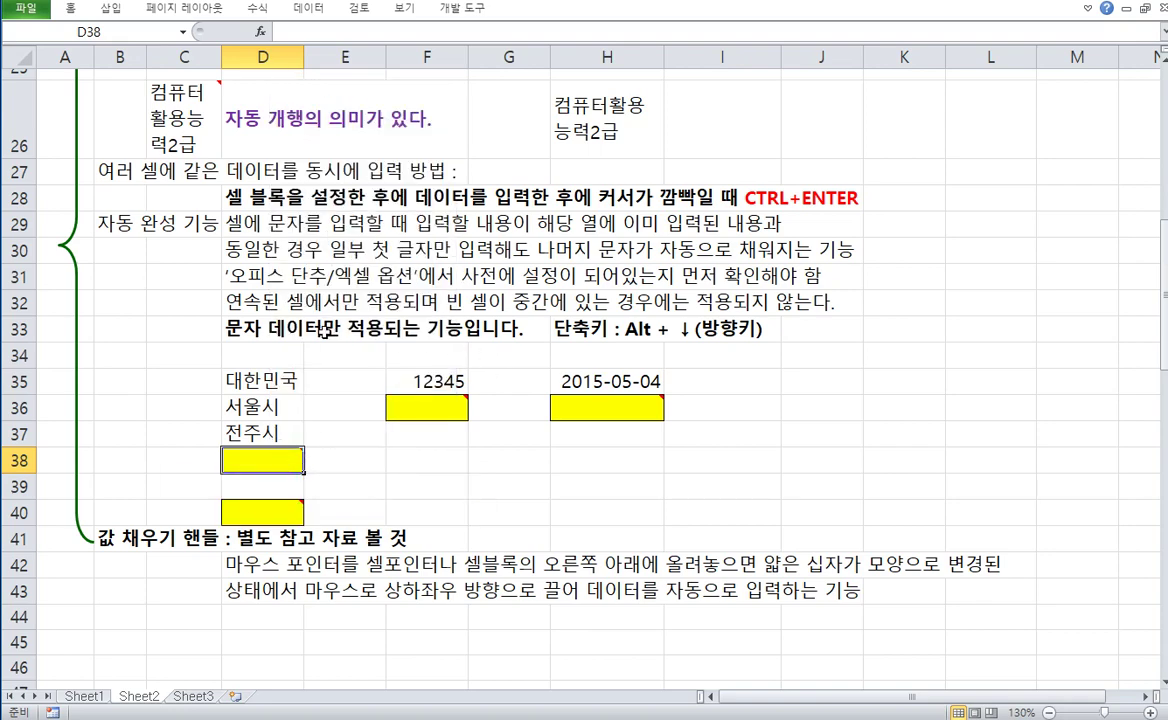
- Test AutoComplete on numbers by entering 12 in F36, and delete the entry
left_click(448, 443)
left_click(267, 452)
left_click(425, 407)
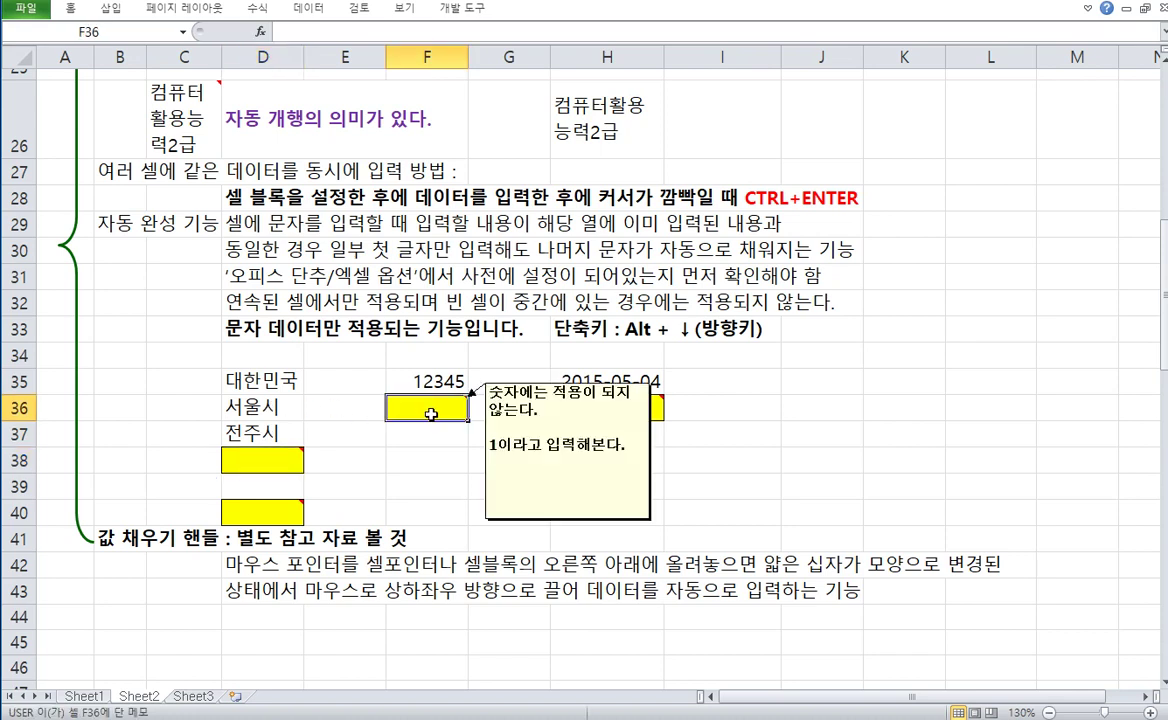
mouse_move(423, 409)
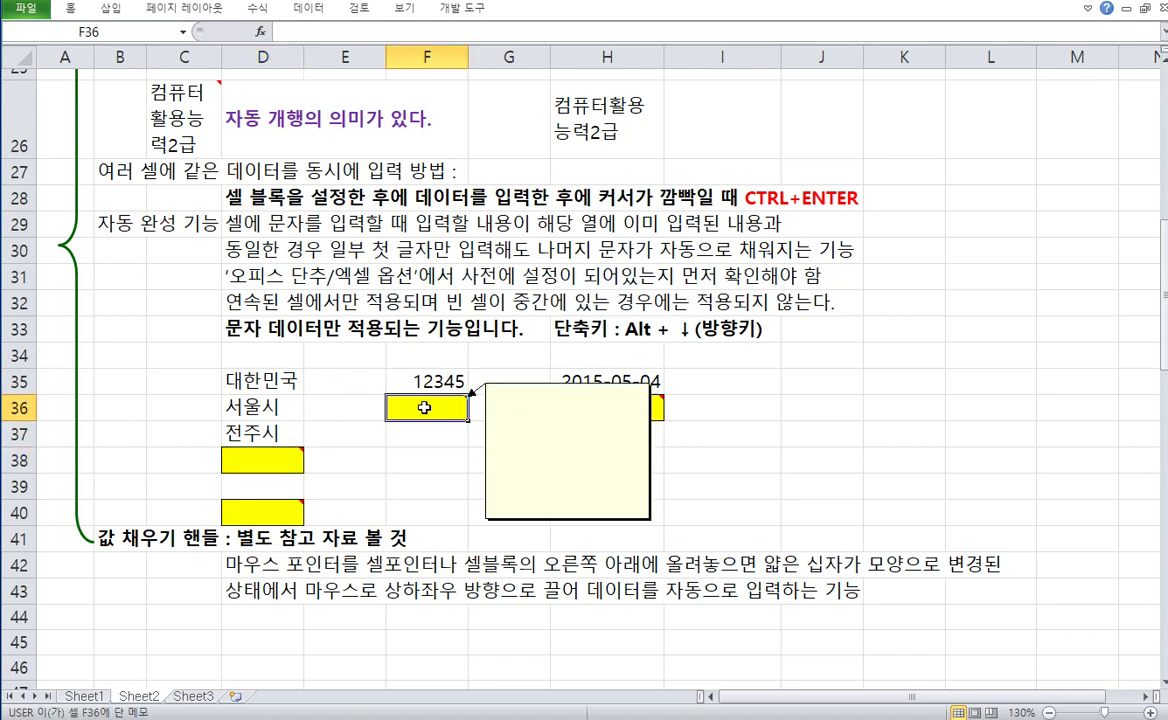
type("12")
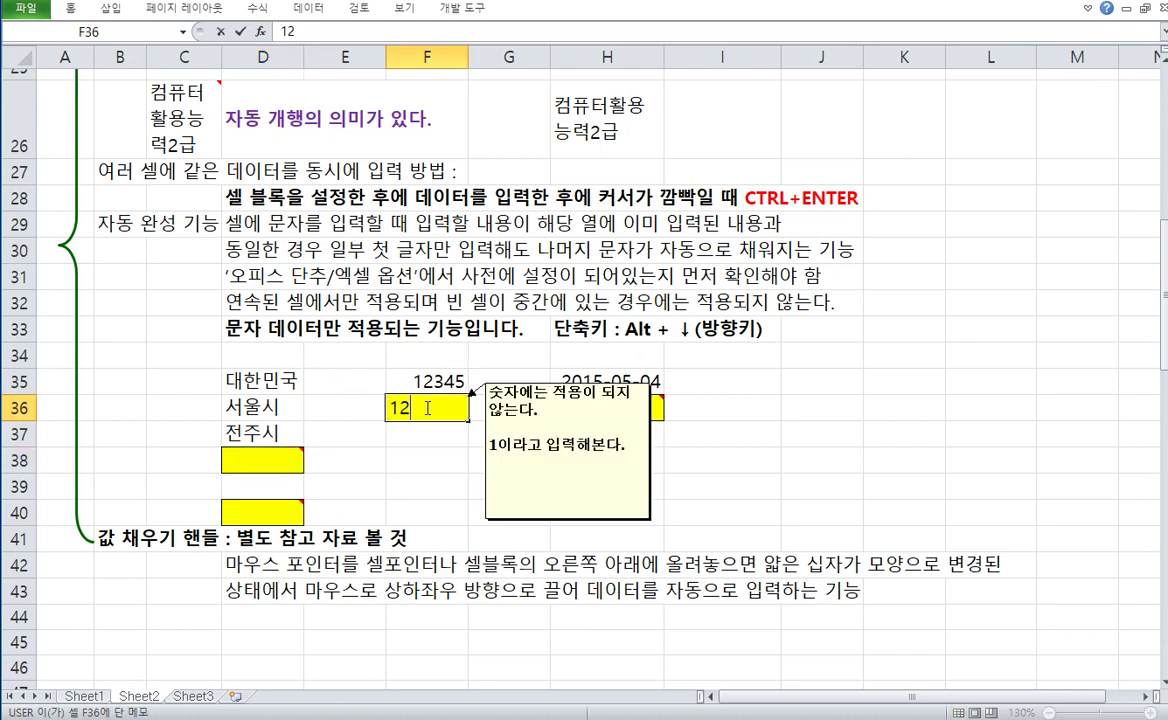
key("Return")
key("Up")
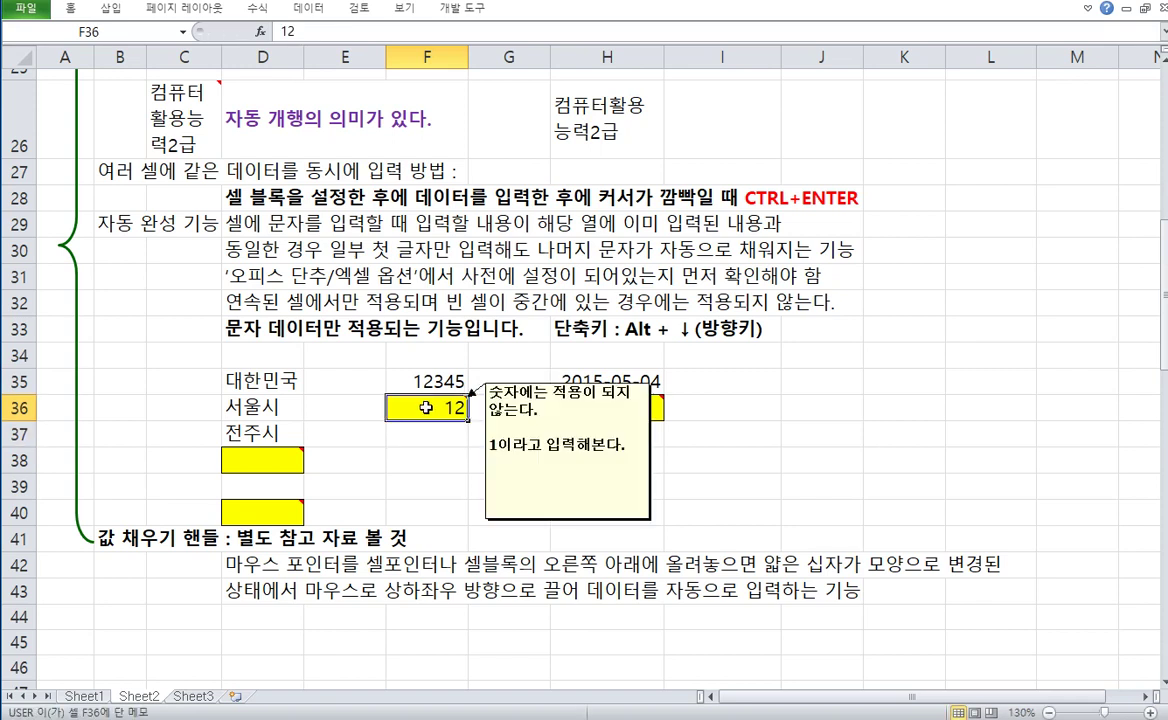
key("Delete")
- Test AutoComplete on dates by entering 2015- in H36, and delete the entry
key("Right")
key("Right")
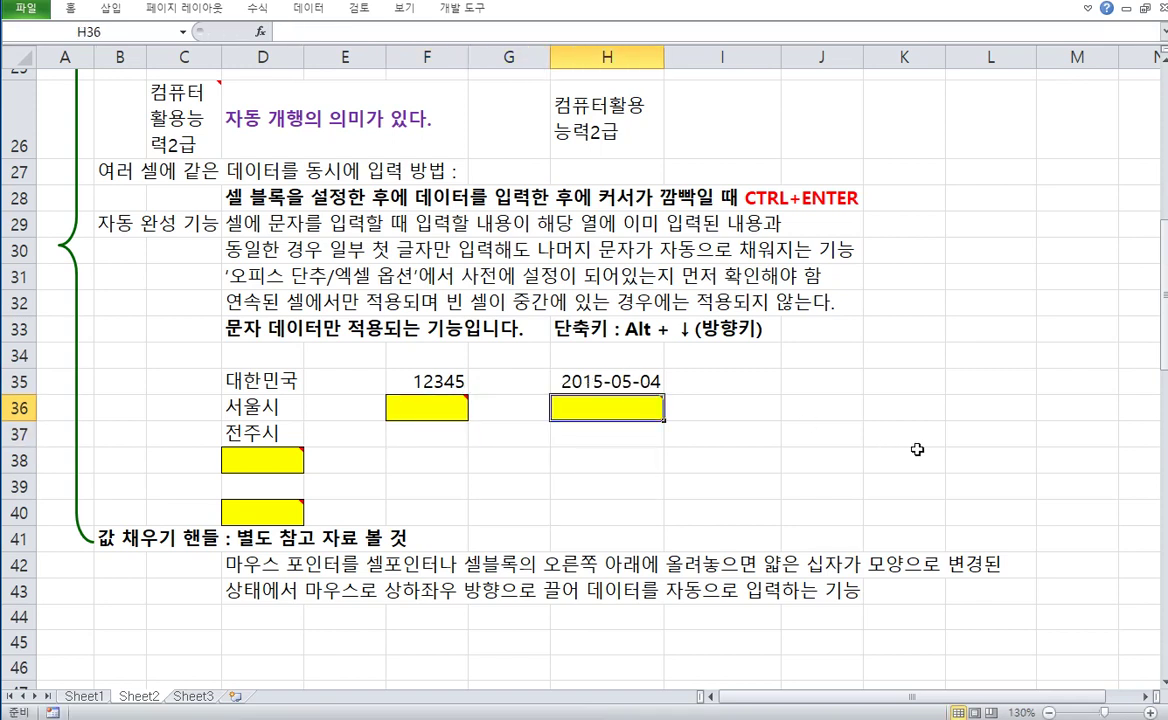
type("201")
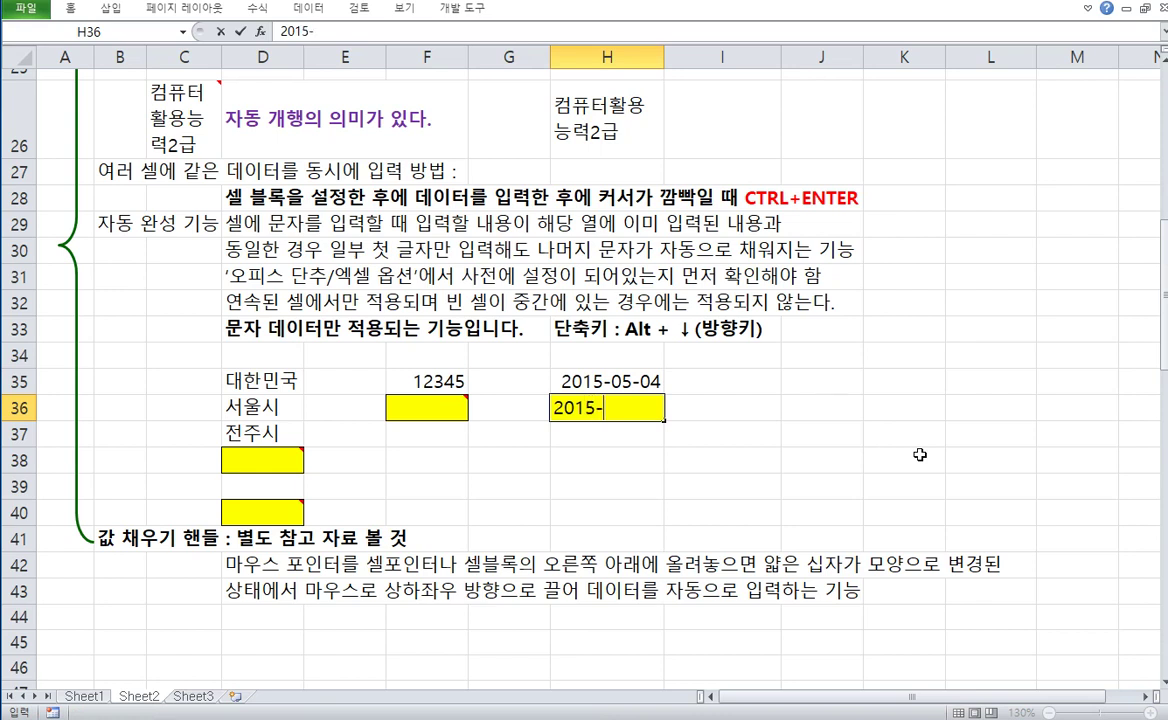
type("5-")
left_click(835, 482)
left_click(607, 409)
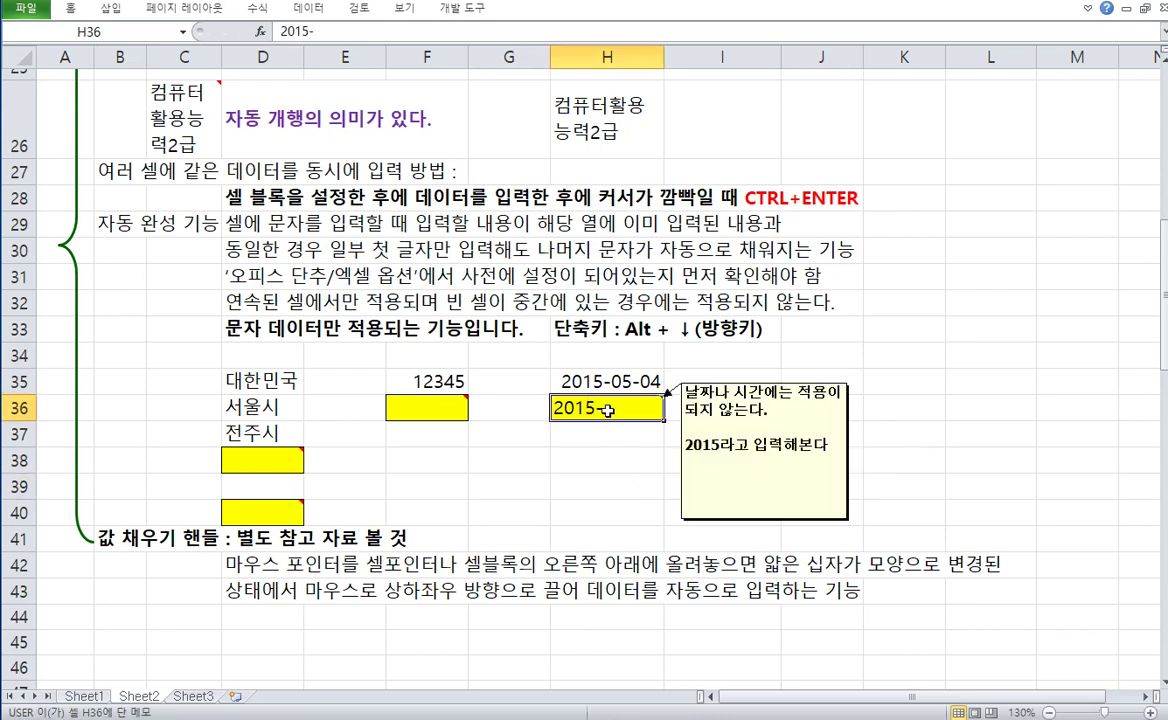
key("Delete")
left_click(514, 496)
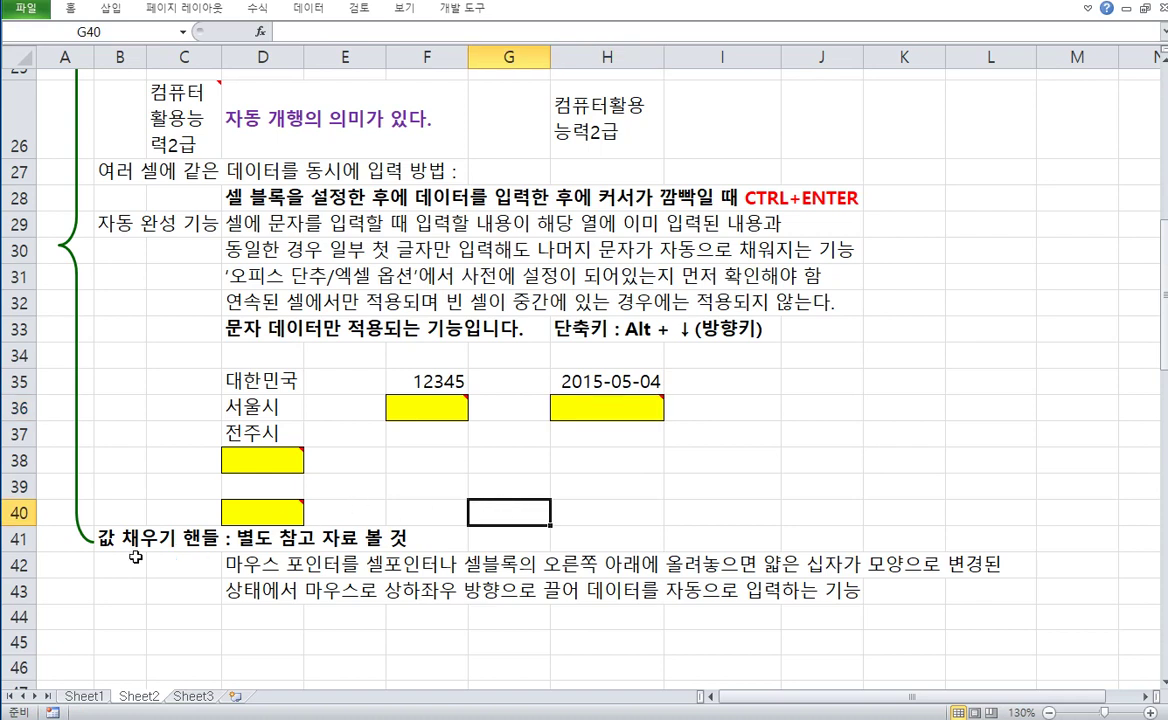
- Examine the fill-handle notes in rows 41 to 43 by highlighting them, and return to the multi-line text examples
left_click(125, 538)
left_click_drag(125, 538, 313, 538)
left_click(297, 557)
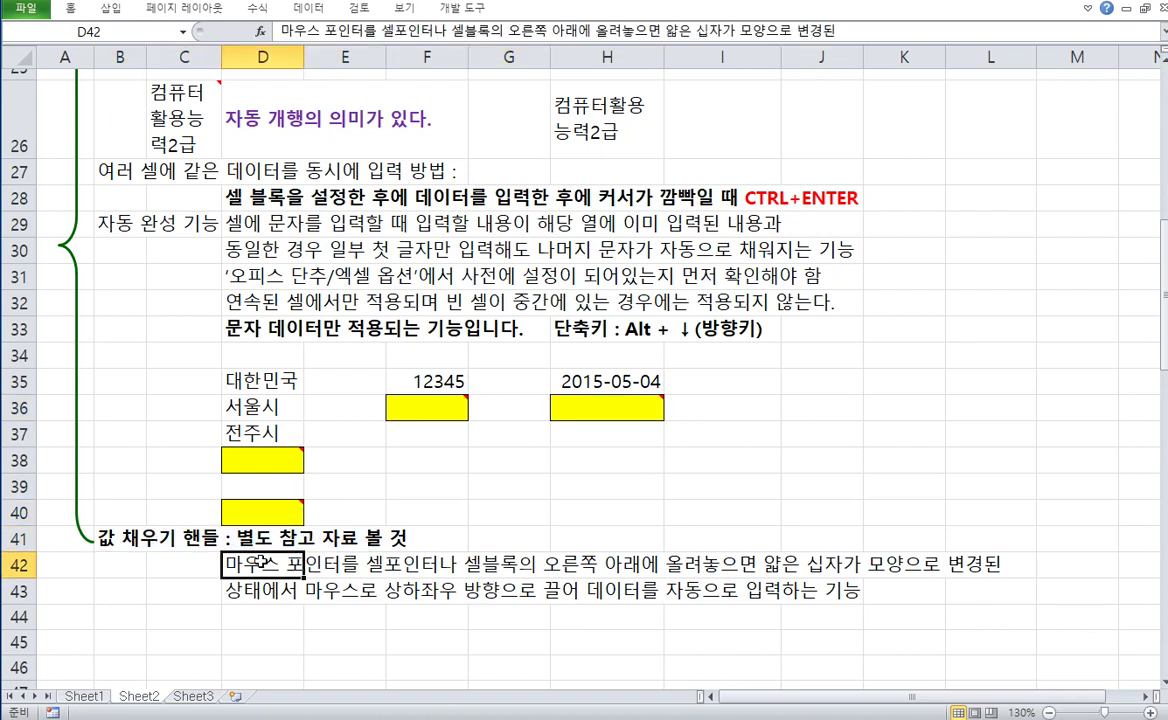
left_click_drag(117, 540, 318, 594)
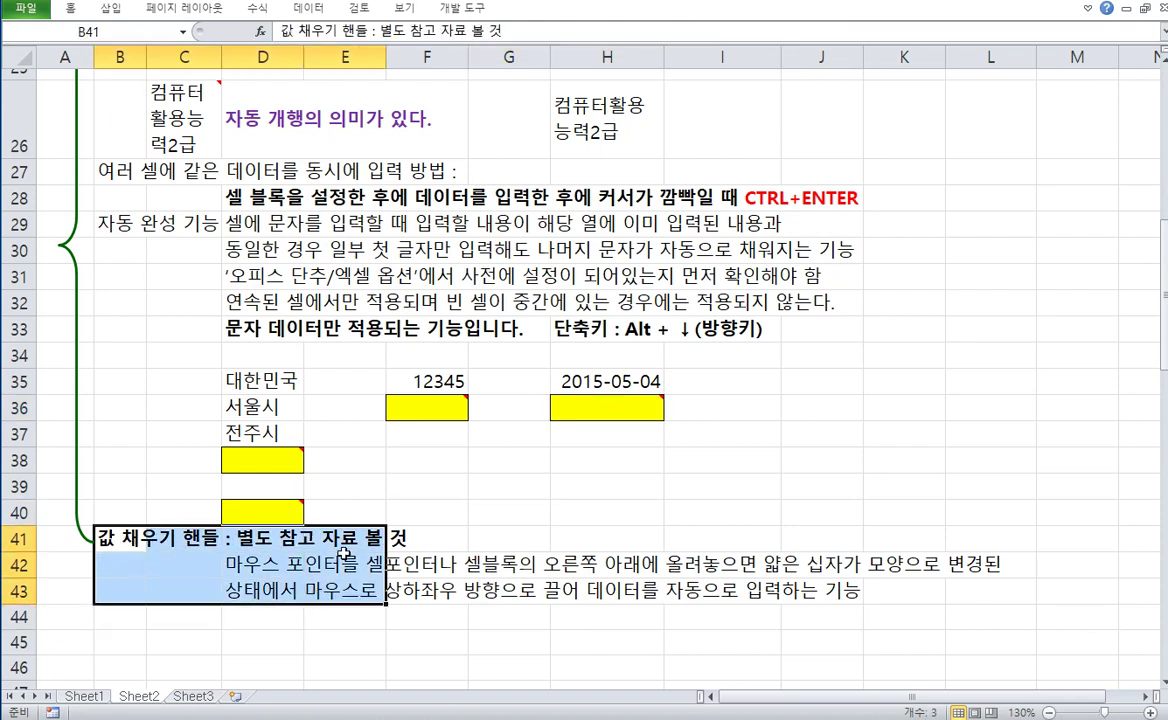
left_click(407, 512)
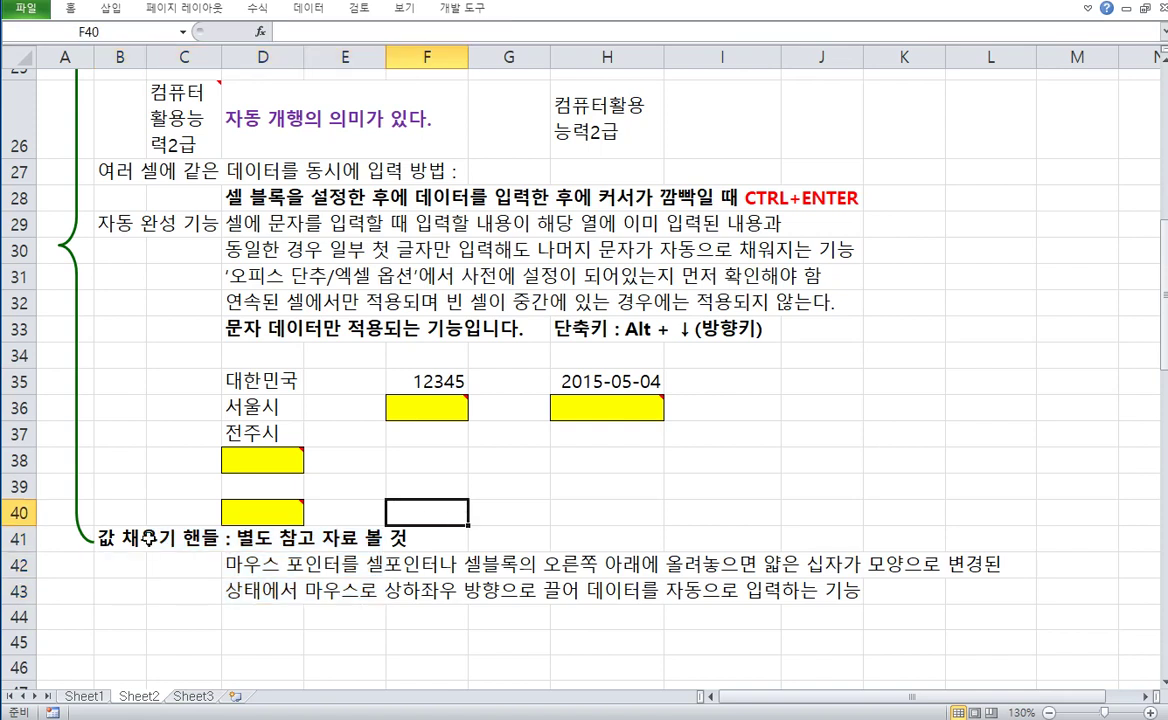
left_click_drag(135, 540, 285, 590)
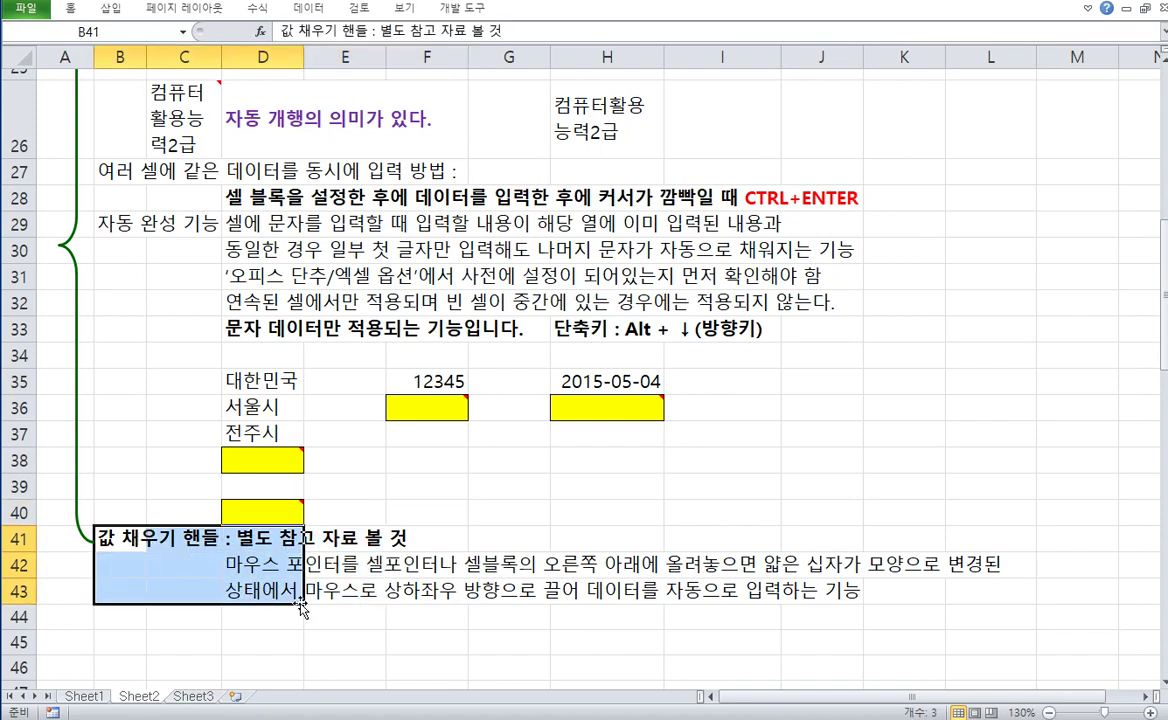
left_click(365, 572)
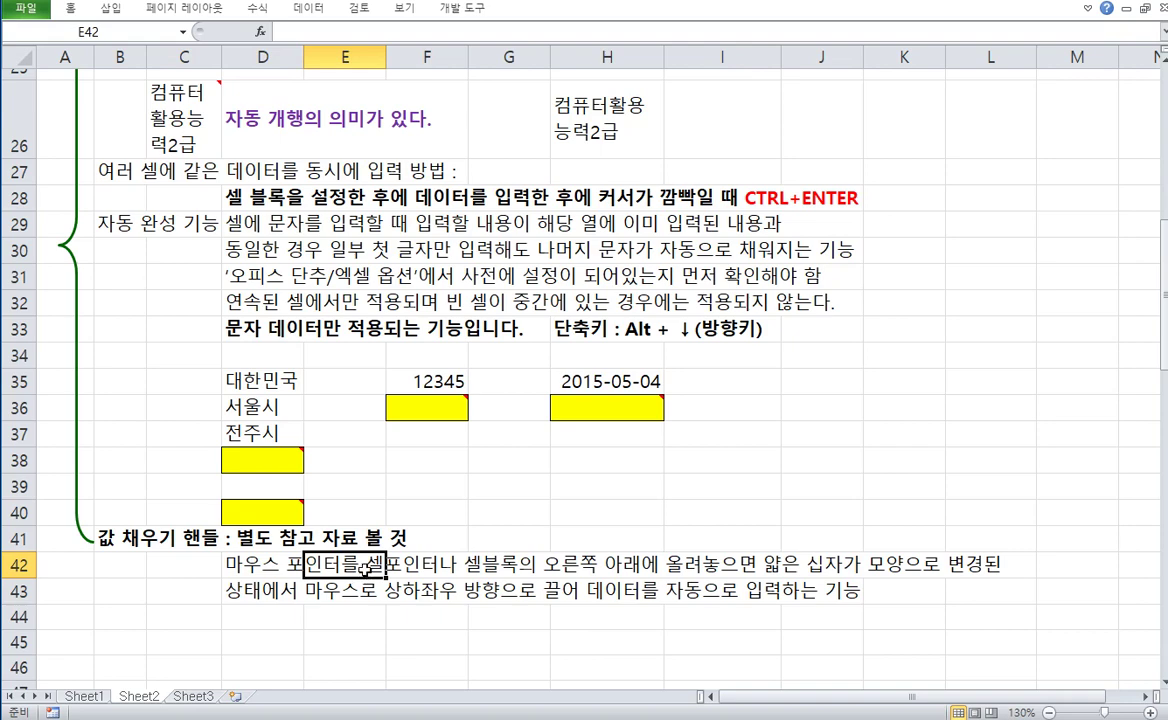
left_click_drag(137, 545, 340, 590)
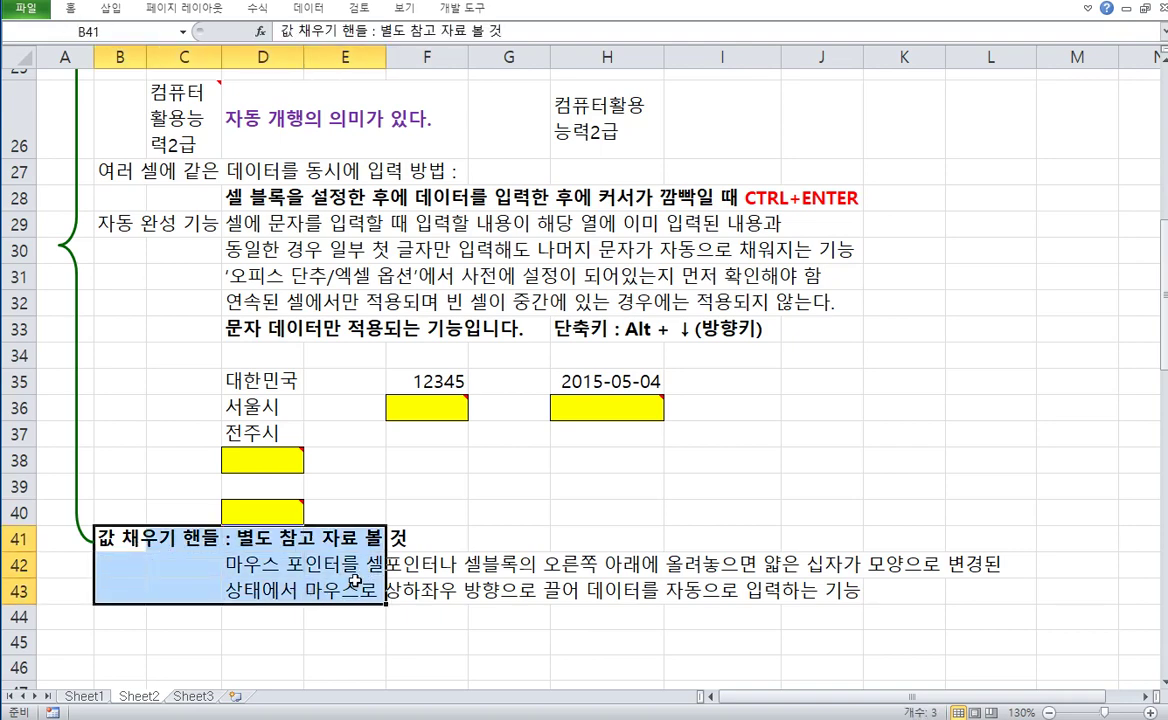
scroll(355, 578, "up", 2)
scroll(257, 430, "down", 1)
scroll(318, 464, "up", 3)
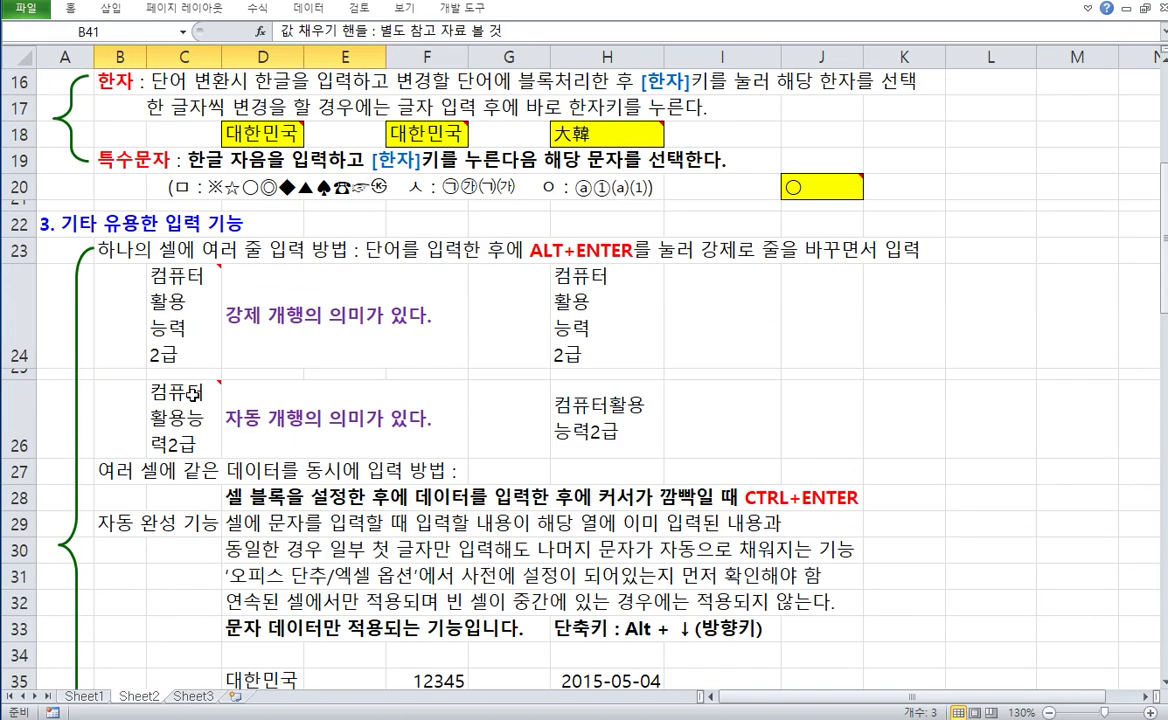
- Enter 컴퓨터활용능력 in I26, beside the automatic line-wrap example
left_click(670, 345)
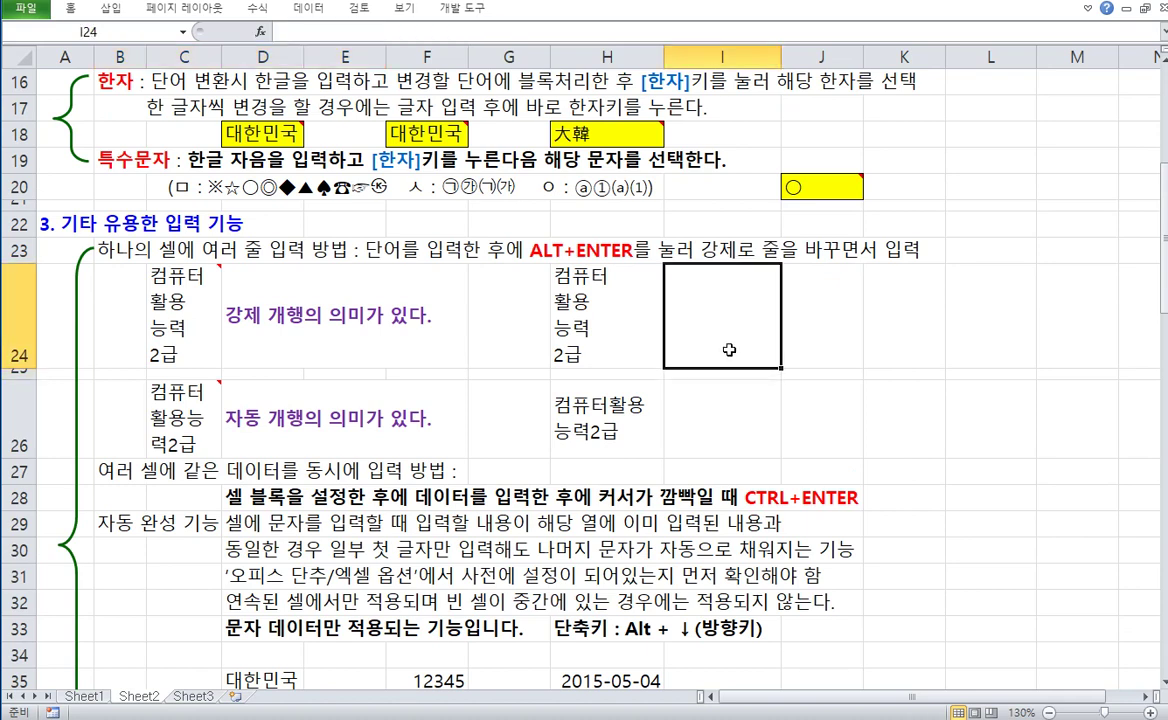
scroll(729, 349, "down", 2)
left_click(636, 294)
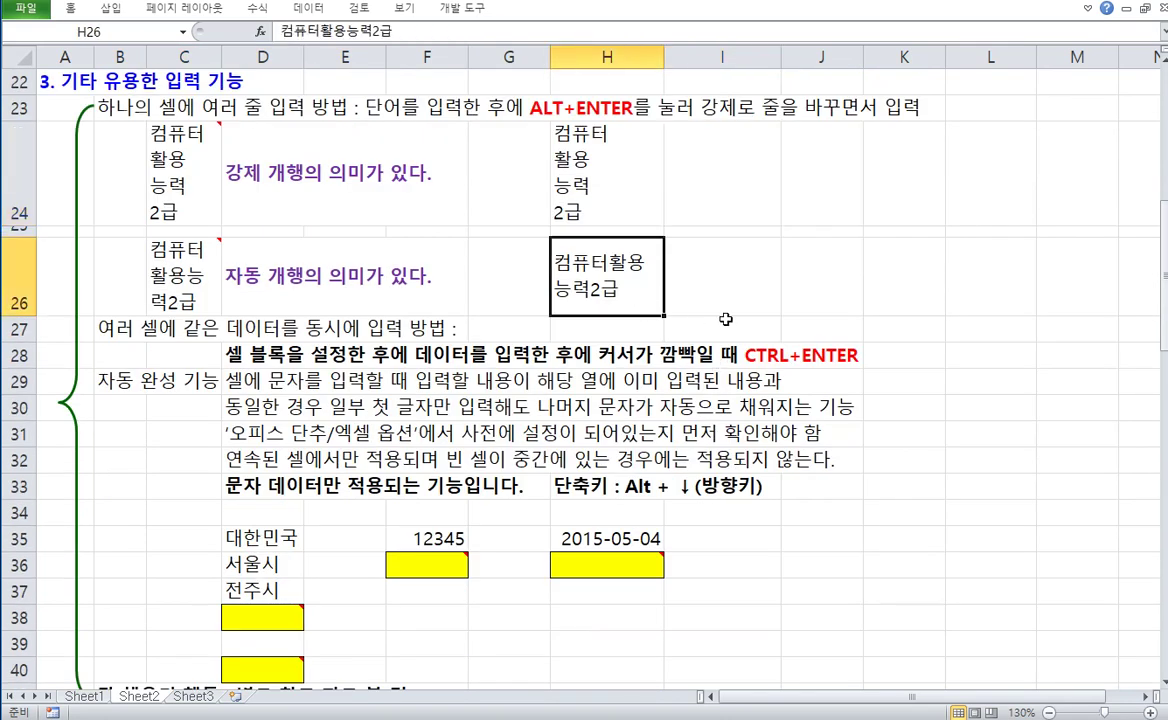
left_click(736, 280)
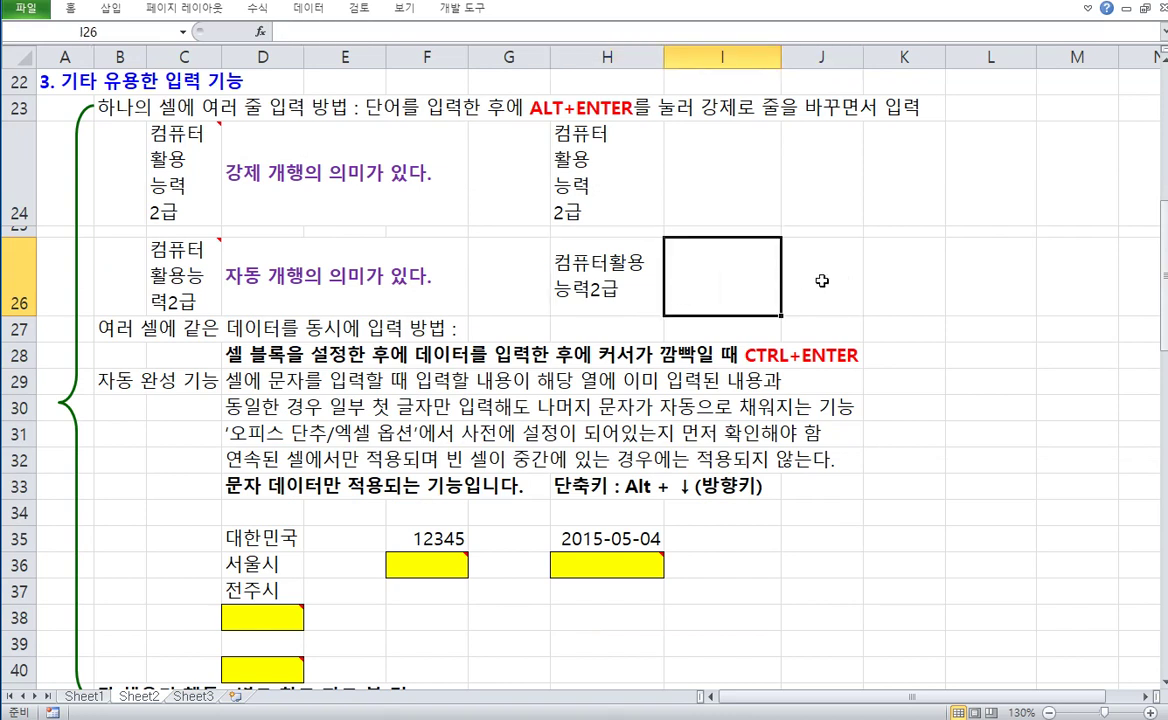
type("컴퓨터활용능")
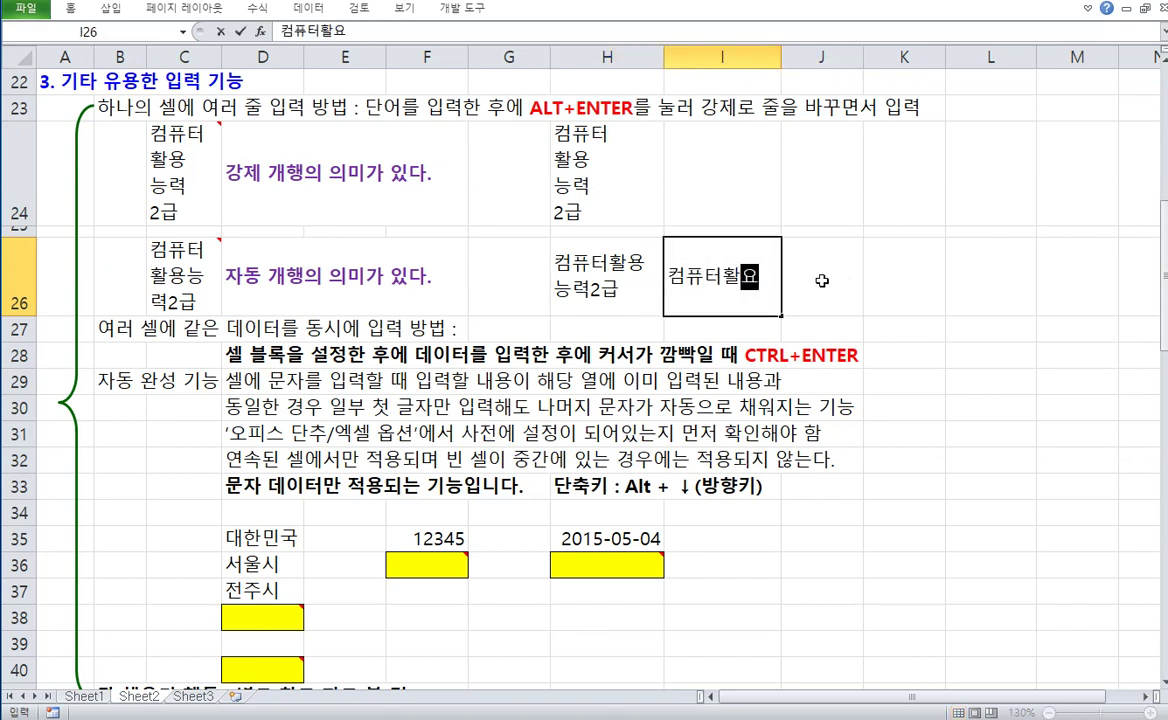
type("력")
key("Return")
key("Up")
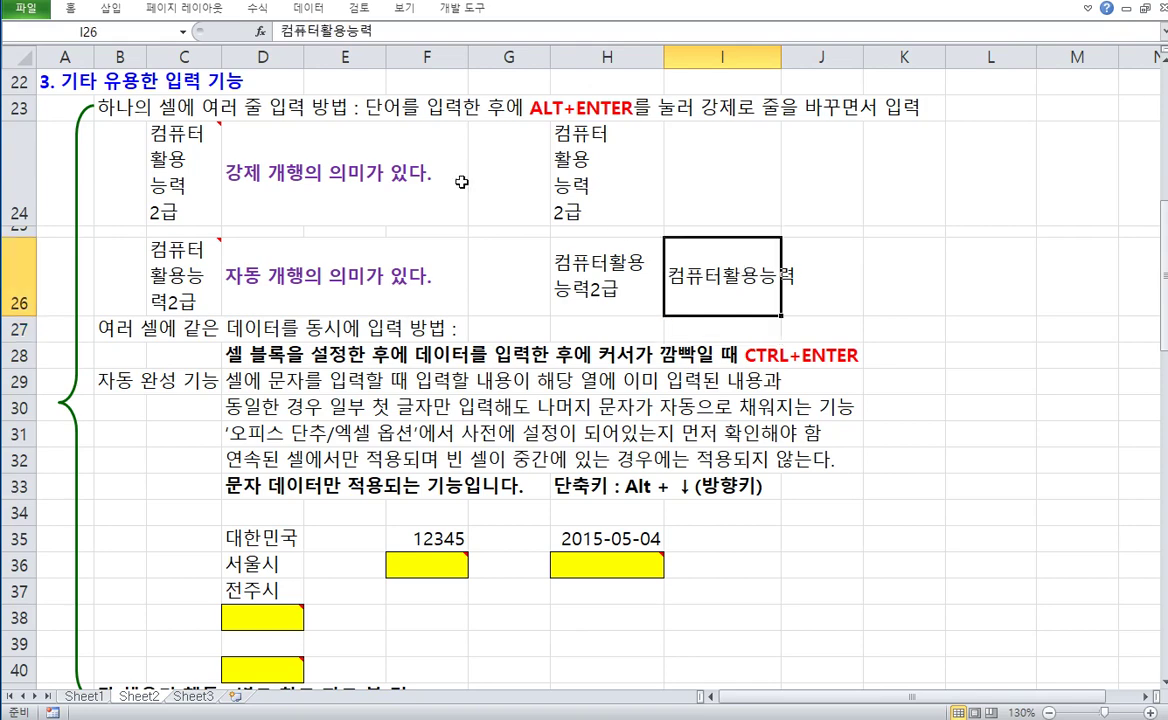
- Set the horizontal alignment of I26 to 양쪽 맞춤 in the cell format settings
left_click(70, 9)
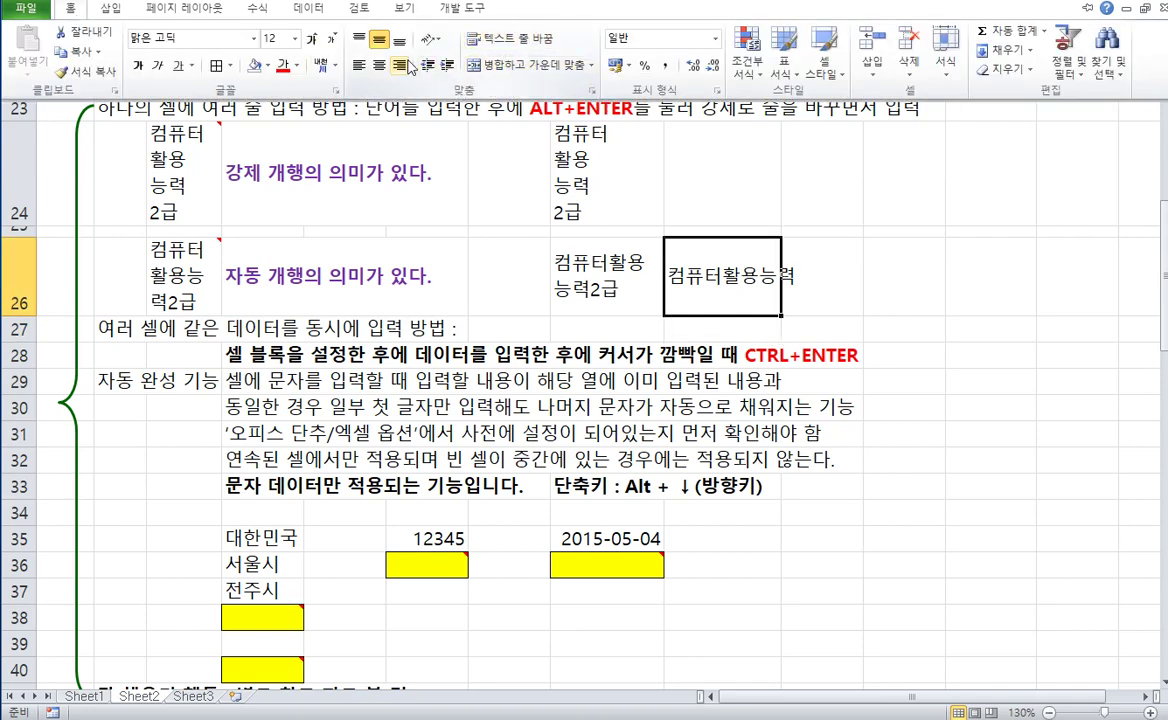
left_click(593, 91)
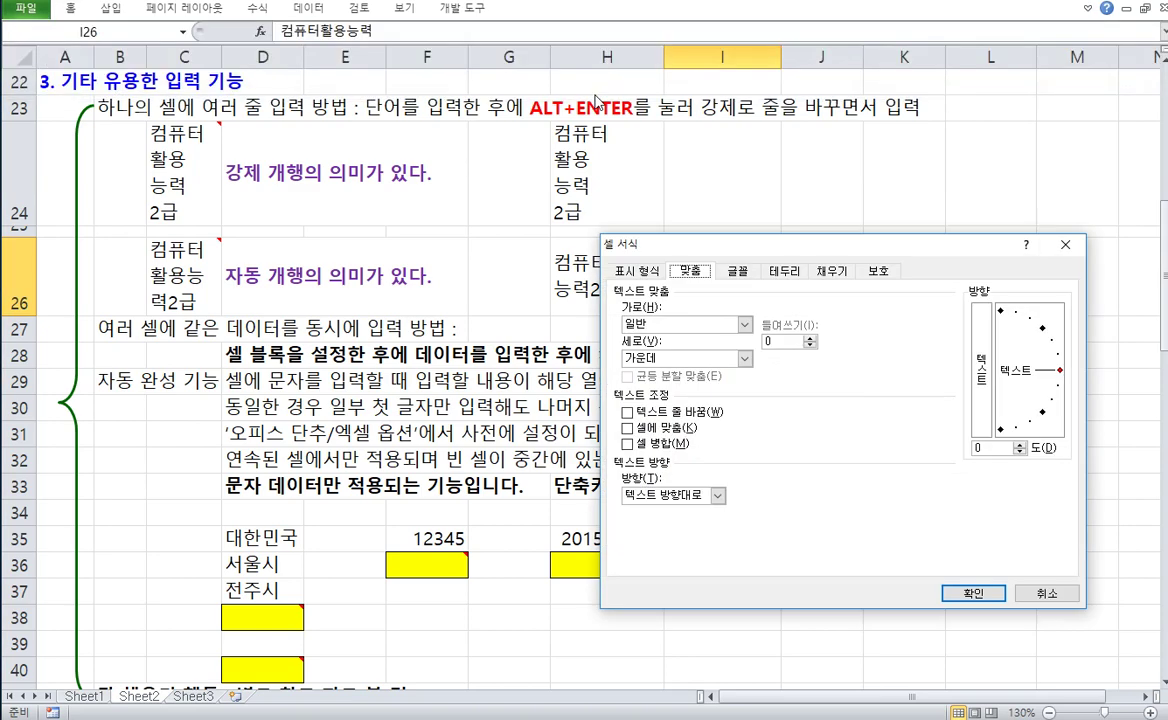
left_click_drag(902, 244, 703, 393)
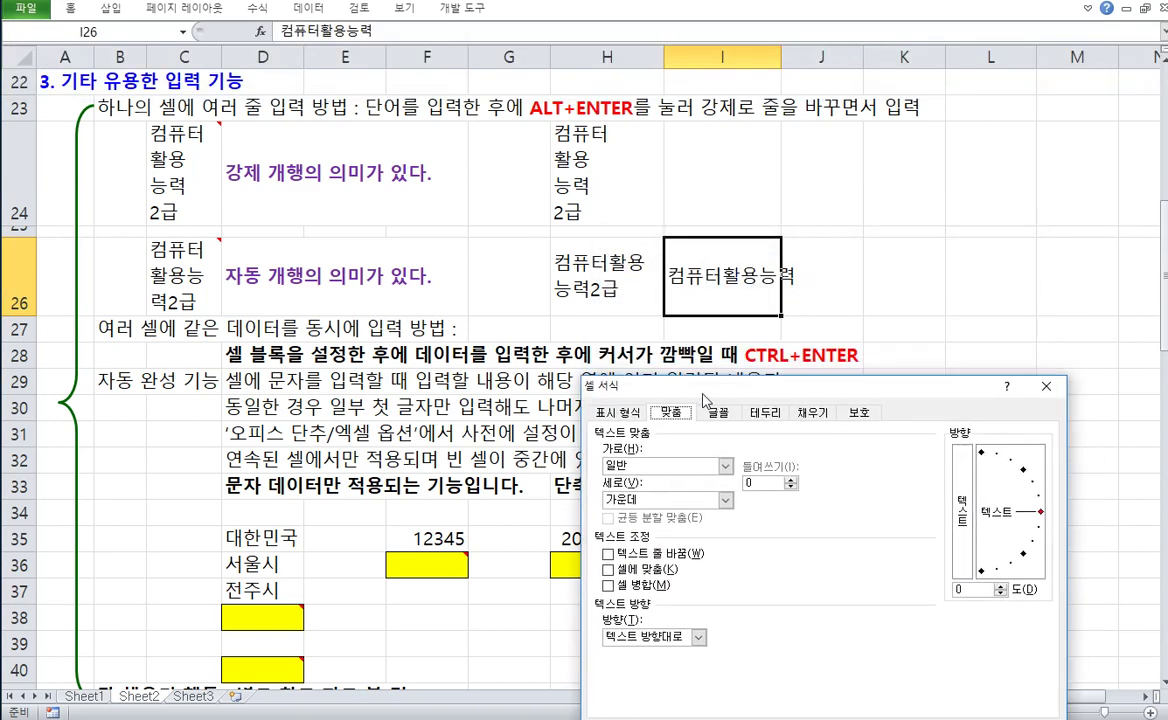
left_click(724, 467)
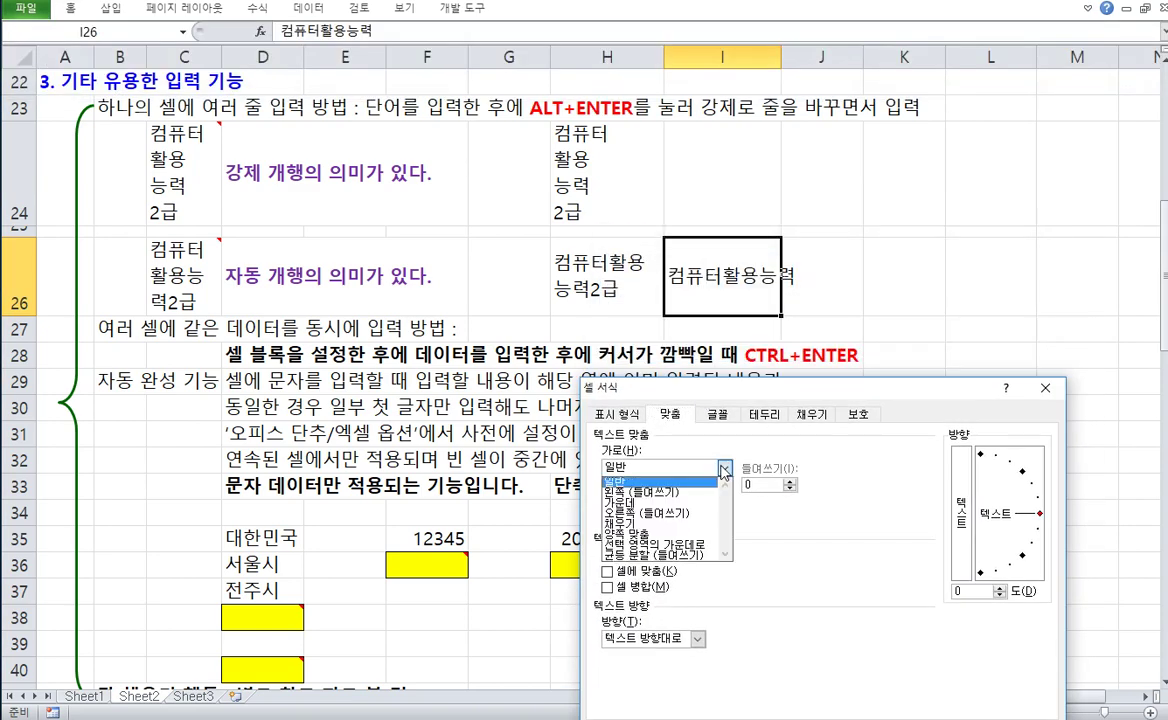
left_click(680, 536)
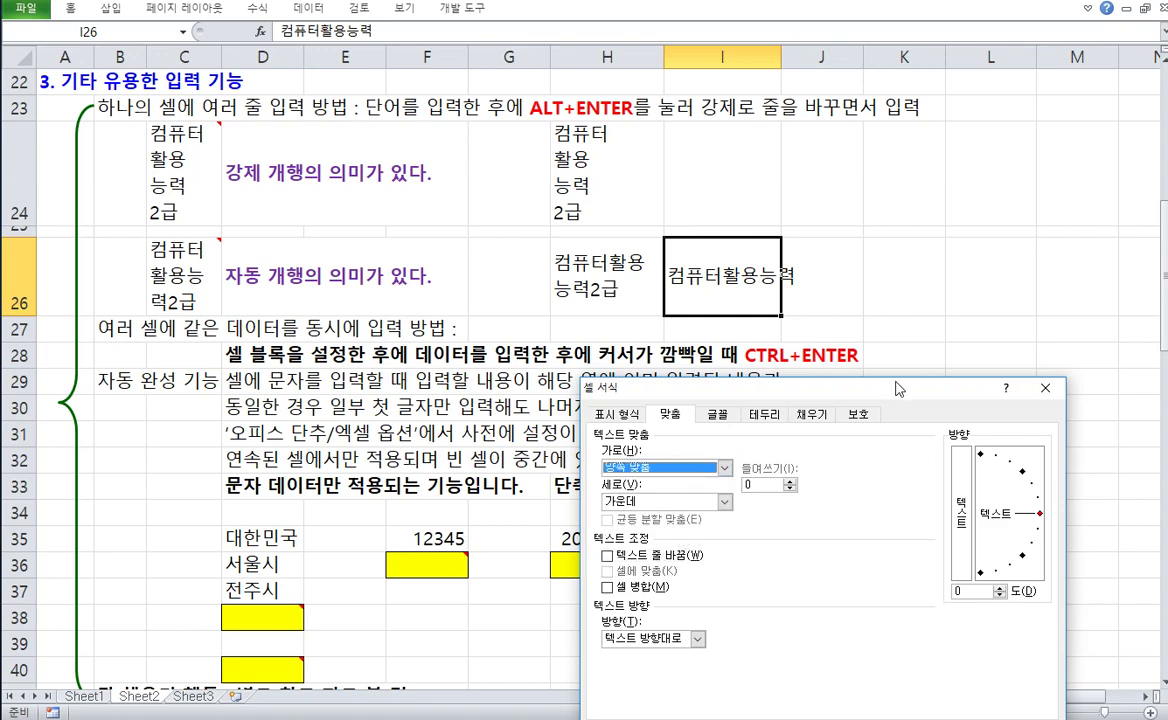
left_click_drag(897, 388, 330, 170)
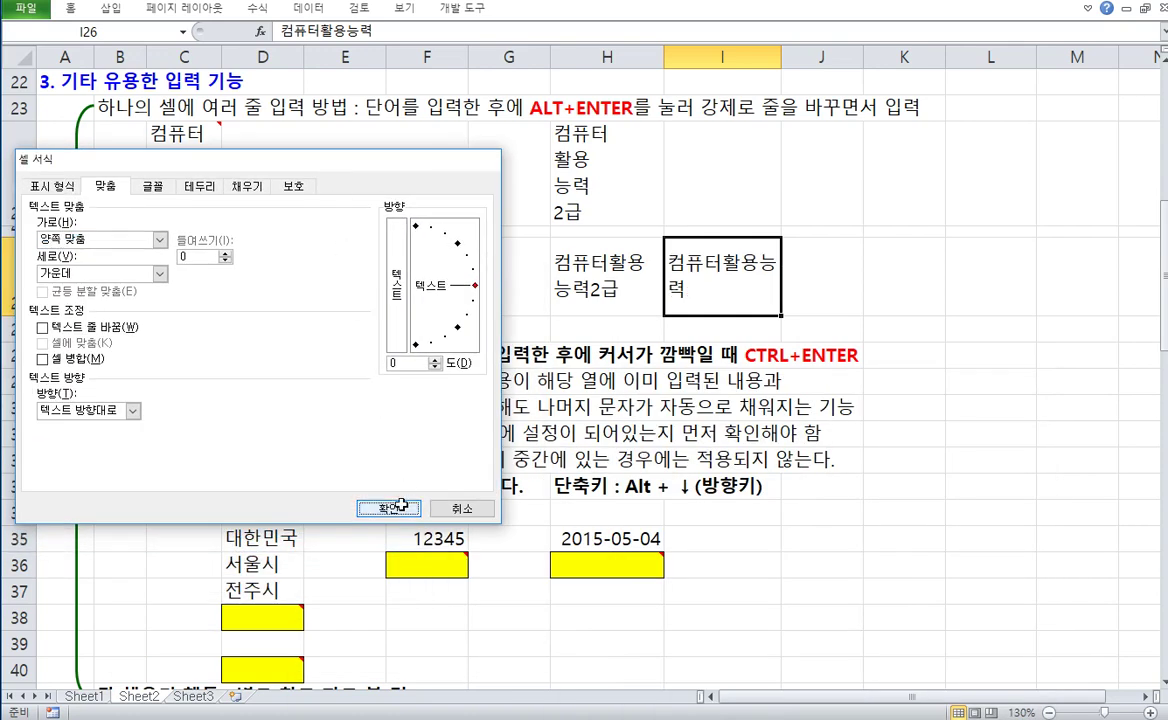
left_click(398, 508)
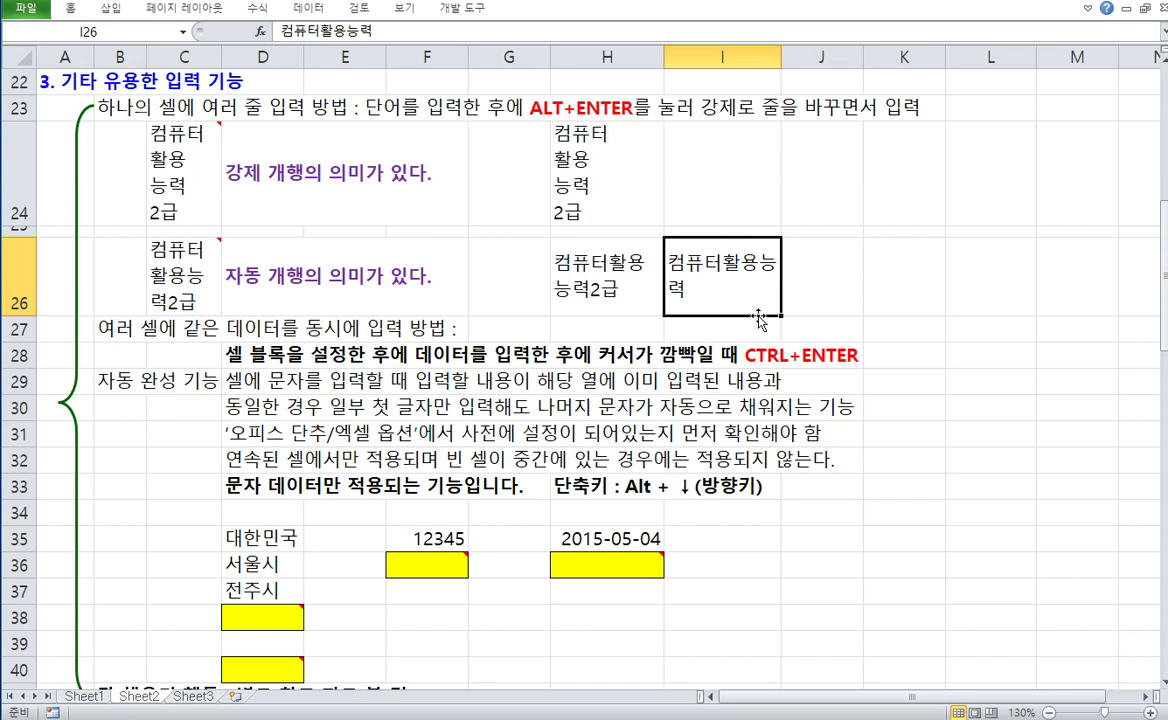
- Narrow columns I and H to test how the text in row 26 rewraps
left_click_drag(782, 57, 735, 57)
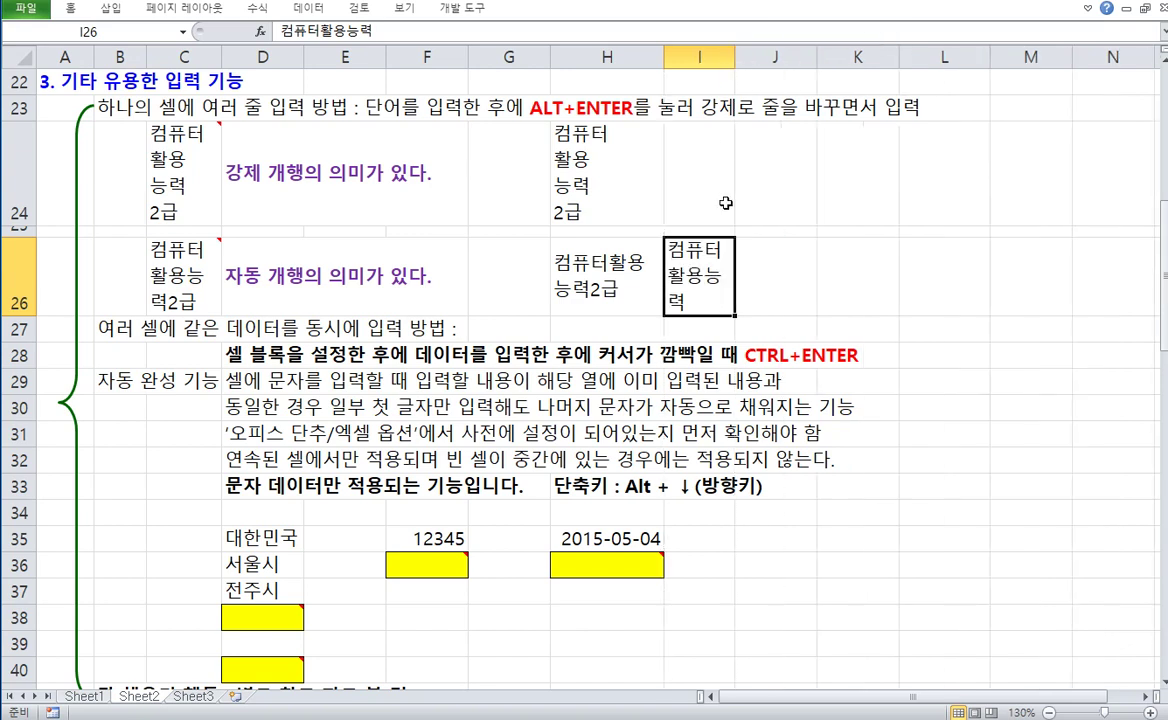
left_click(570, 248)
left_click_drag(663, 57, 698, 56)
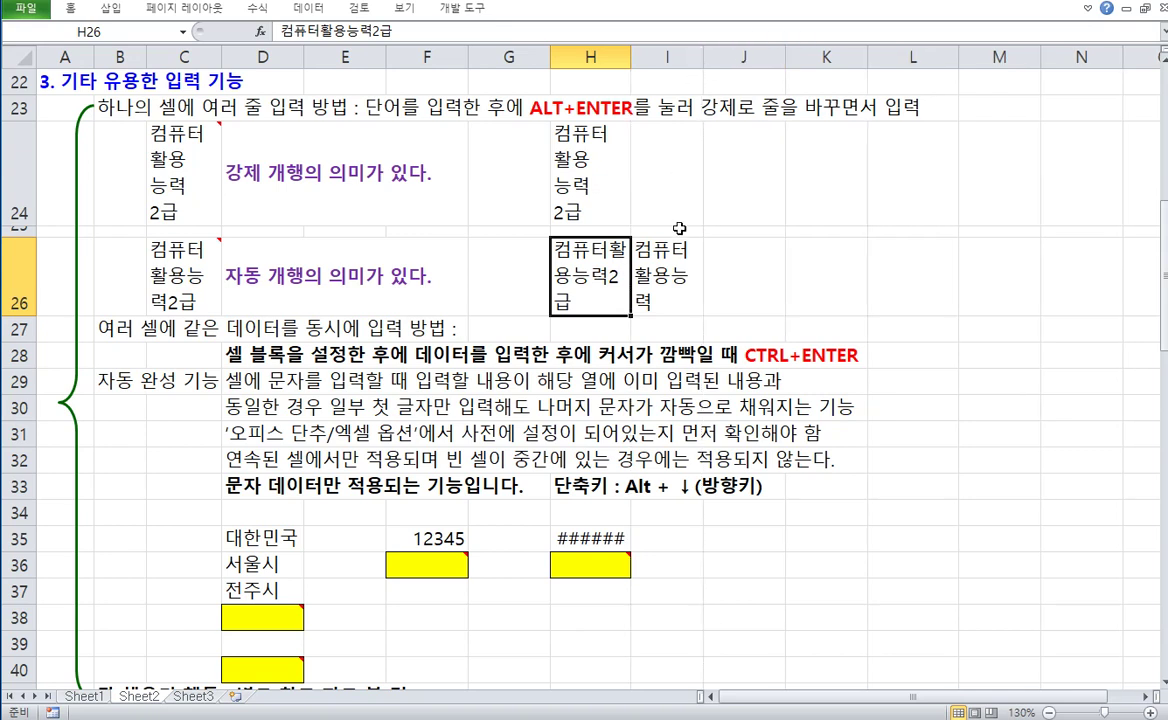
- Extend the text in I26 to 컴퓨터활용능력2급 and widen column I slightly
double_click(660, 300)
type("2")
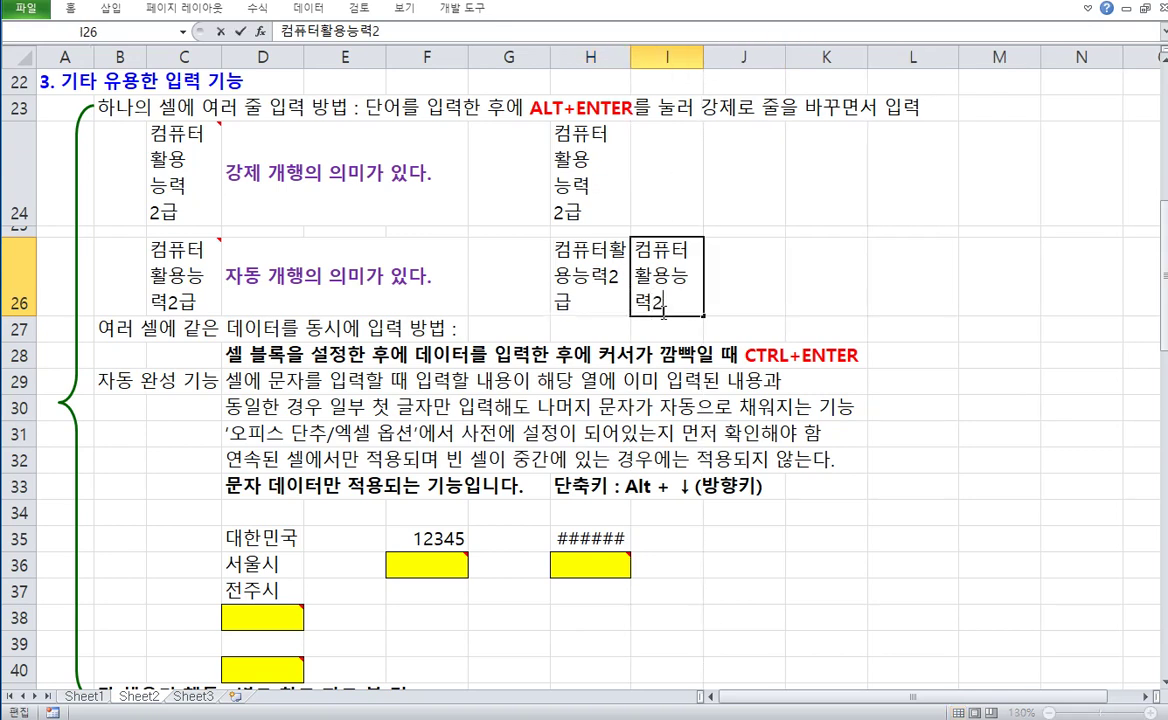
type("급")
key("Return")
mouse_move(702, 57)
left_mouse_down()
mouse_move(757, 58)
mouse_move(712, 57)
left_mouse_up()
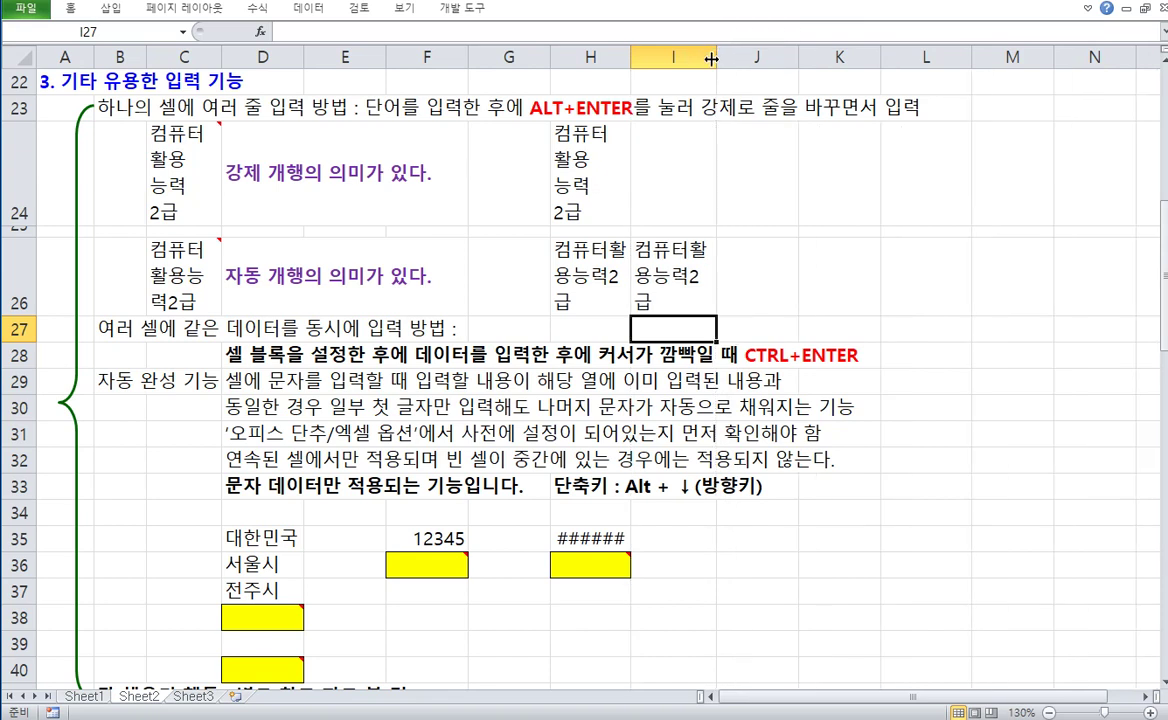
- Widen column I further and compare how the text wraps in H26 and I26
left_click(705, 250)
left_click(593, 245)
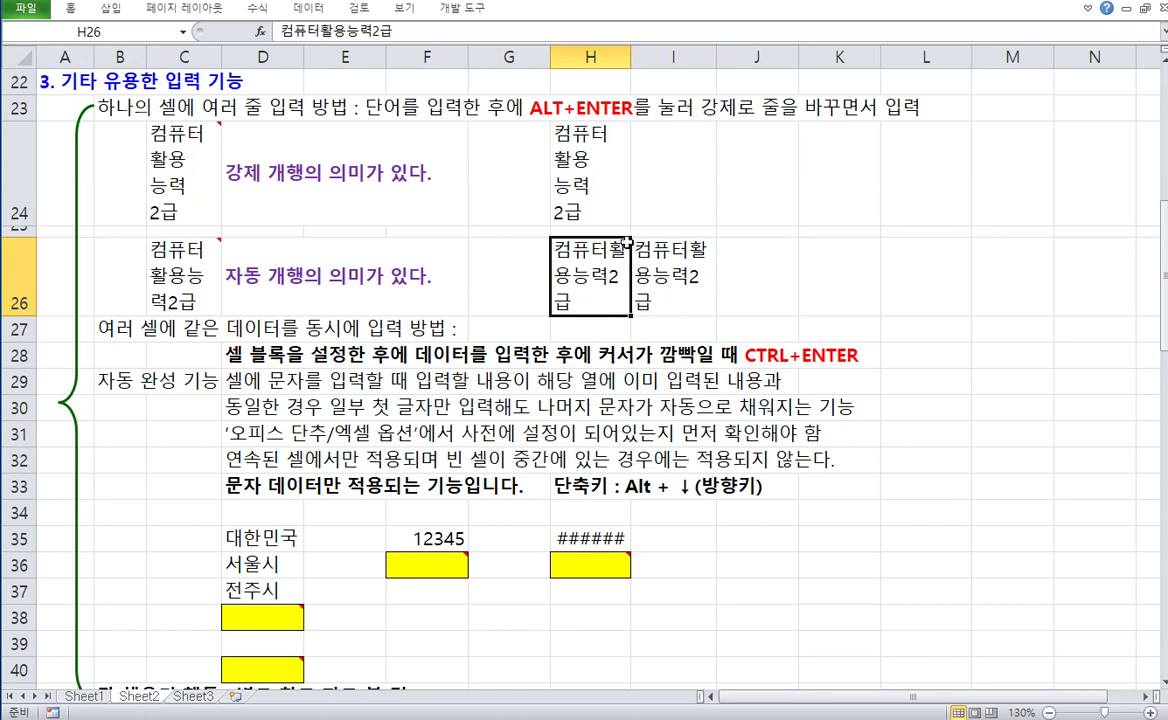
left_click(722, 278)
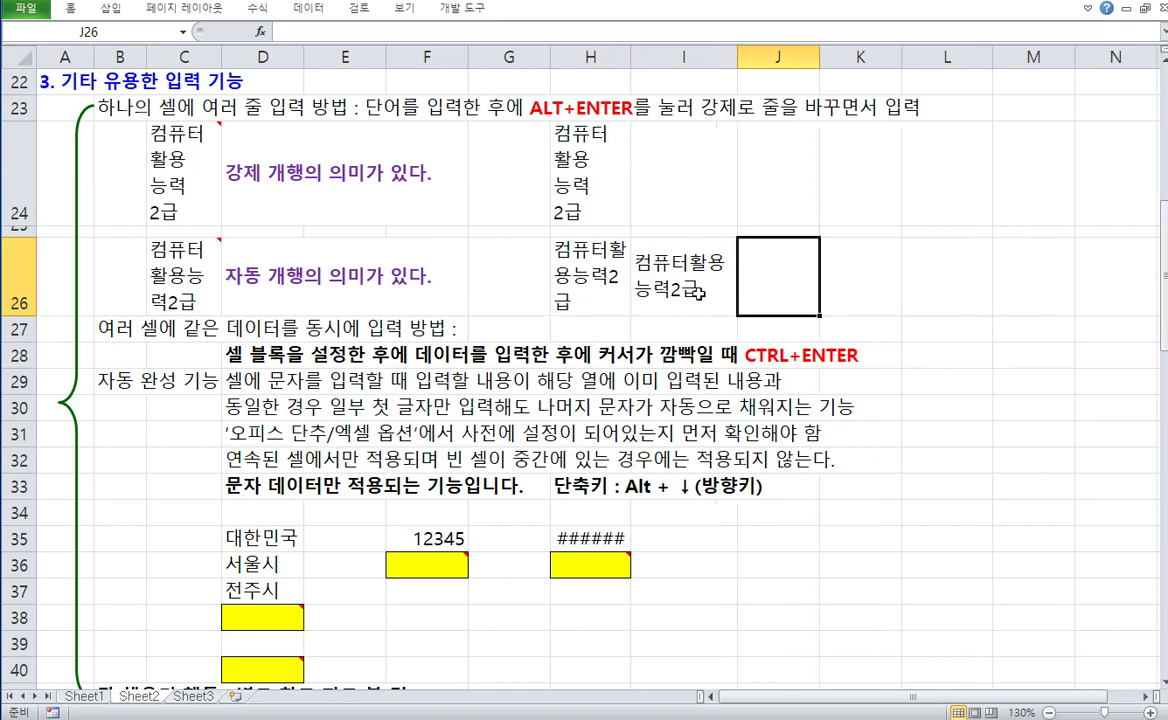
left_click(604, 288)
left_click(705, 277)
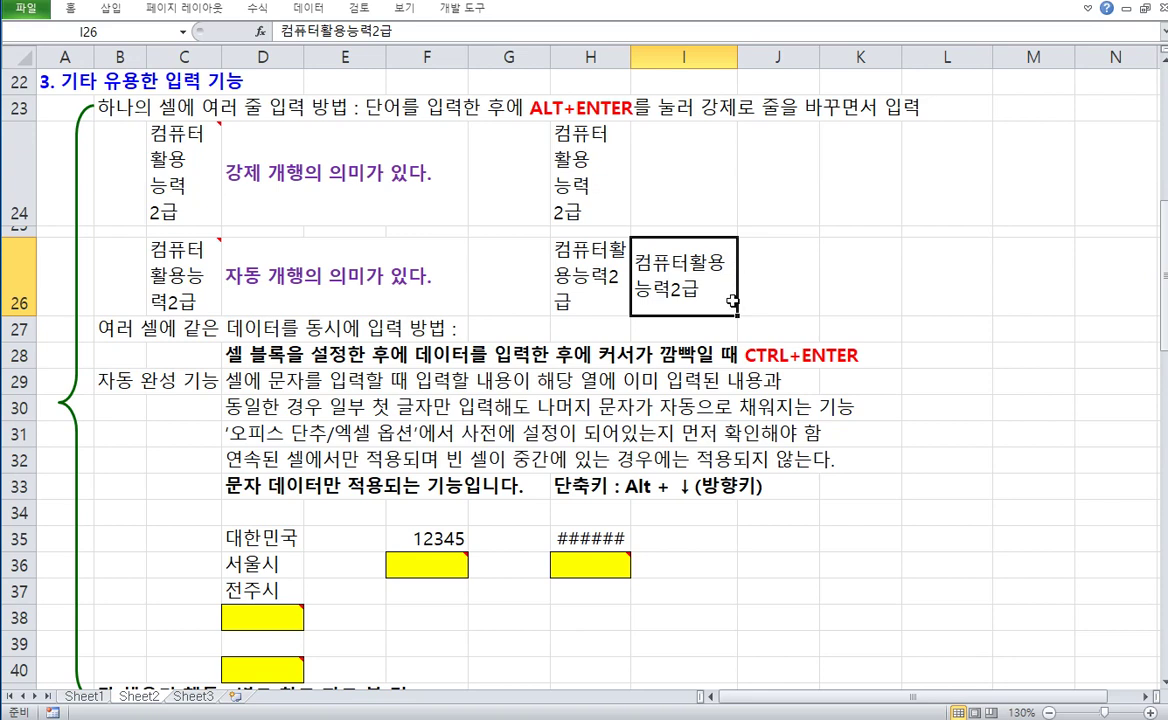
- Undo the last widening of column I and remove the text from I26
key("ctrl+z")
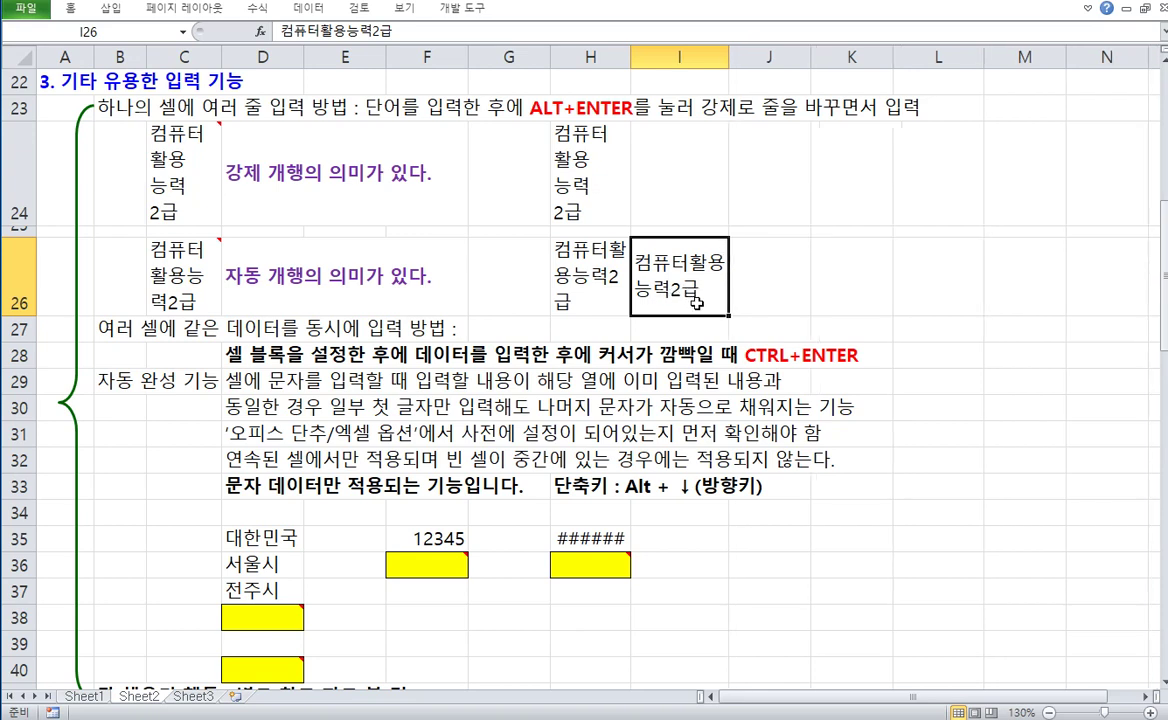
key("ctrl+z")
- Check the text-wrap setting of H26, and widen column H enough to display the full date in H35
left_click(556, 250)
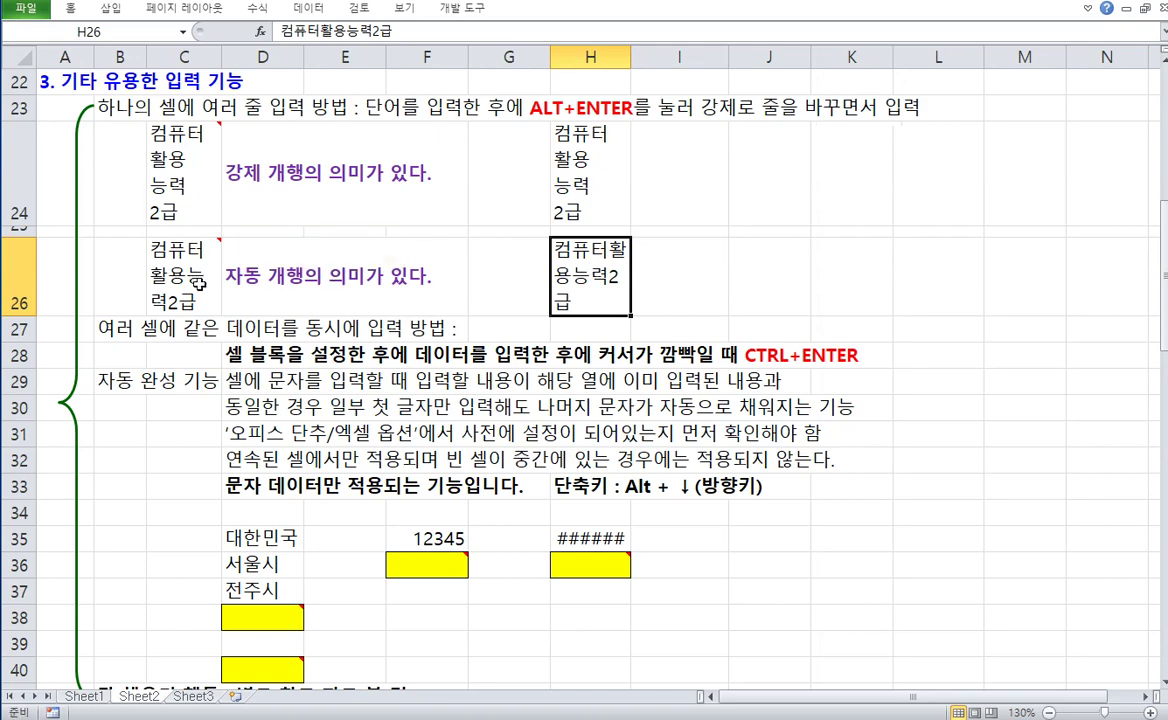
left_click(69, 10)
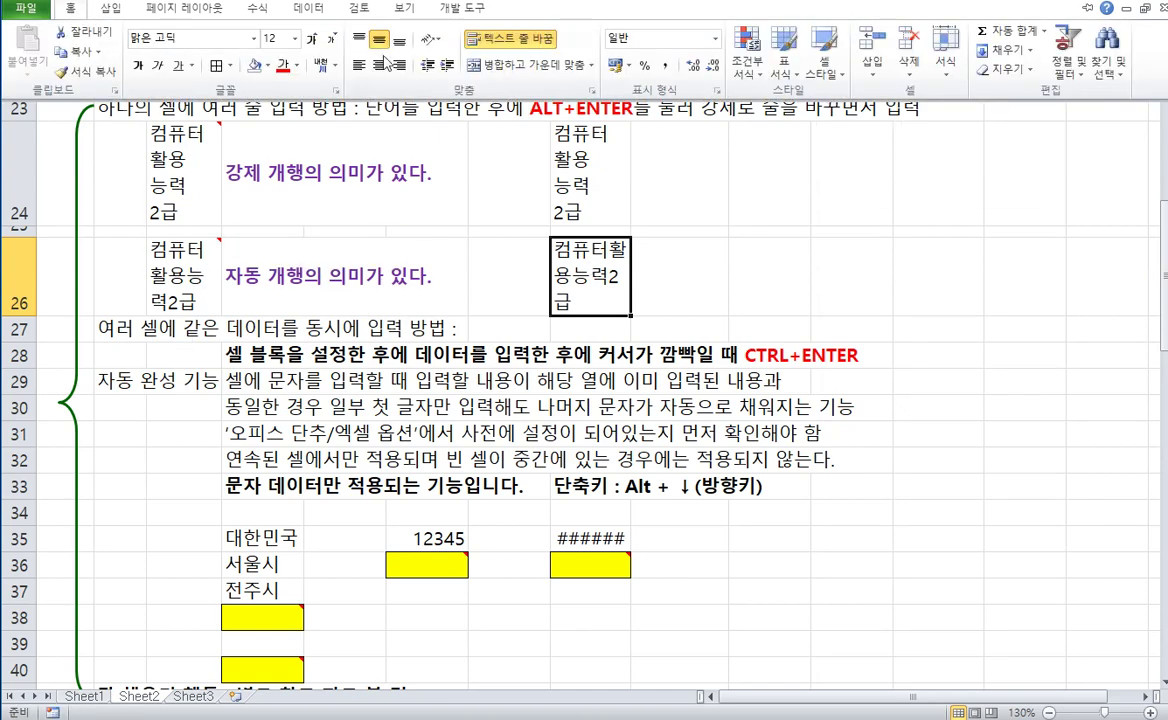
left_click(183, 280)
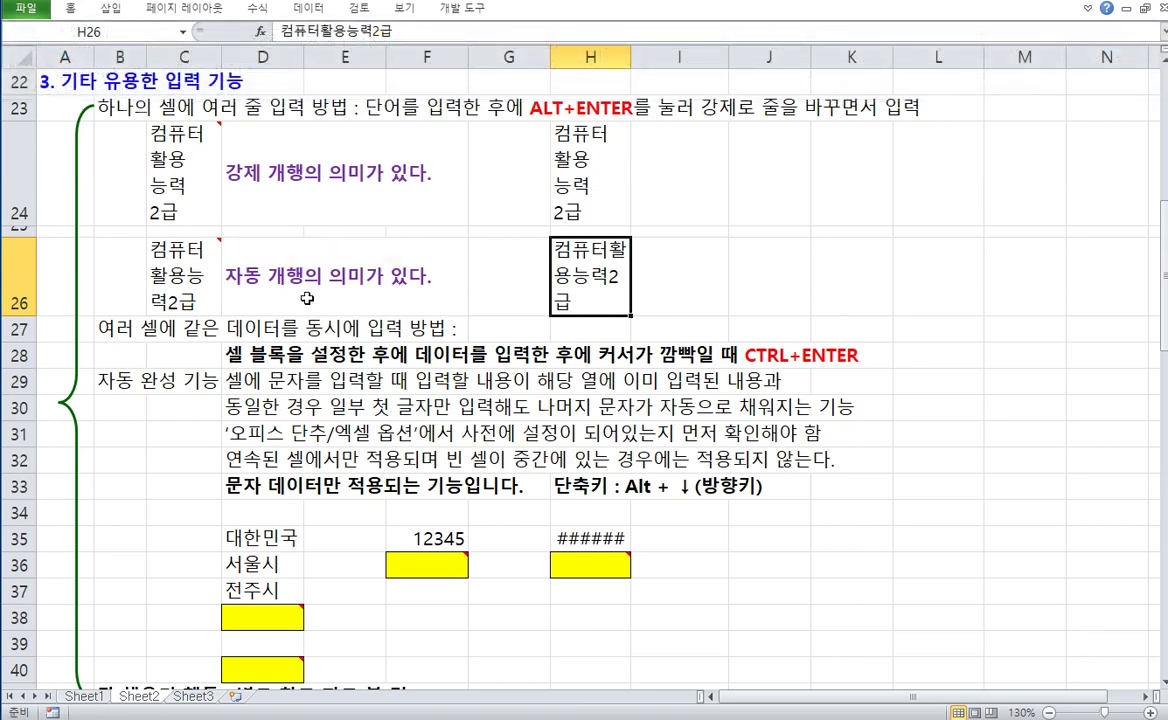
left_click(180, 295)
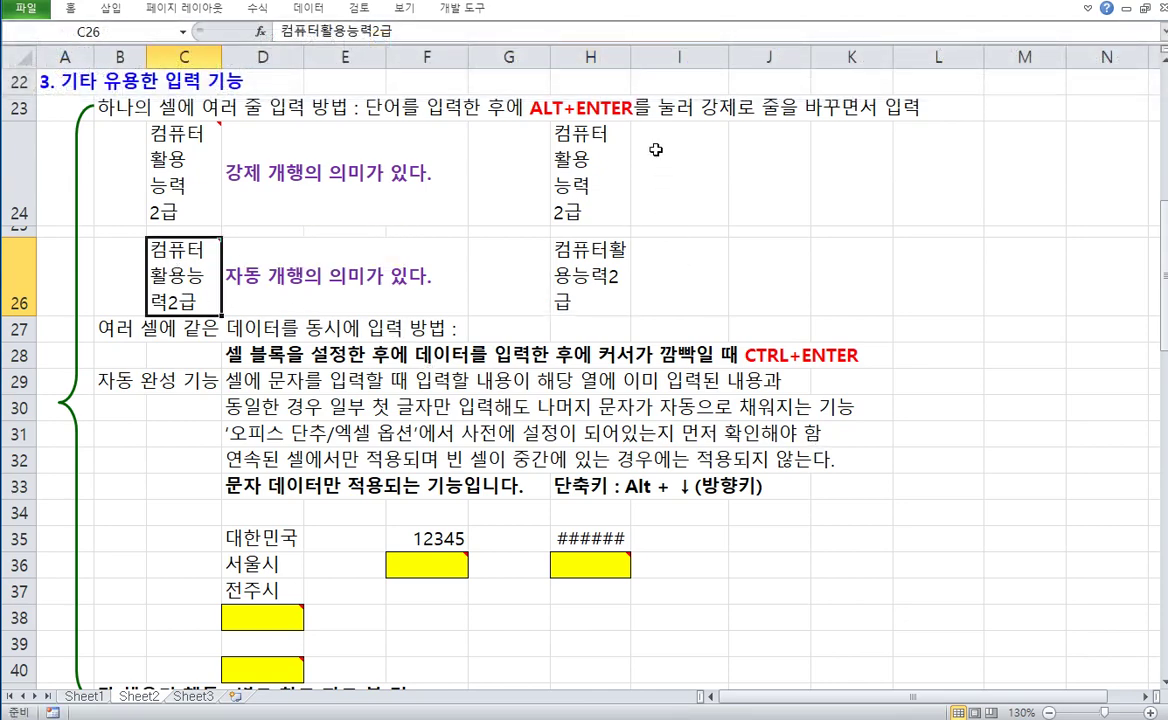
left_click_drag(631, 57, 690, 63)
left_click(729, 205)
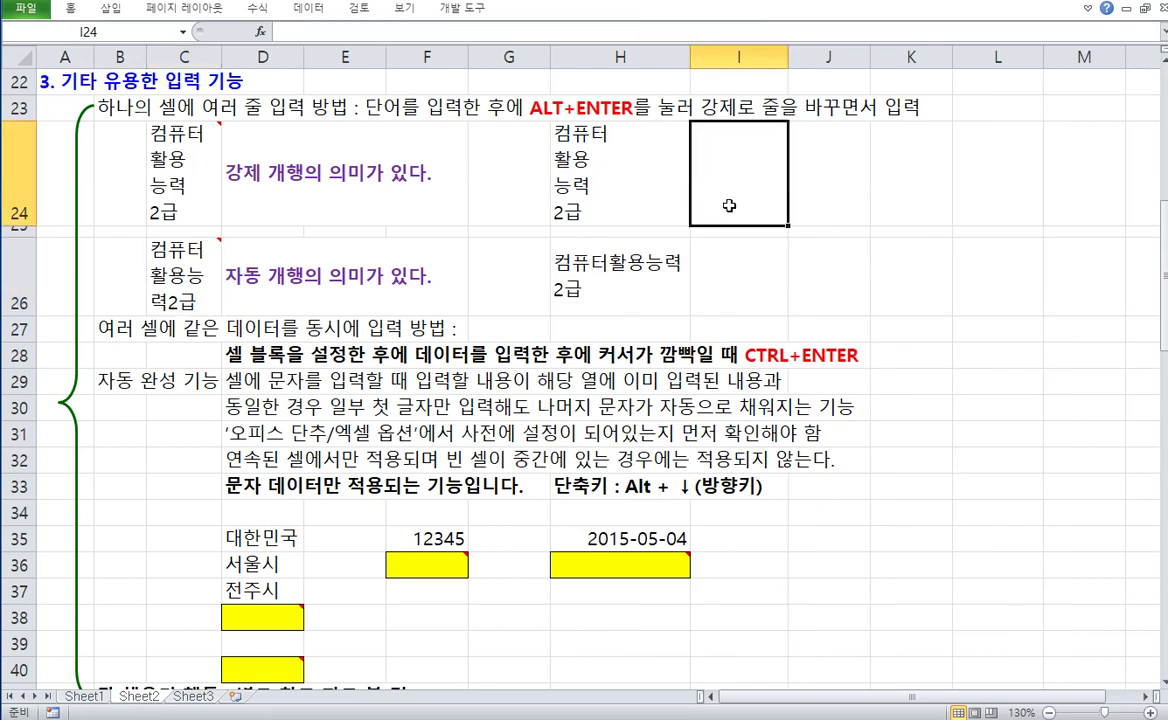